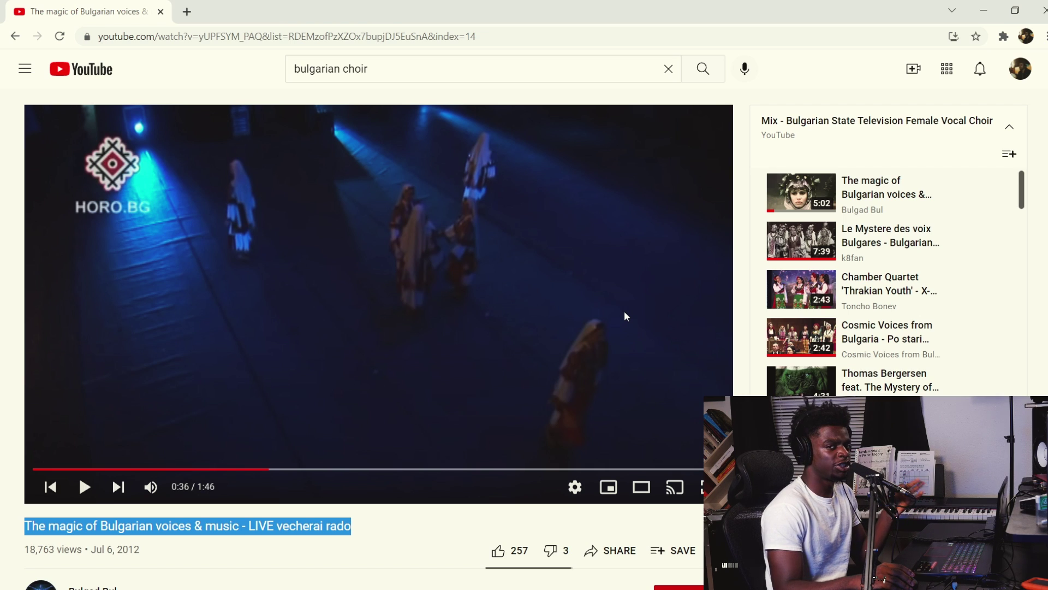
Switch to FL Studio and listen through the Bulgarian vocal sample loaded in Edison, up to its selected section.
click(357, 541)
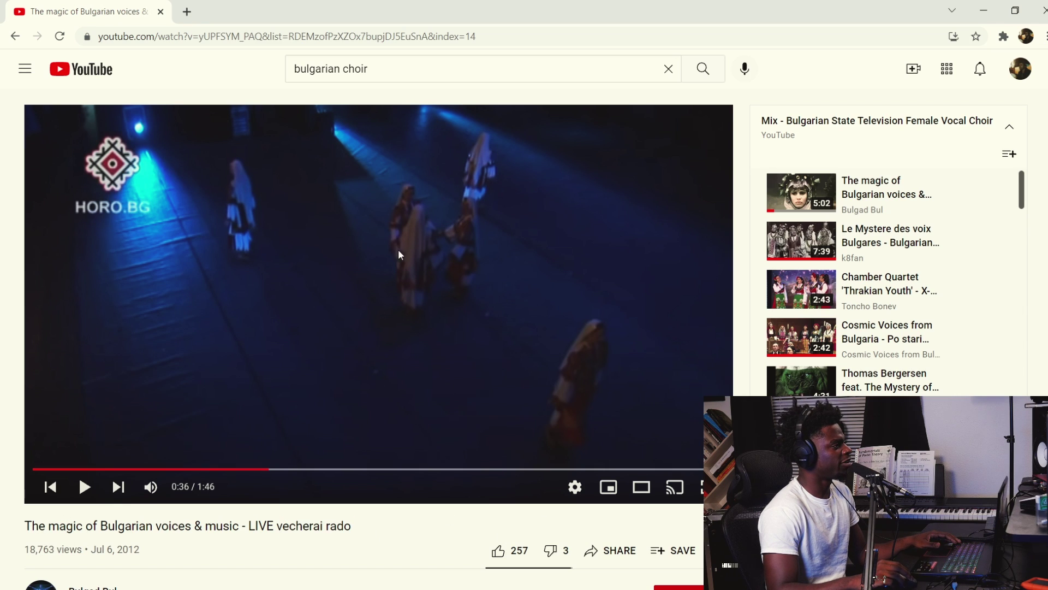
mouse_move(764, 589)
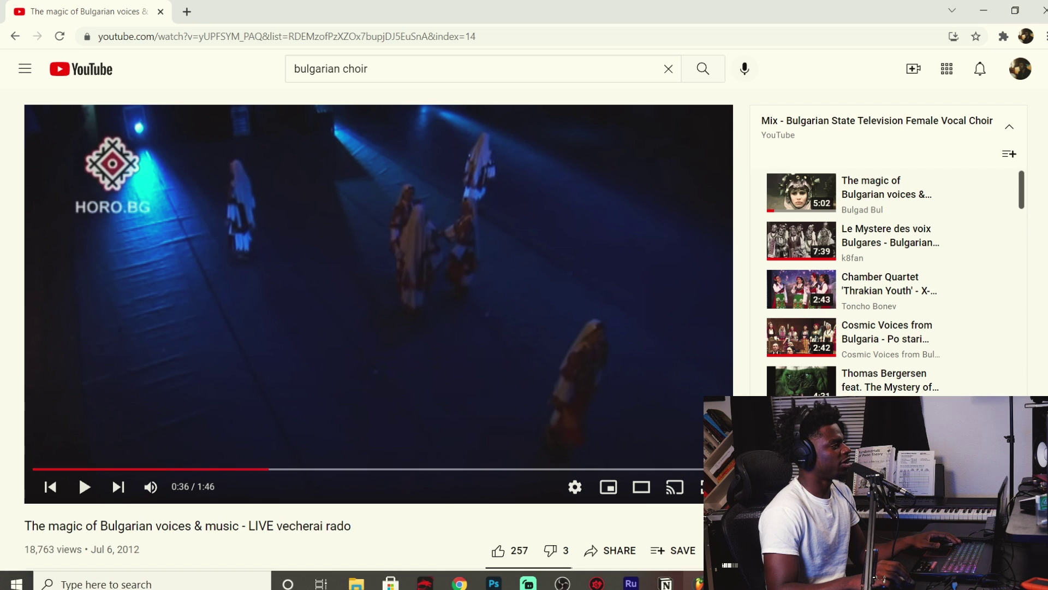
click(695, 581)
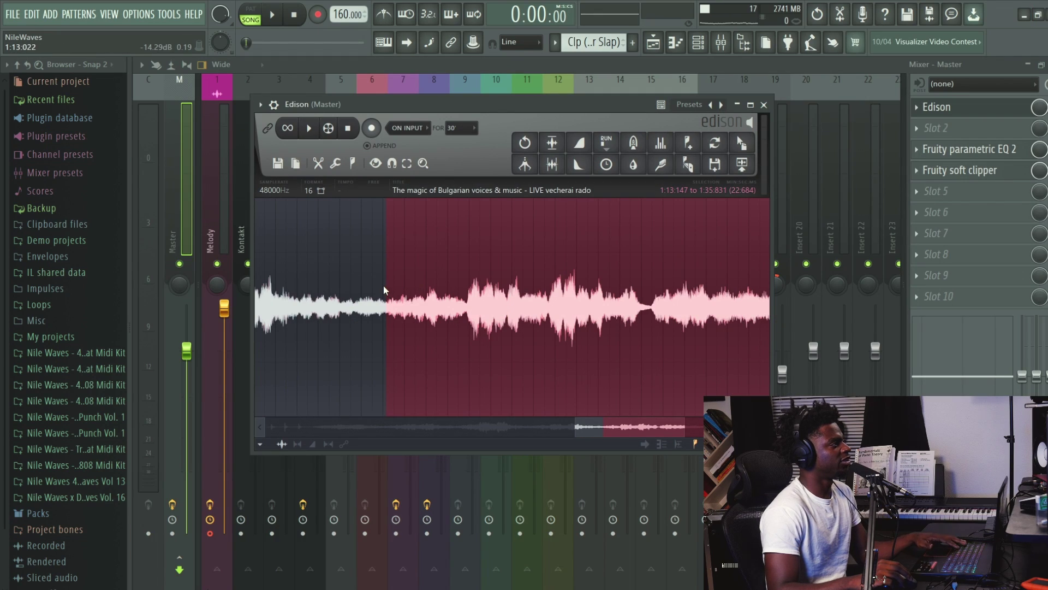
drag(572, 427, 299, 427)
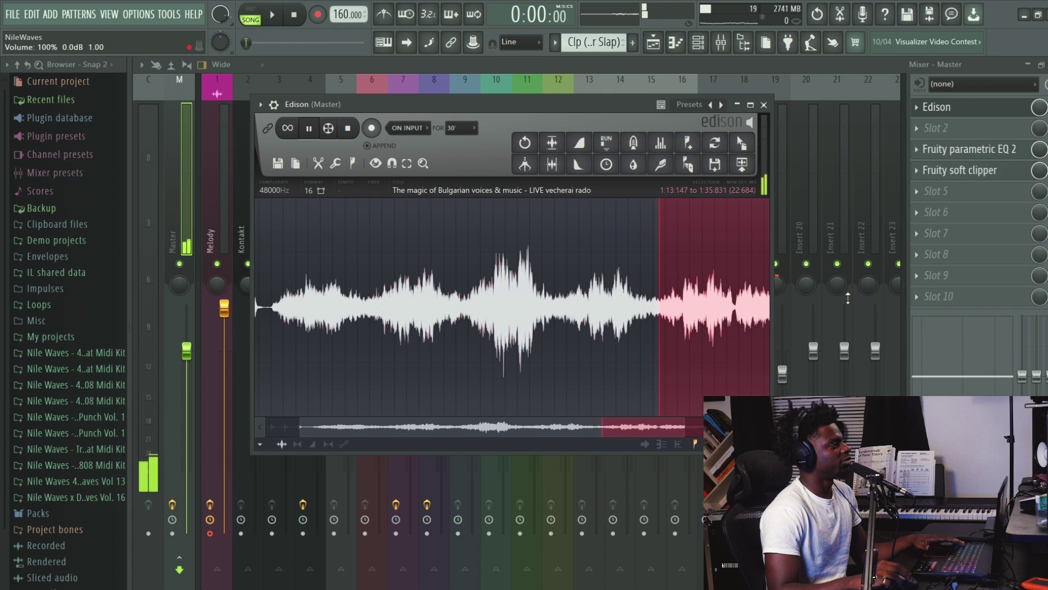
drag(610, 429, 683, 430)
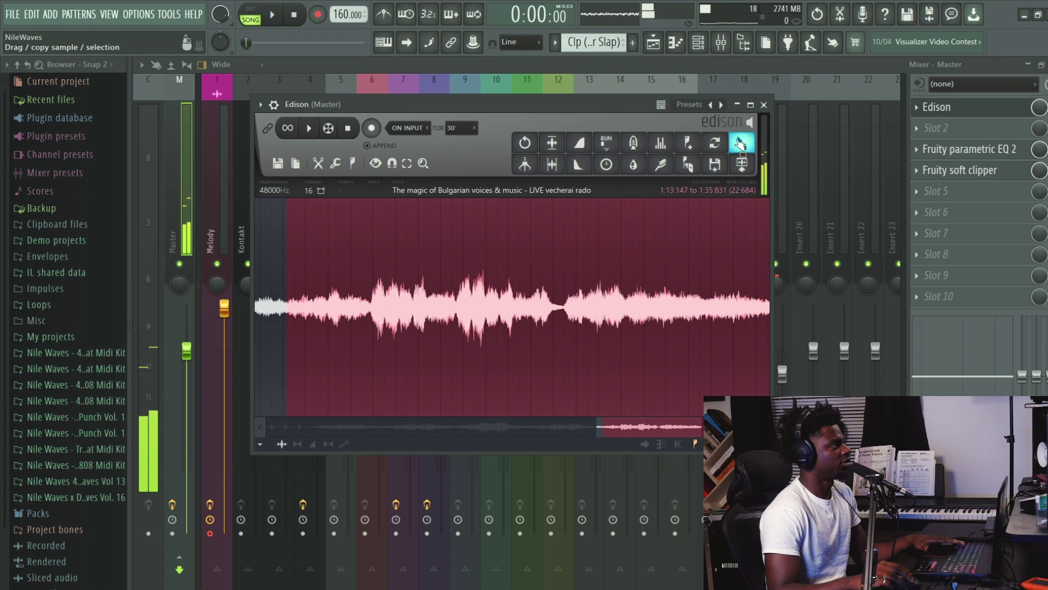
Send the selected part of the Edison sample to the playlist at bar 1 of track 5 and solo that track.
drag(740, 143, 659, 48)
drag(561, 227, 306, 254)
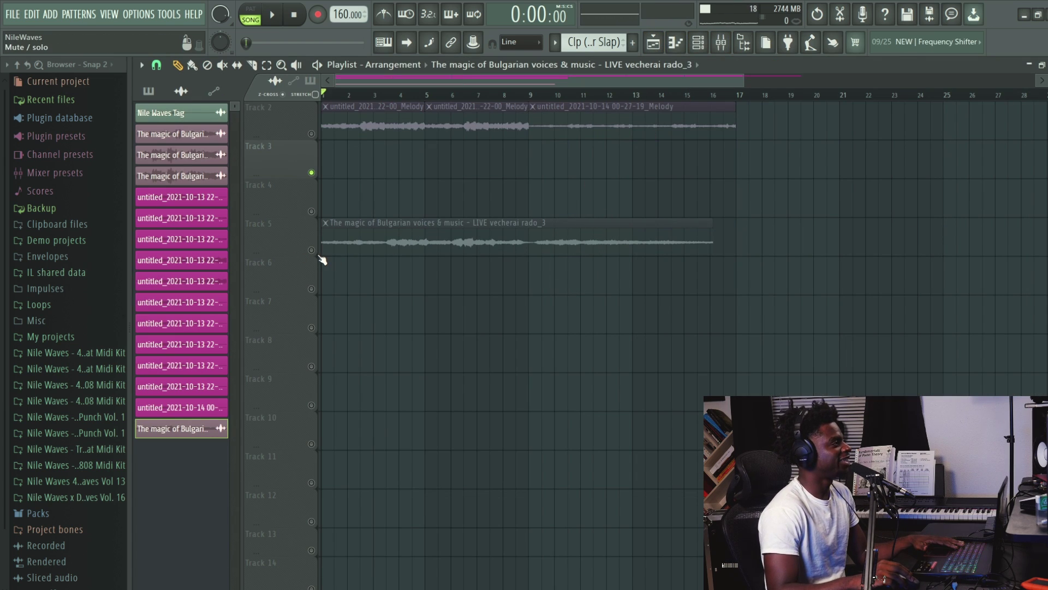
click(393, 241)
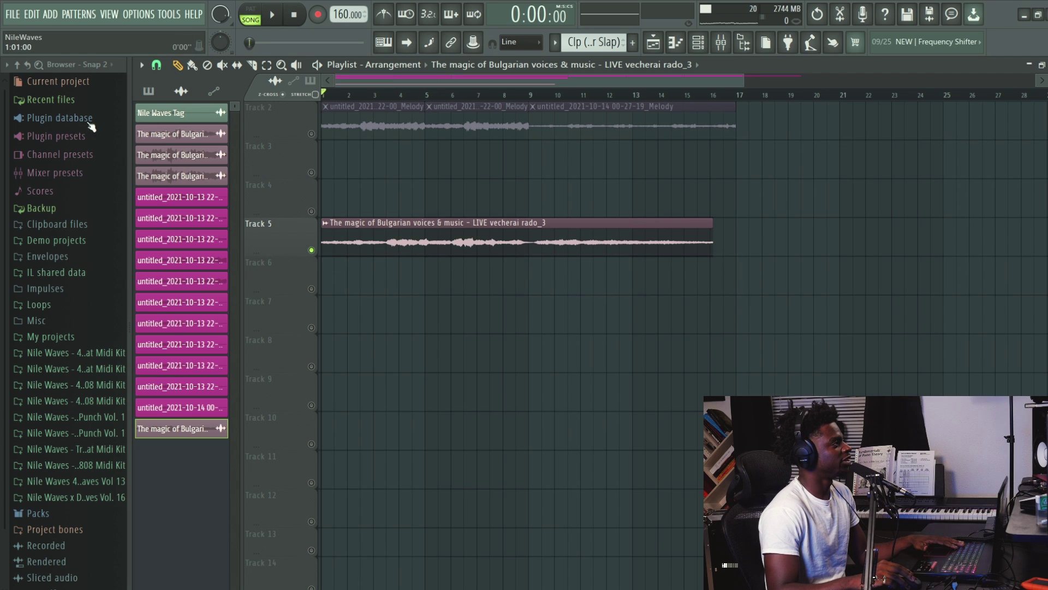
drag(747, 83, 496, 121)
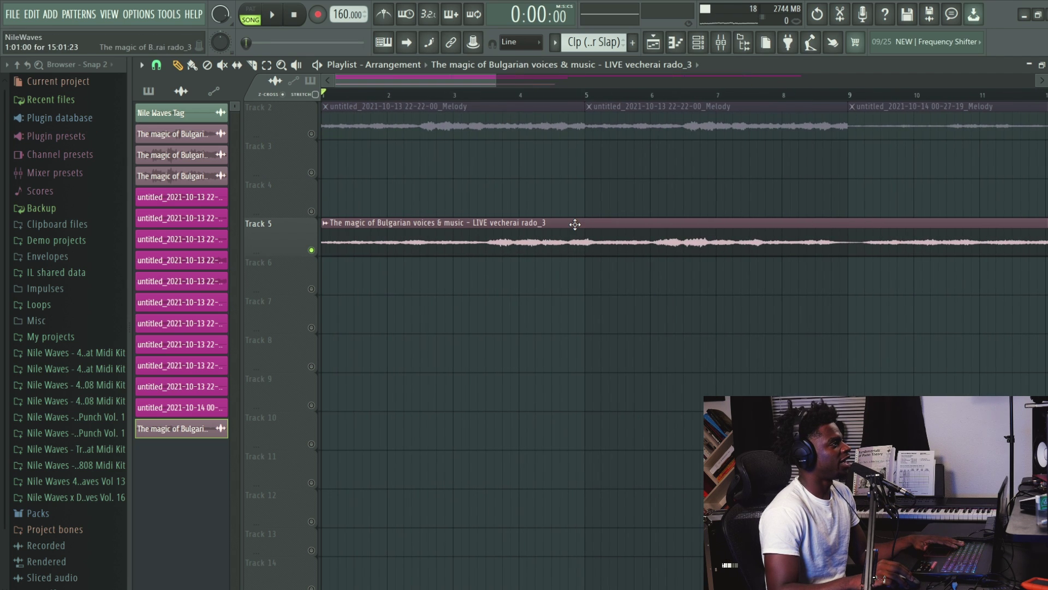
Set the project tempo to 191 BPM without restretching all channels, and turn on the metronome.
key(space)
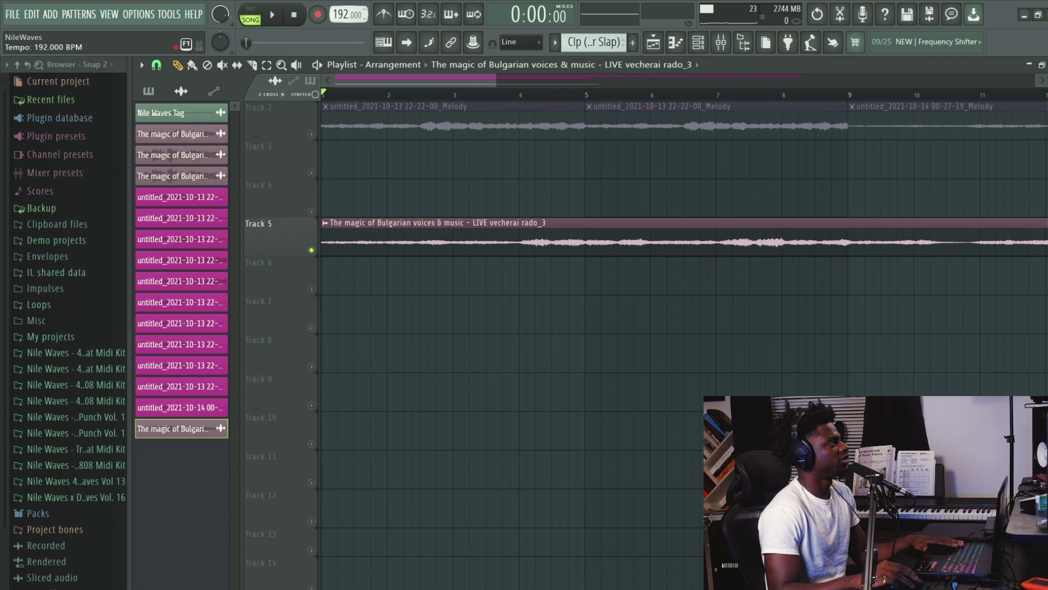
click(345, 16)
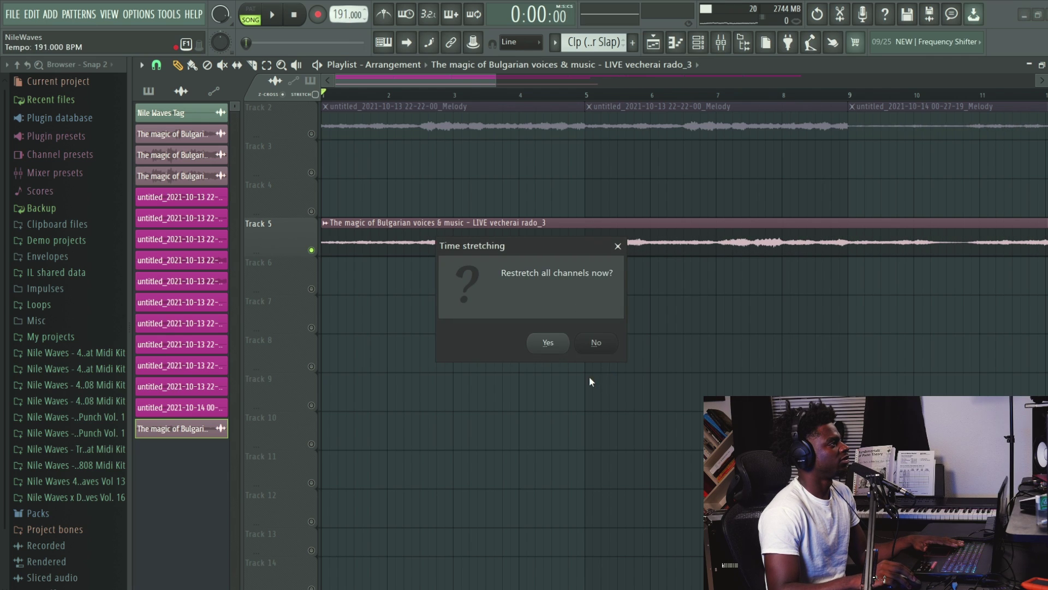
click(597, 342)
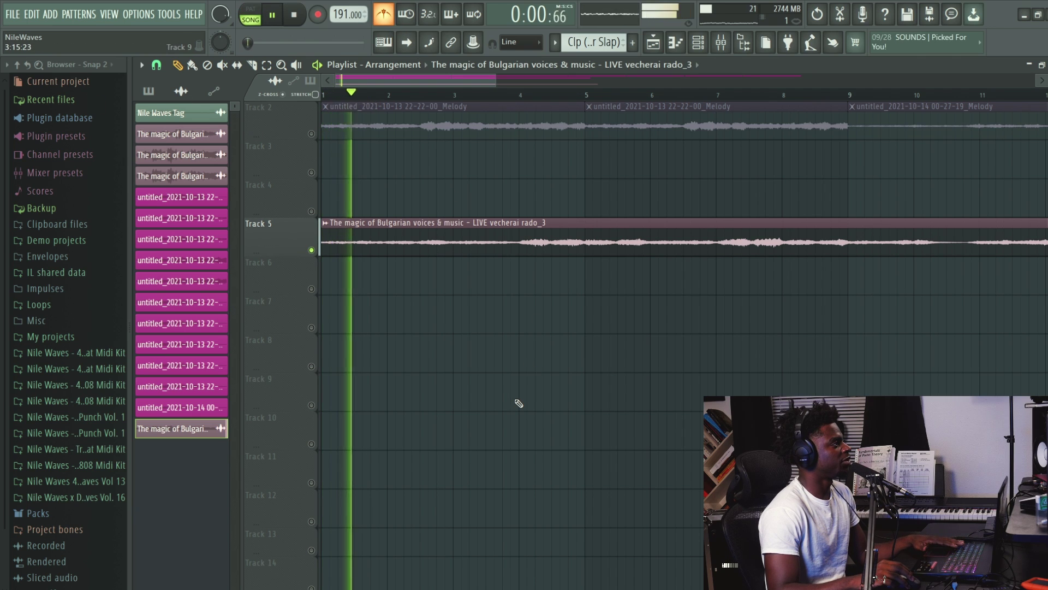
Play the vocal clip on track 5 and slice it at bar 11.
drag(451, 81, 524, 80)
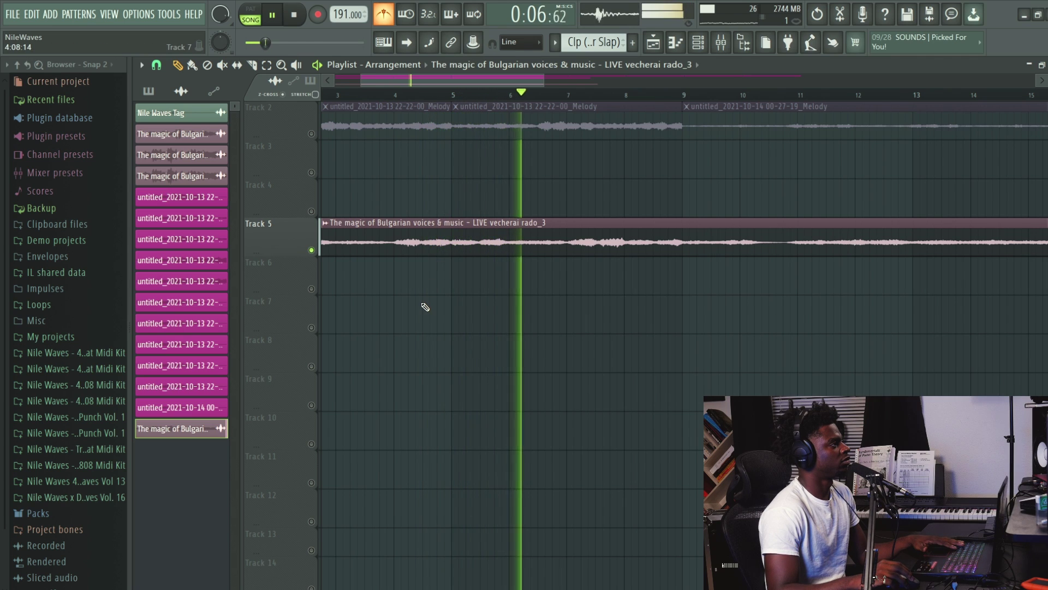
click(252, 66)
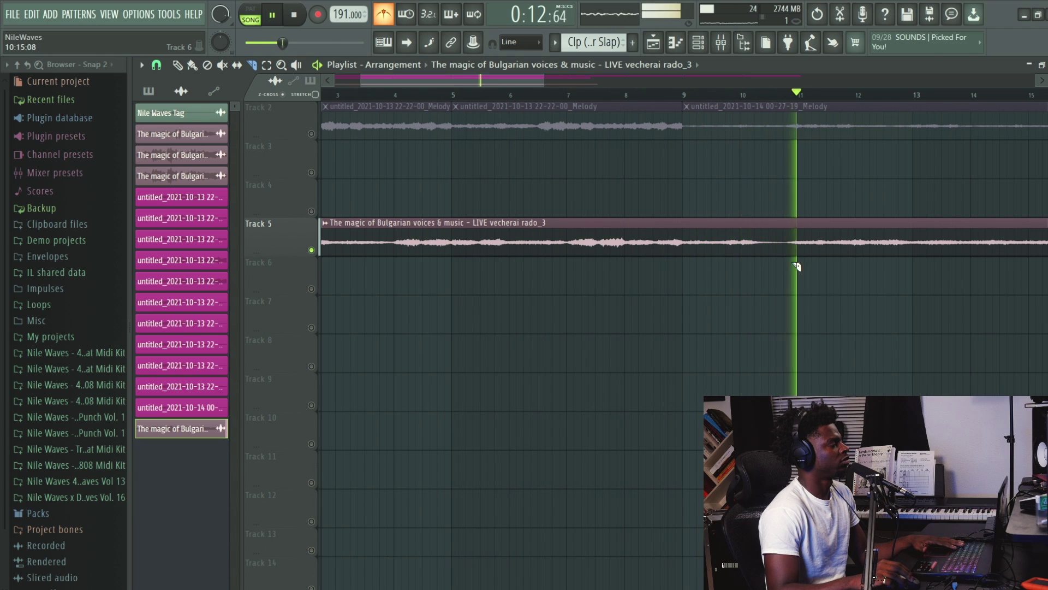
key(space)
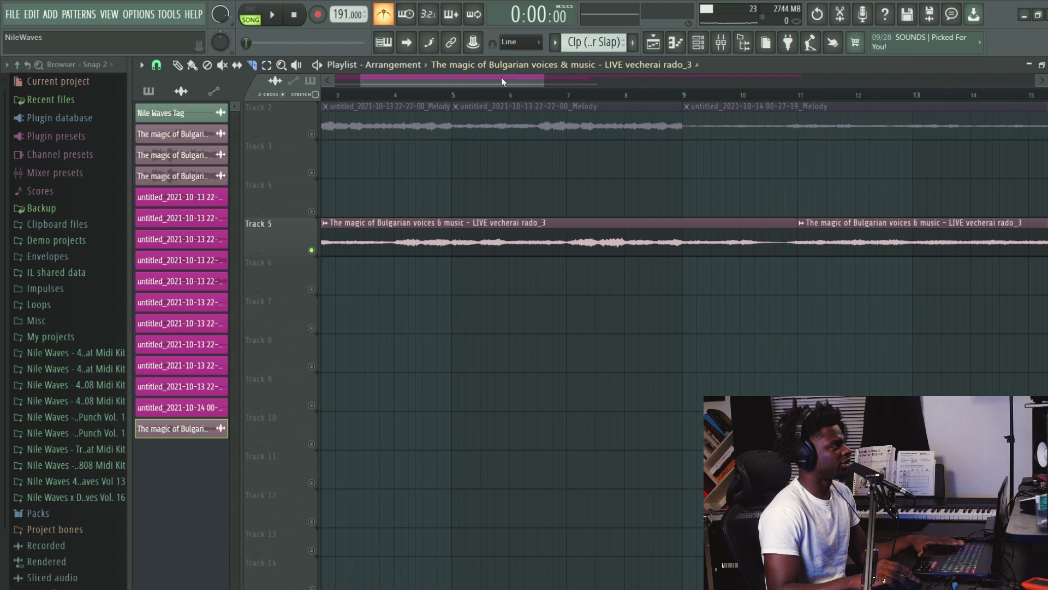
Audition the vocal from bar 6 and slice the track 5 clip at bar 7.
scroll(457, 76, left, 1)
drag(360, 104, 583, 98)
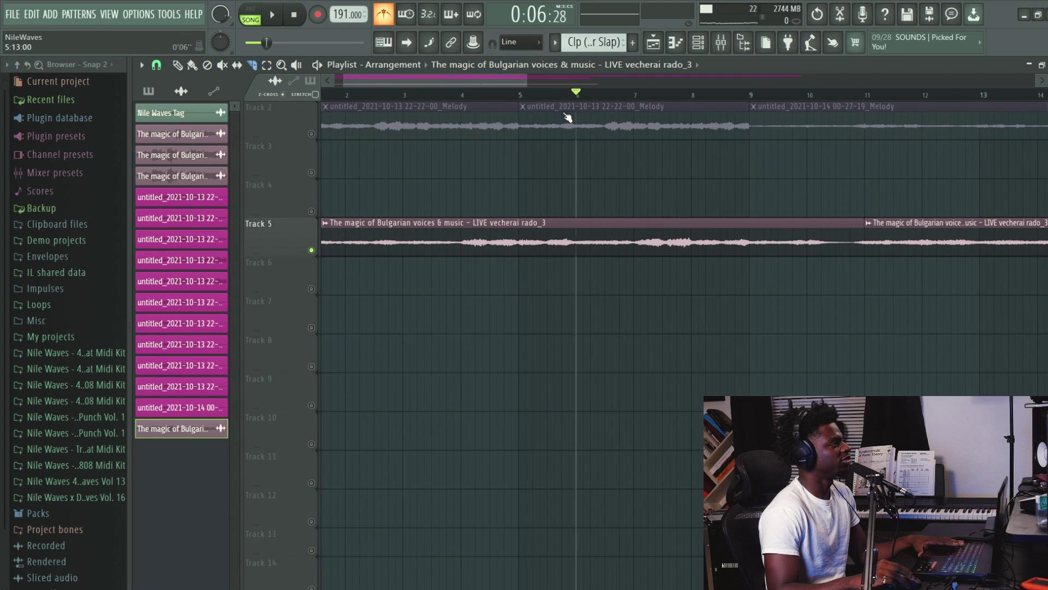
key(space)
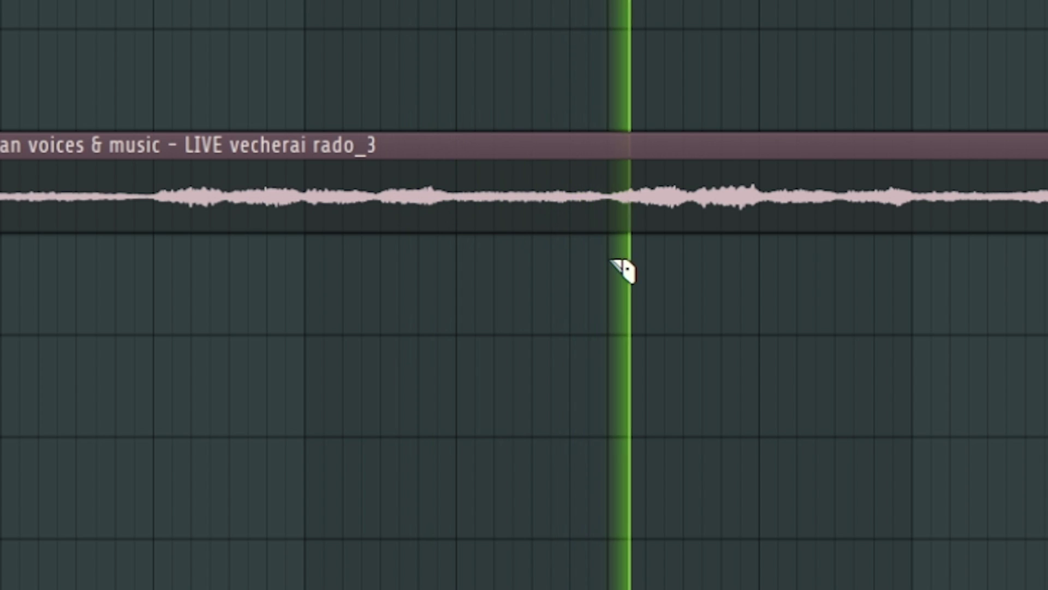
key(space)
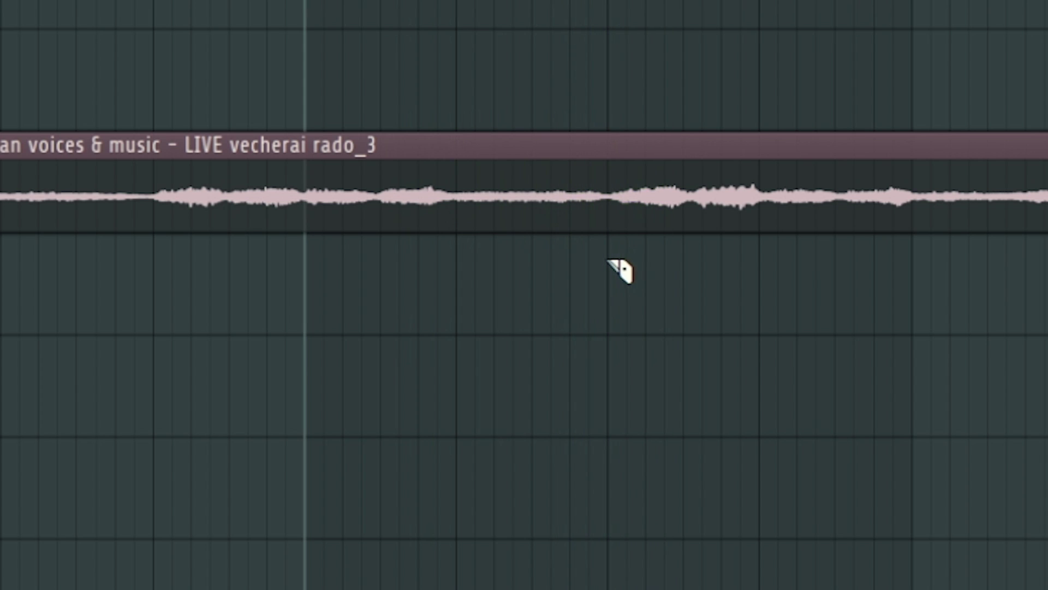
drag(639, 269, 641, 172)
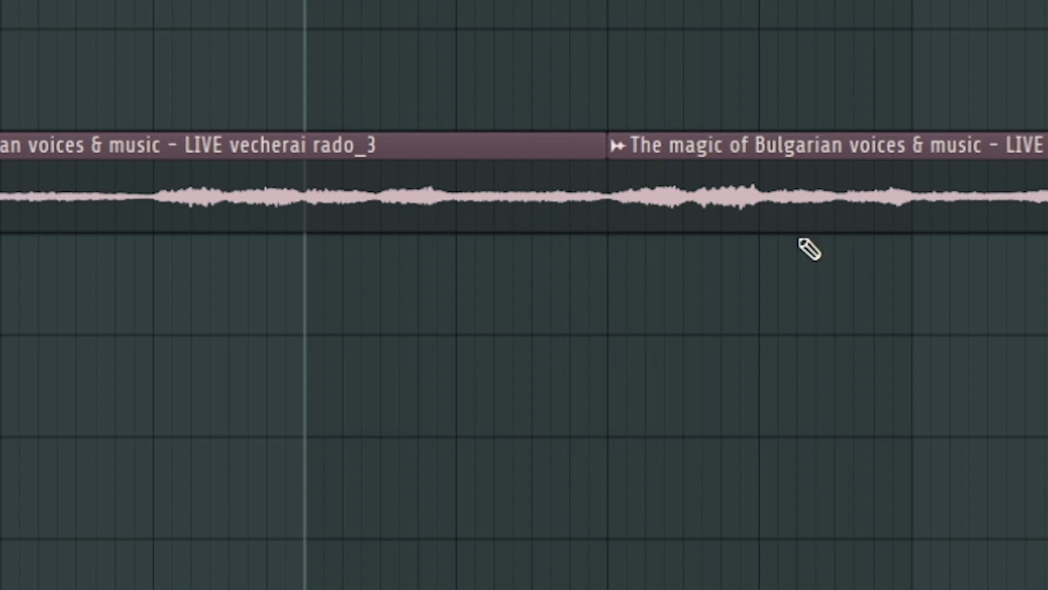
Remove the bar 7 to 11 piece from track 5 and move the piece from bar 11 to bar 7.
click(649, 192)
drag(679, 186, 808, 185)
key(space)
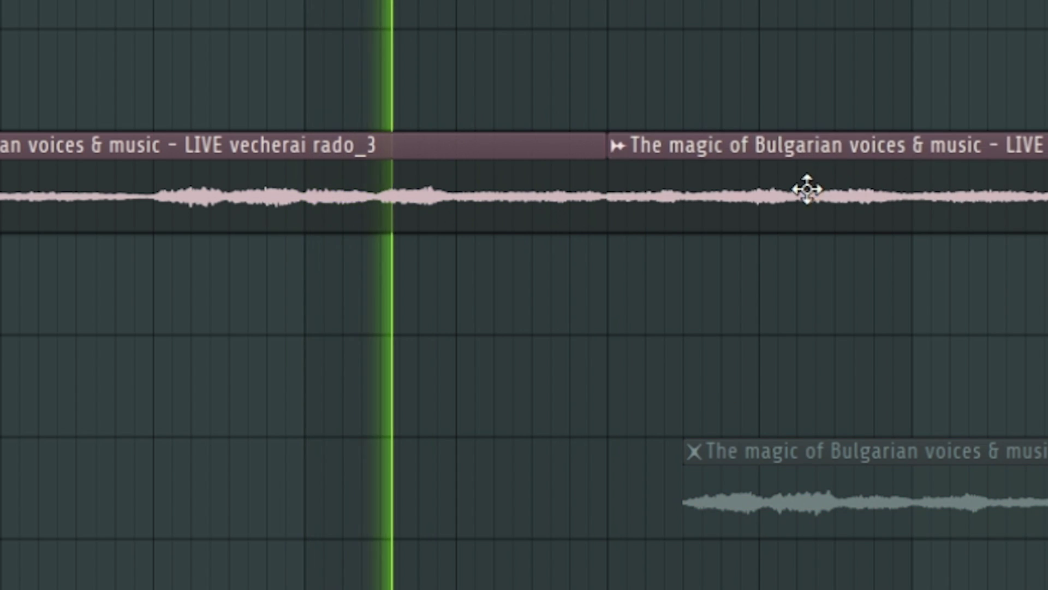
right_click(729, 349)
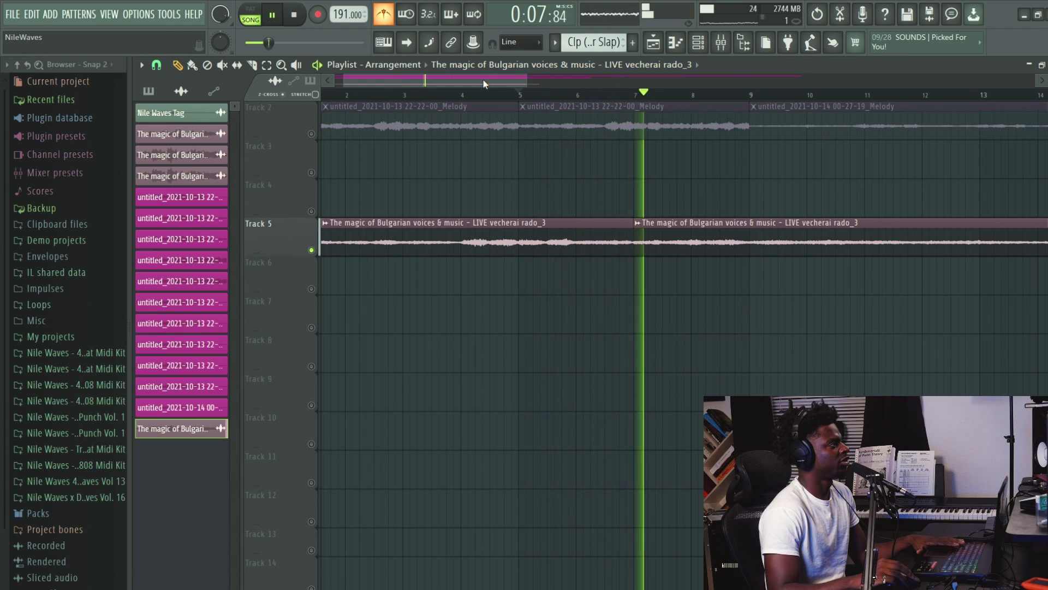
Stop playback and move the second vocal piece down to track 6, keeping its start at bar 7.
scroll(565, 77, right, 2)
key(space)
drag(628, 240, 619, 279)
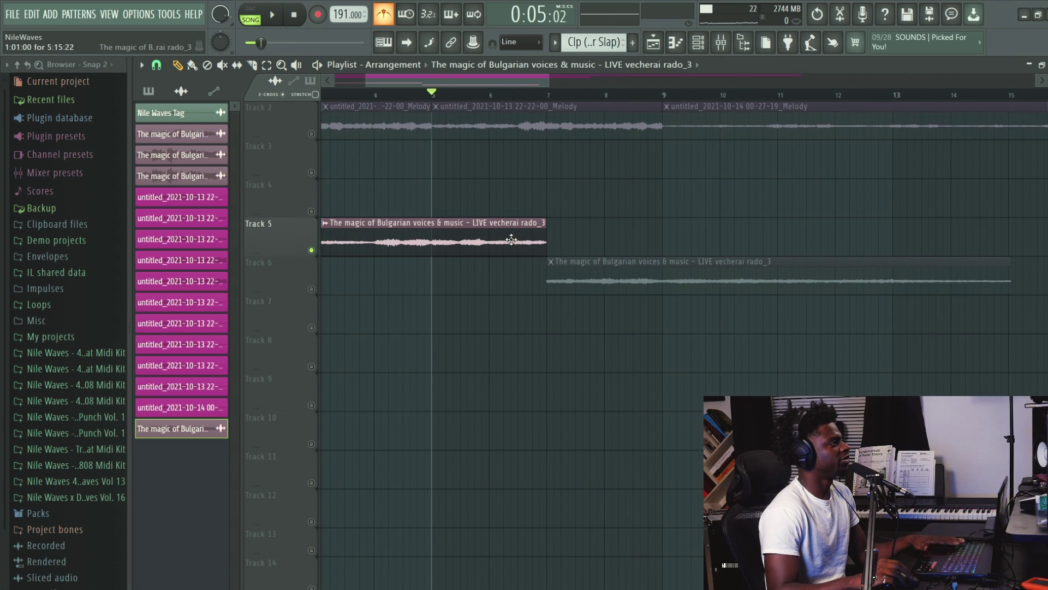
Run tempo detection on the track 5 clip's time stretching and assign it the project tempo of 191 BPM.
double_click(511, 240)
right_click(404, 195)
click(532, 303)
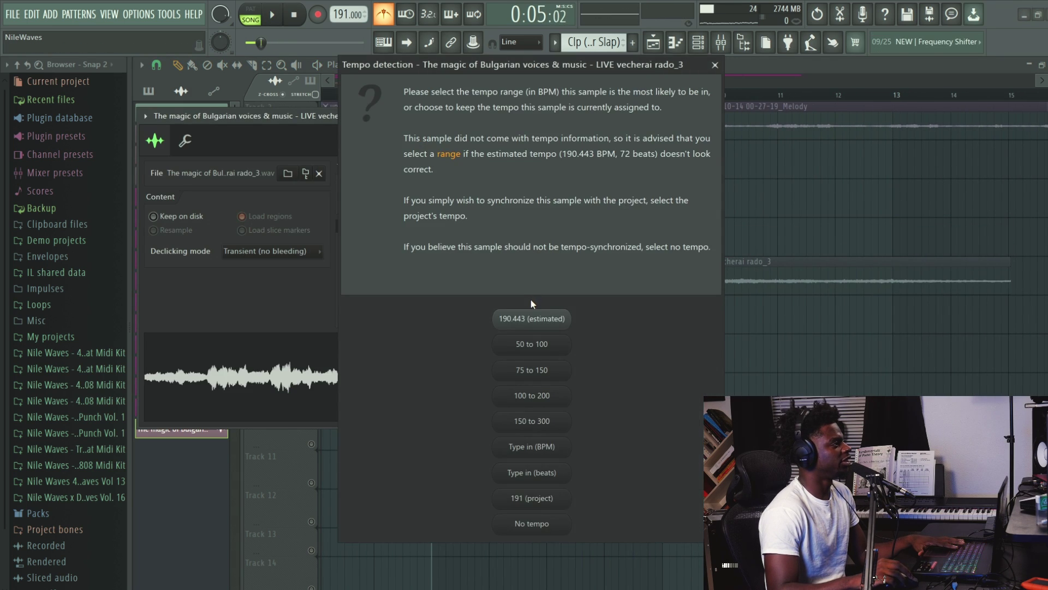
click(534, 501)
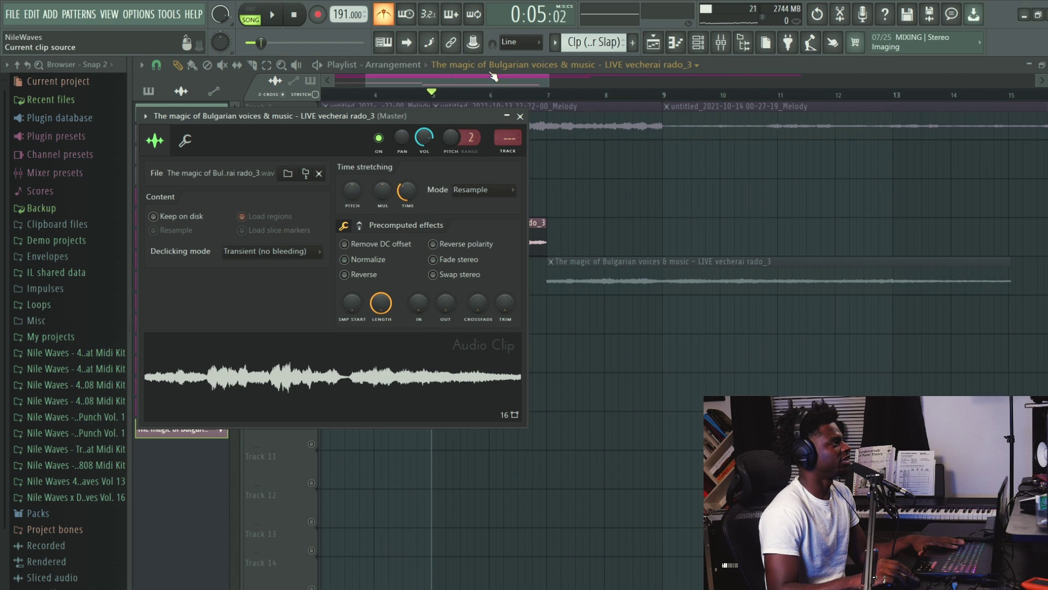
click(494, 79)
double_click(514, 236)
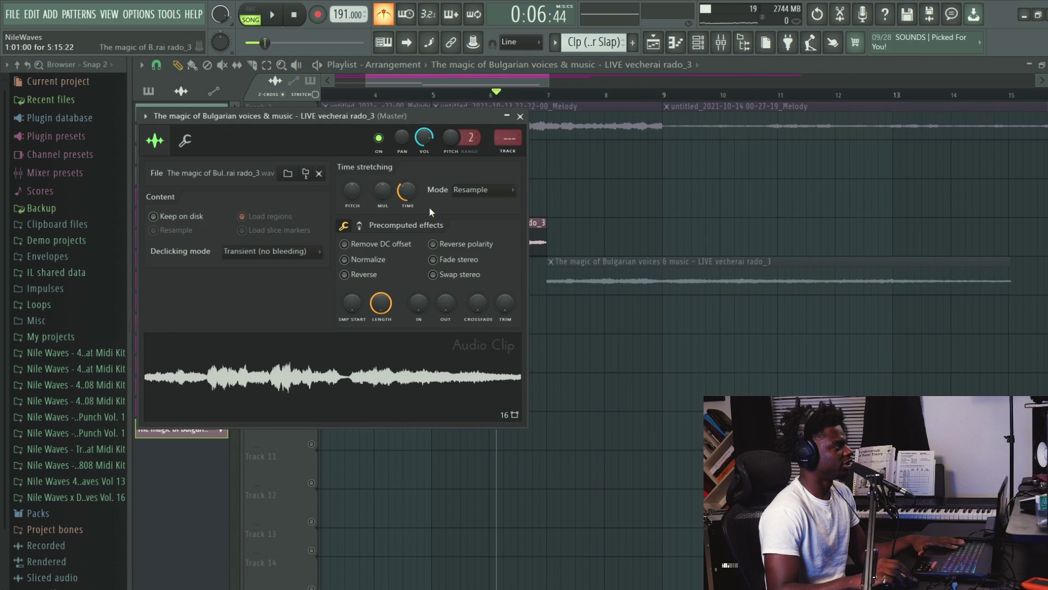
right_click(434, 211)
click(486, 235)
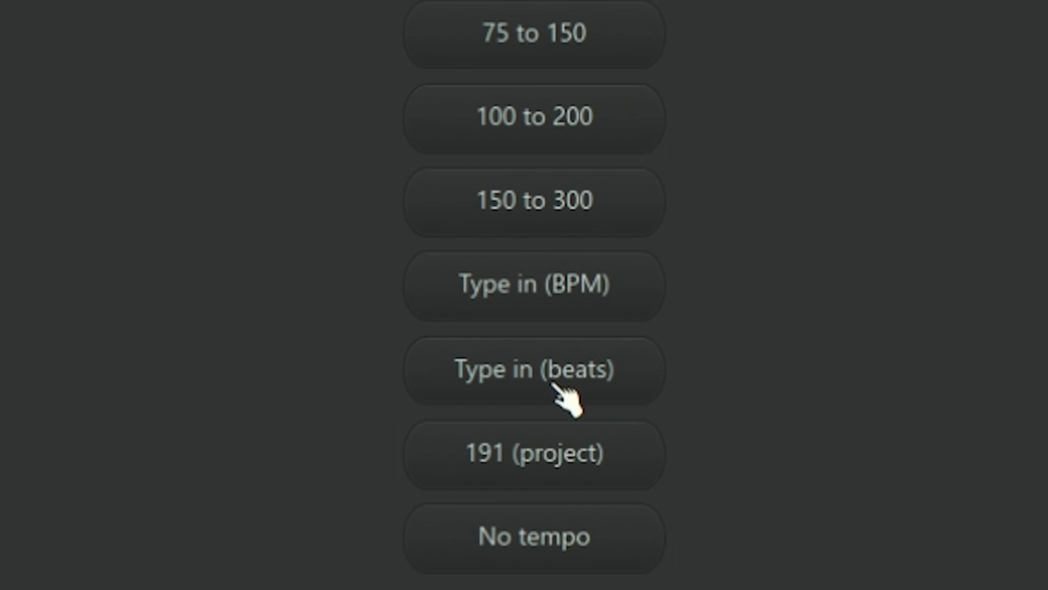
click(568, 444)
click(516, 85)
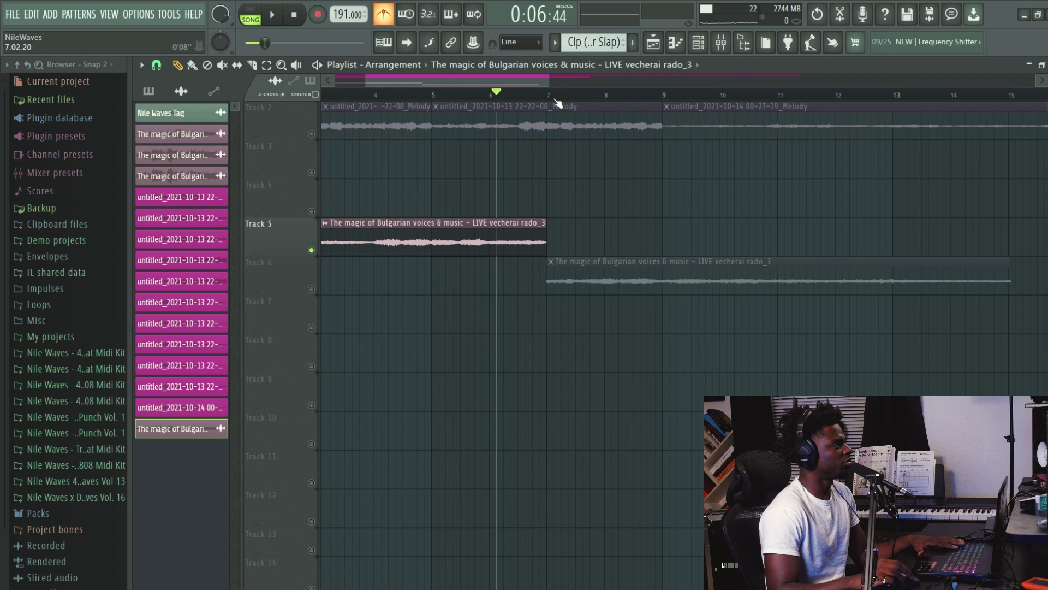
Make the vocal clip on track 6 unique so it has its own channel settings.
double_click(601, 288)
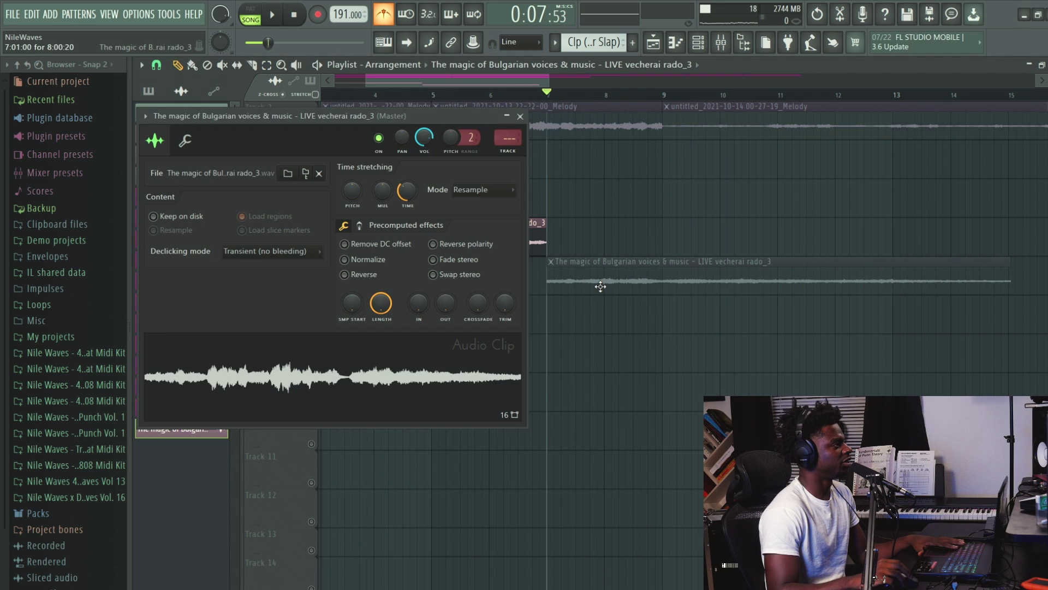
key(Escape)
click(550, 265)
click(578, 359)
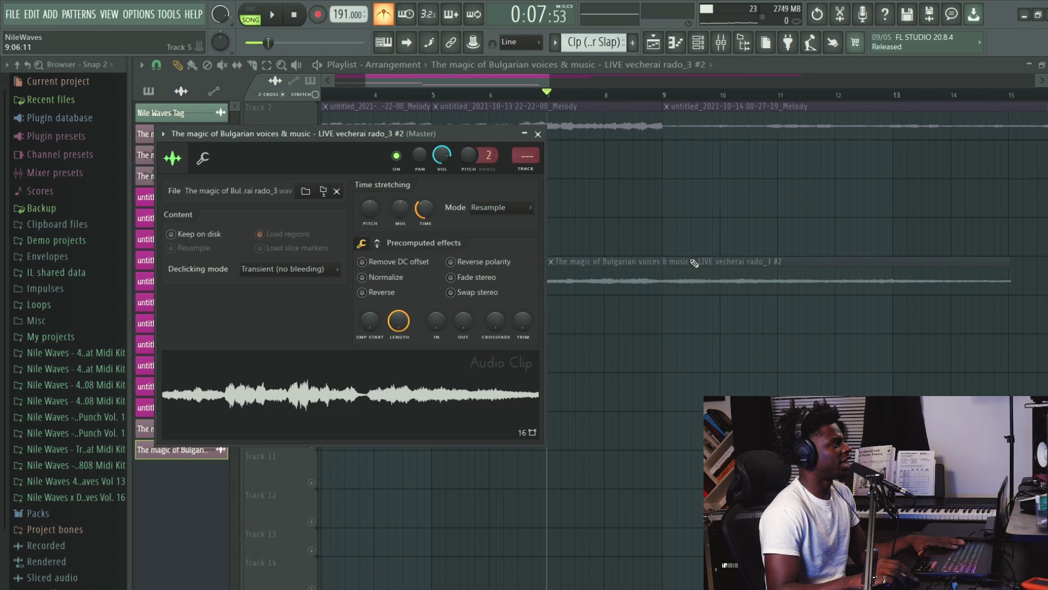
key(Escape)
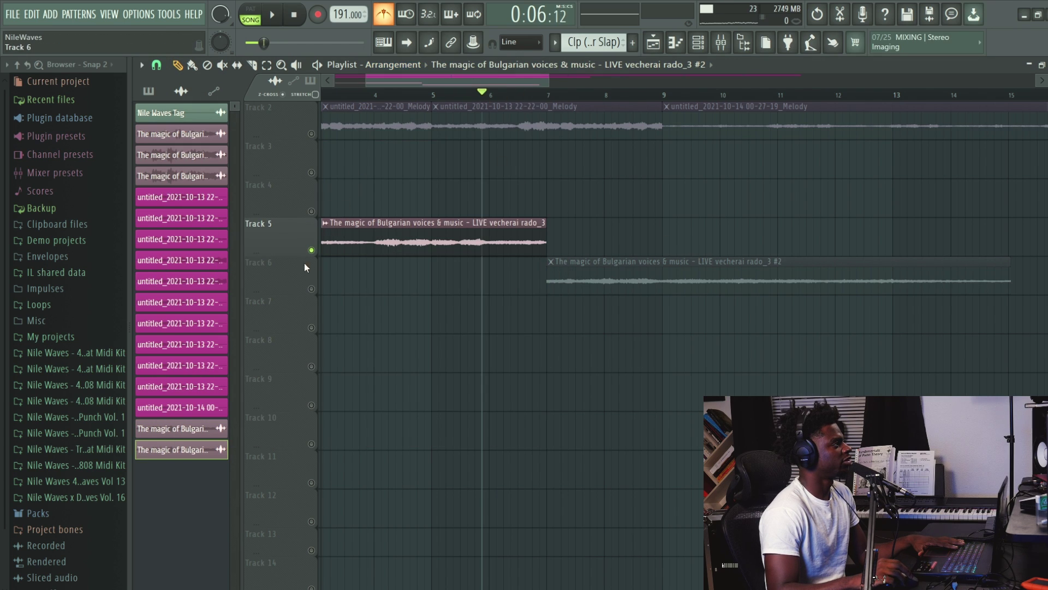
Enable track 6 alongside track 5, select its vocal clip, and audition the transition at bar 7.
click(311, 290)
click(582, 280)
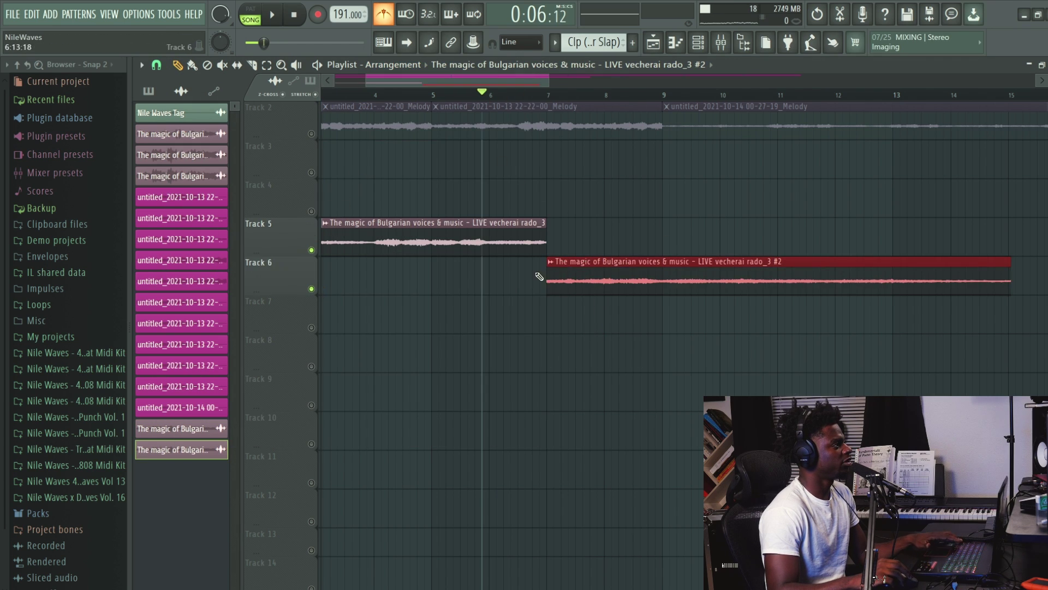
key(space)
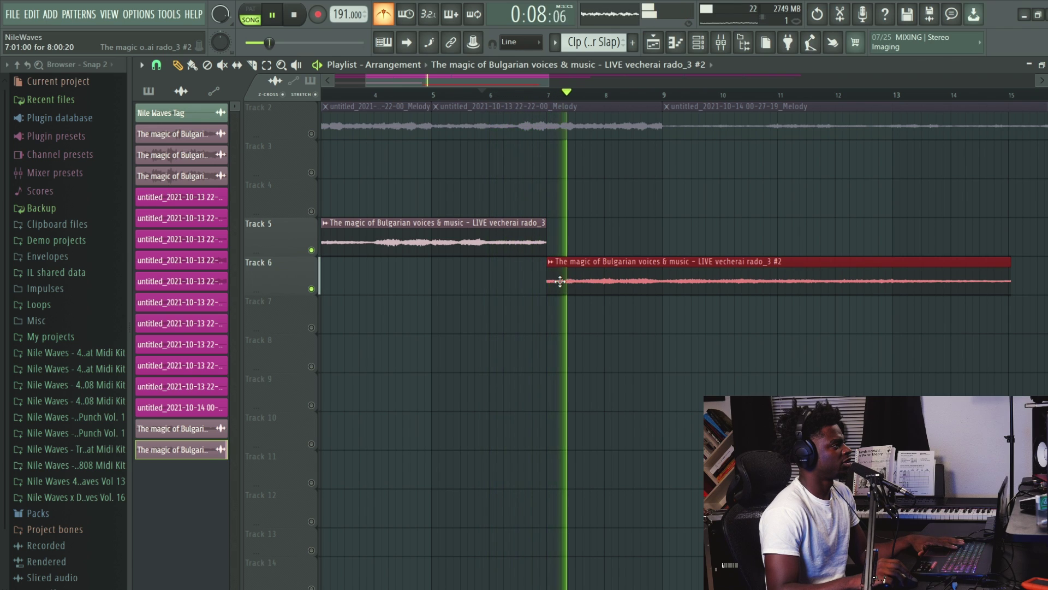
Trim the start of the track 6 clip slightly, move it back to bar 7, and play the transition.
key(space)
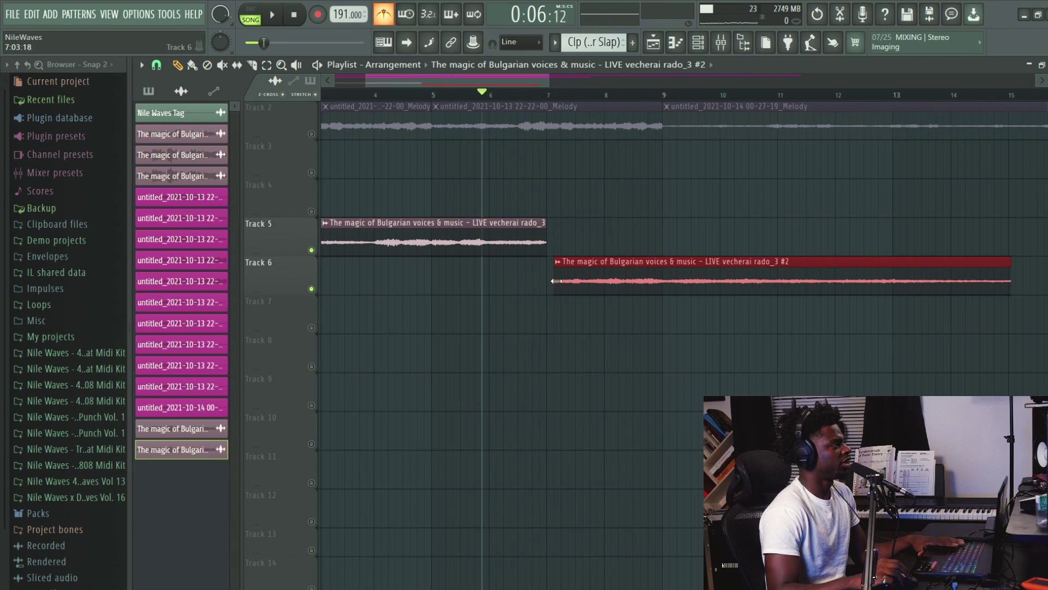
key(space)
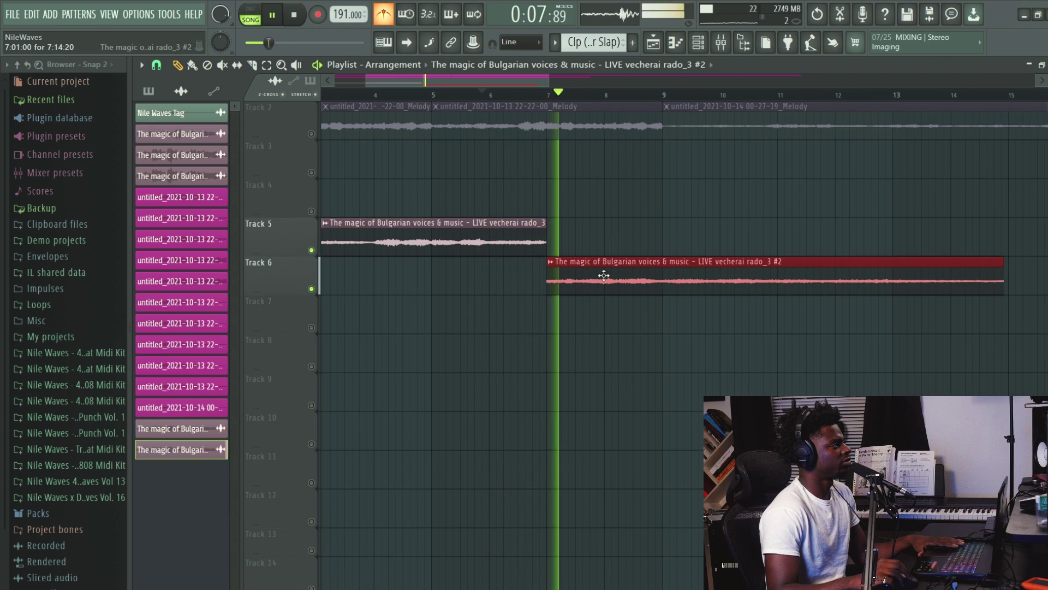
key(space)
Set the time stretching mode of the track 6 vocal clip to e3 generic.
double_click(604, 275)
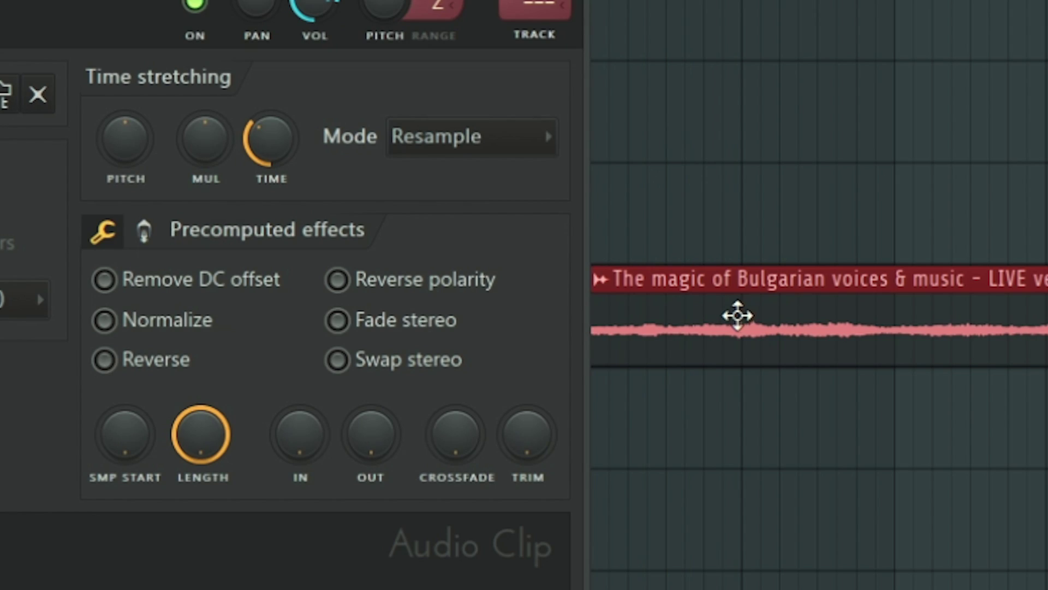
click(461, 154)
click(480, 294)
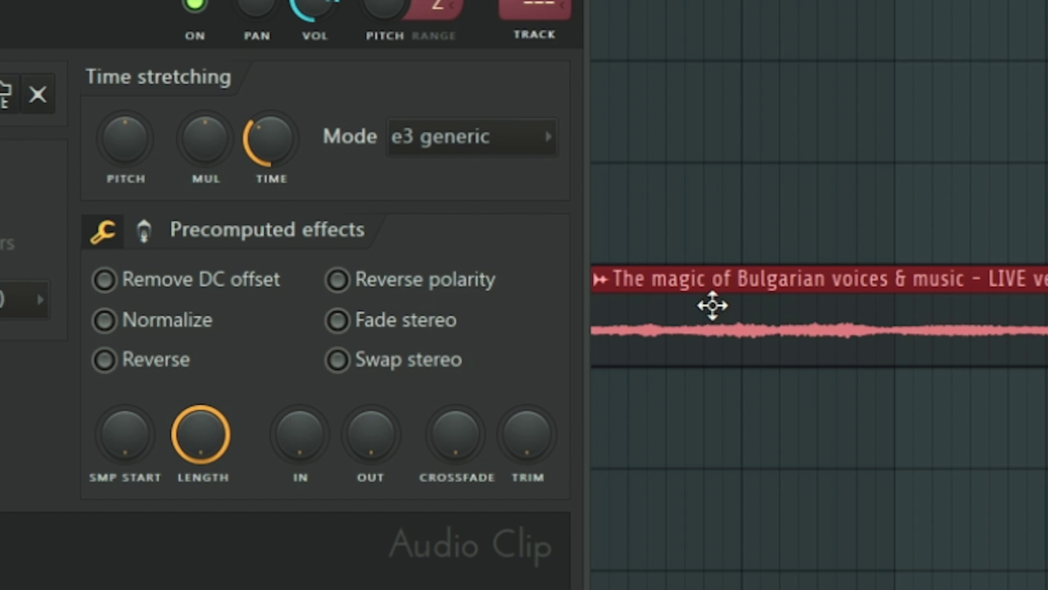
Reopen the track 6 vocal clip's settings, pick e3 generic as its time stretching mode, and close them.
click(711, 304)
double_click(690, 334)
click(439, 91)
click(440, 246)
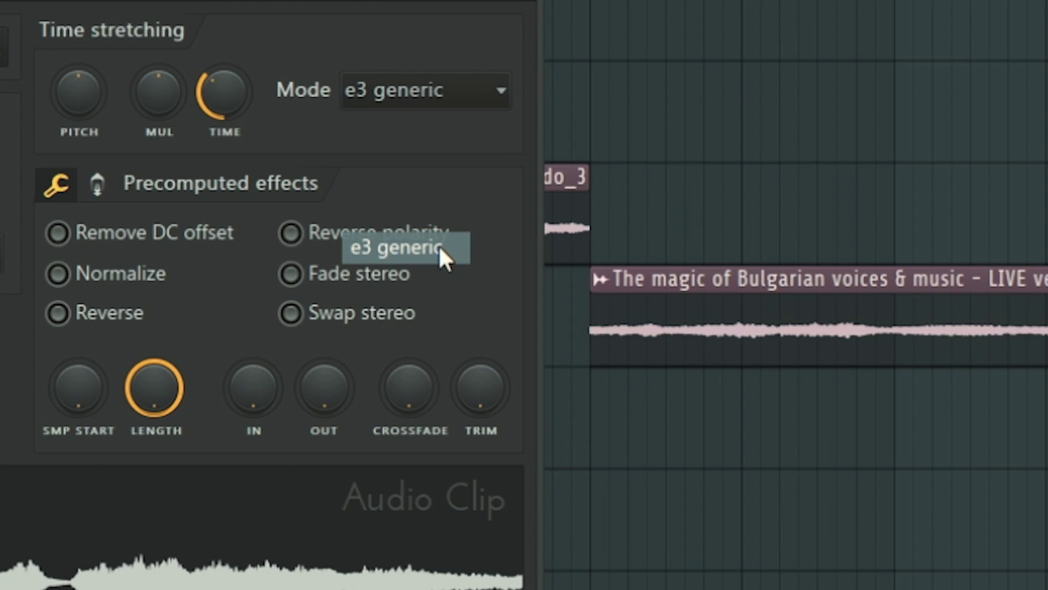
key(Escape)
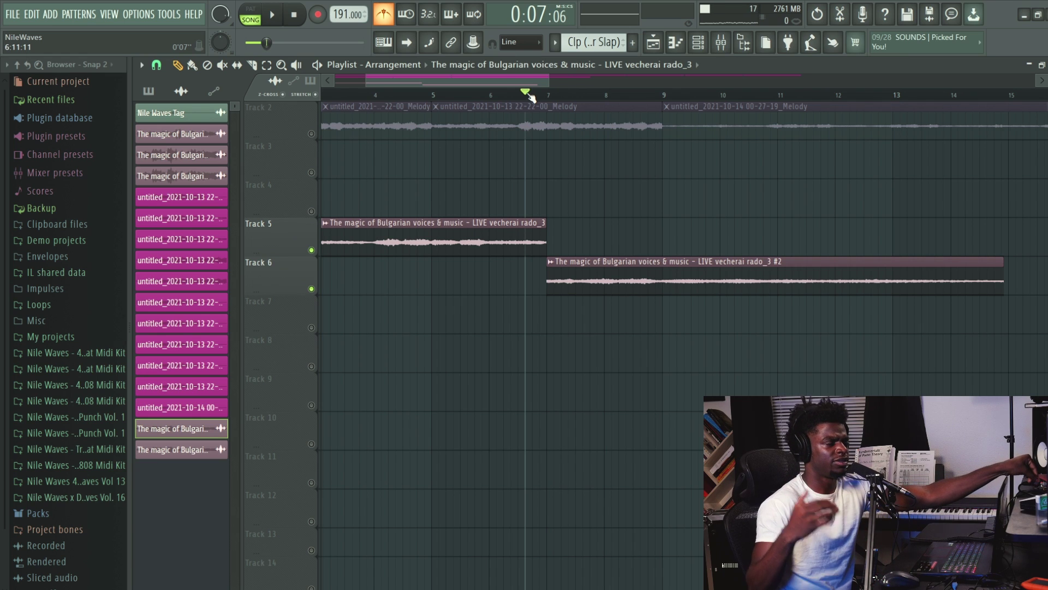
Trim about four steps off the start of the track 6 clip, move it back to bar 7, and audition the transition.
key(space)
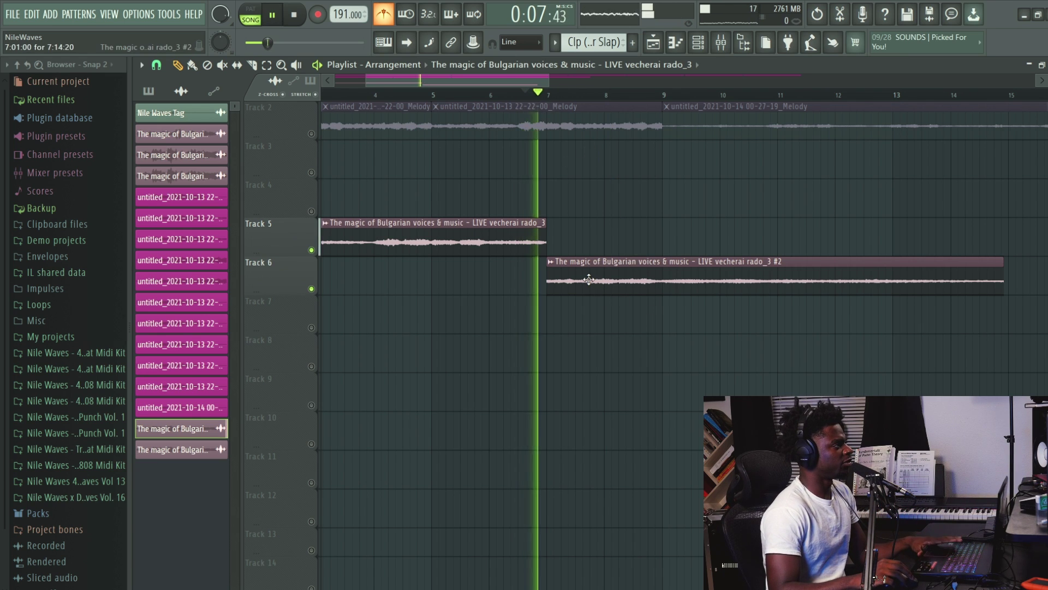
key(space)
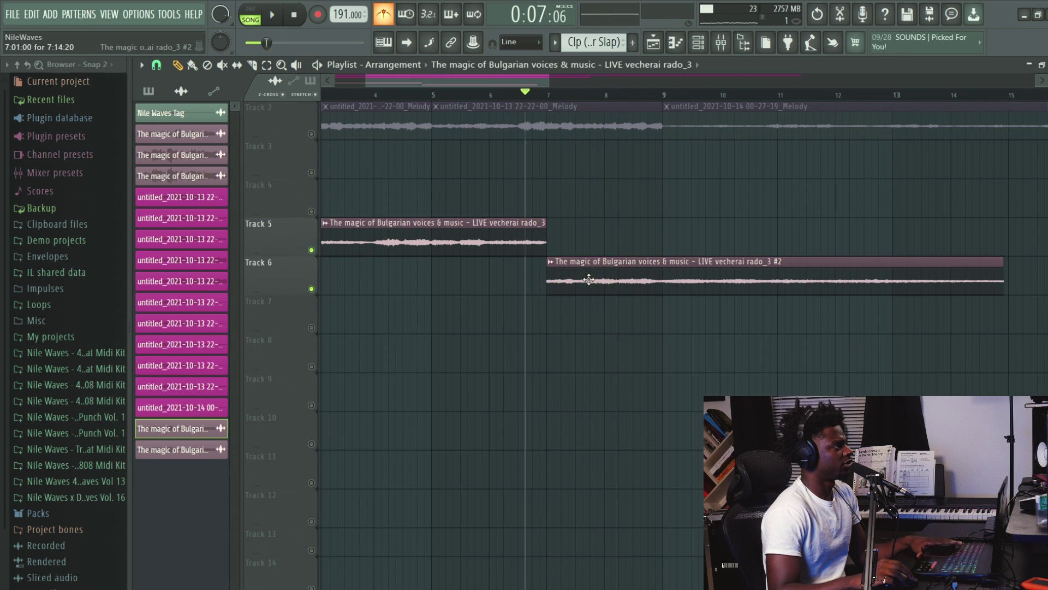
drag(555, 281, 559, 285)
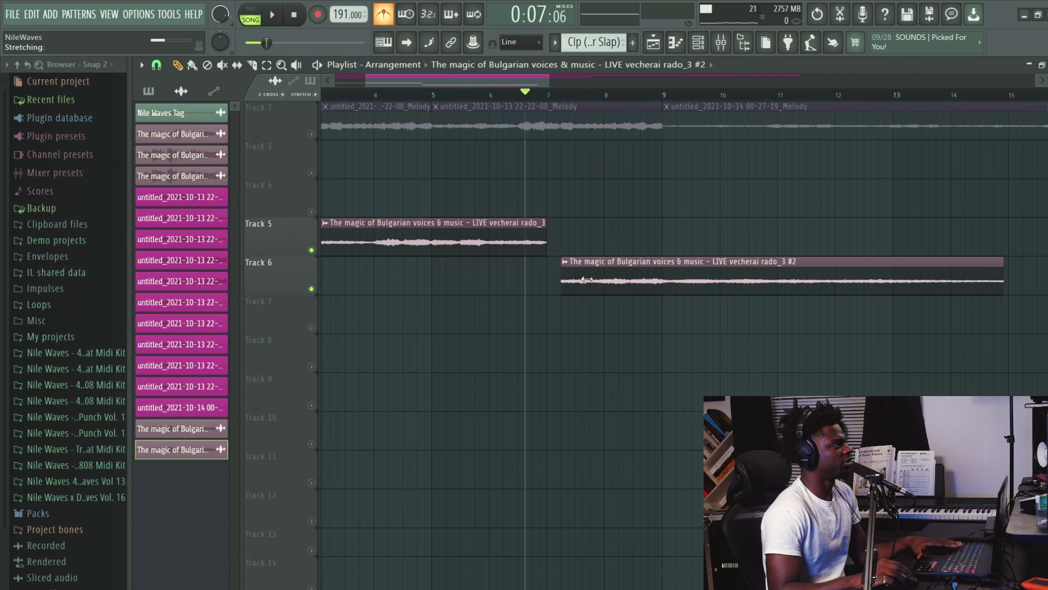
key(ctrl+z)
key(space)
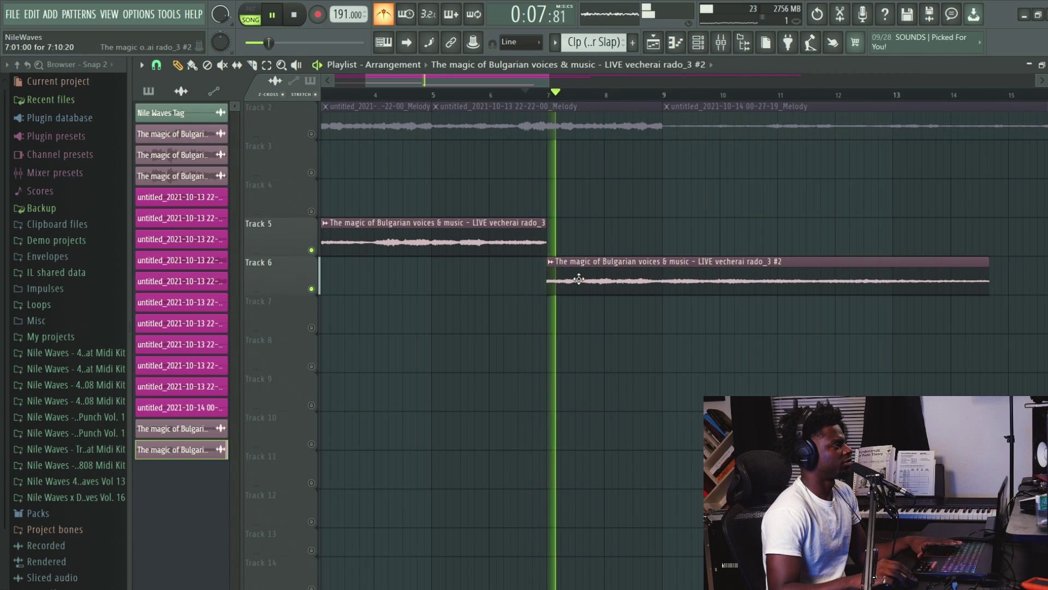
key(space)
Trim six and another four steps off the track 6 clip's start, returning it to bar 7 and playing the transition after each cut.
drag(549, 284, 564, 288)
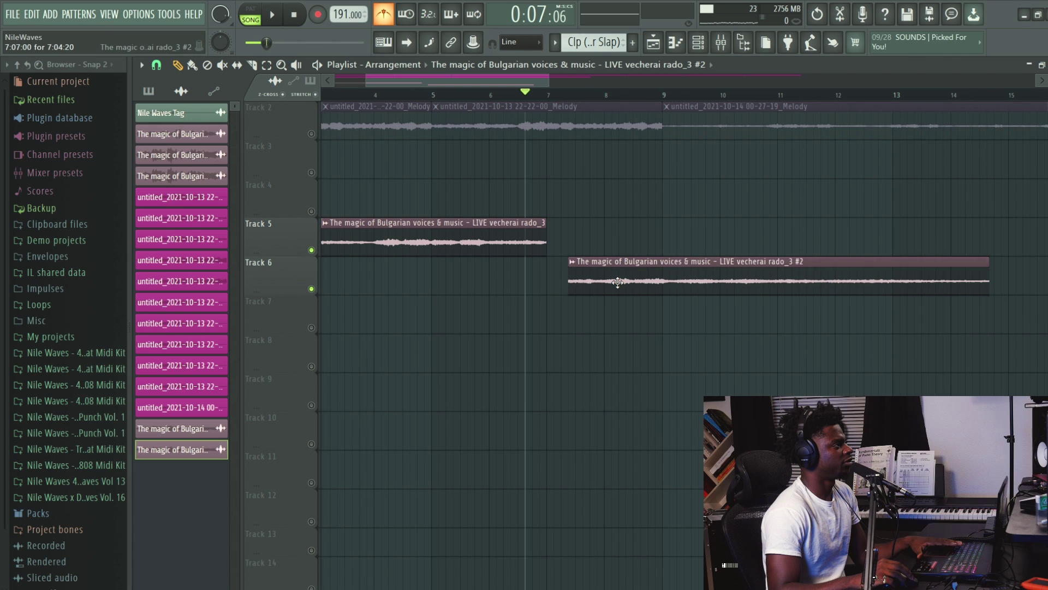
key(ctrl+z)
key(space)
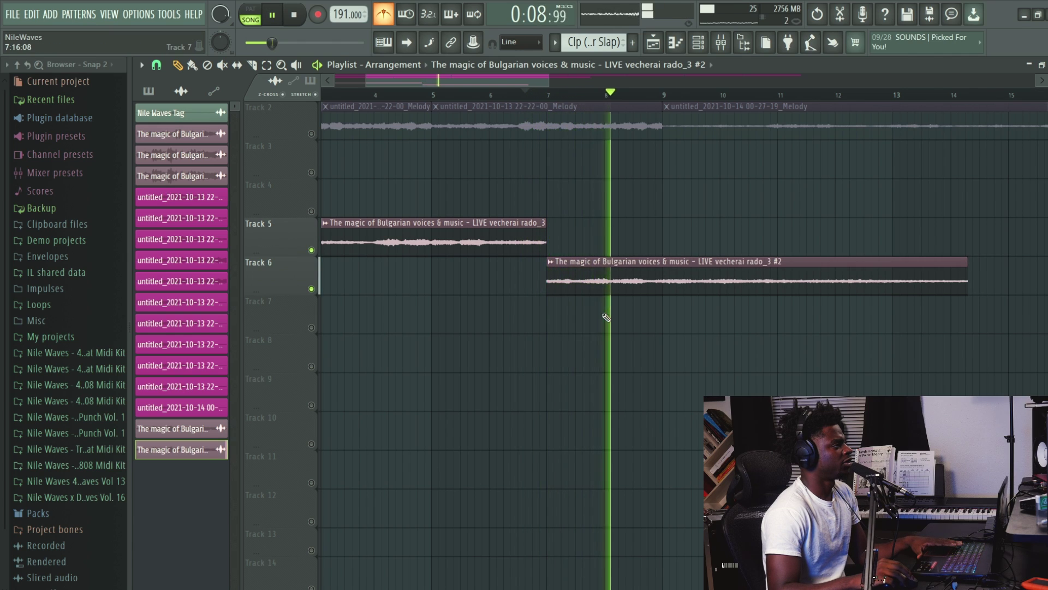
key(space)
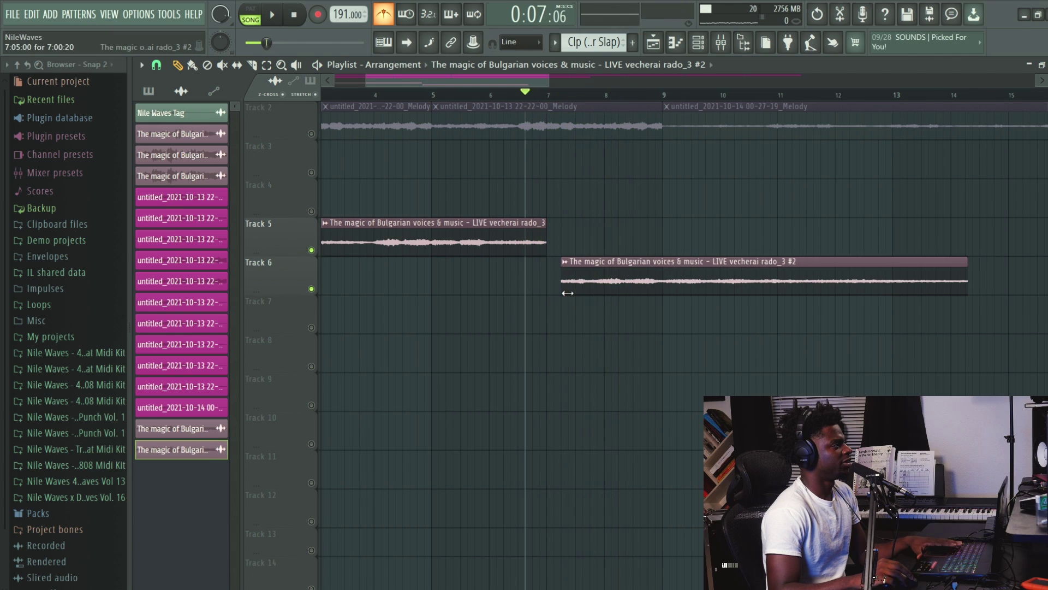
drag(602, 280, 610, 281)
key(space)
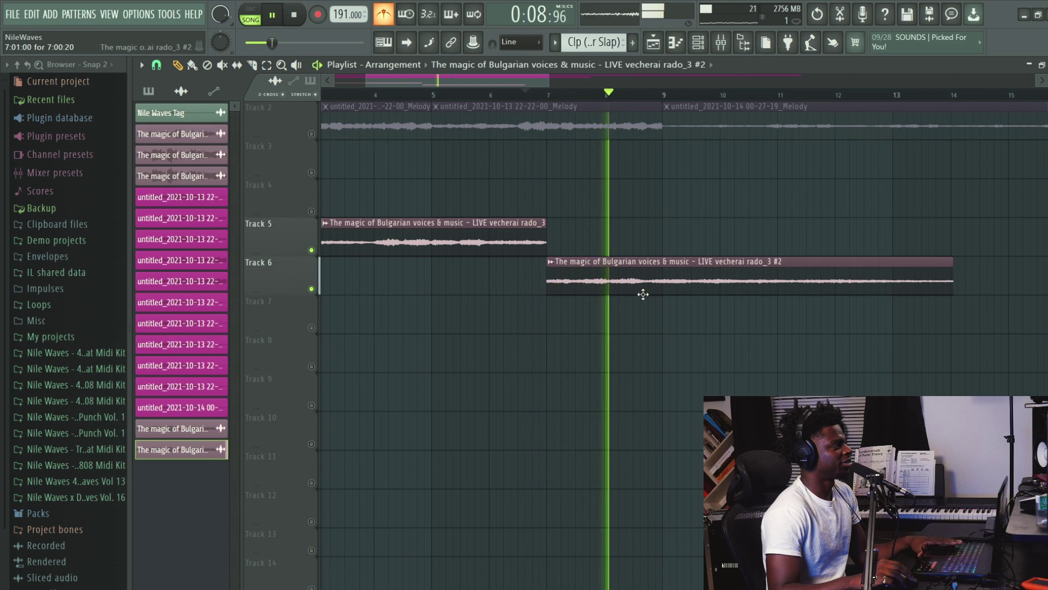
key(space)
Turn off stretching when resizing audio clips, select the track 6 vocal clip, and crop its end to about bar 9.
drag(955, 282, 756, 271)
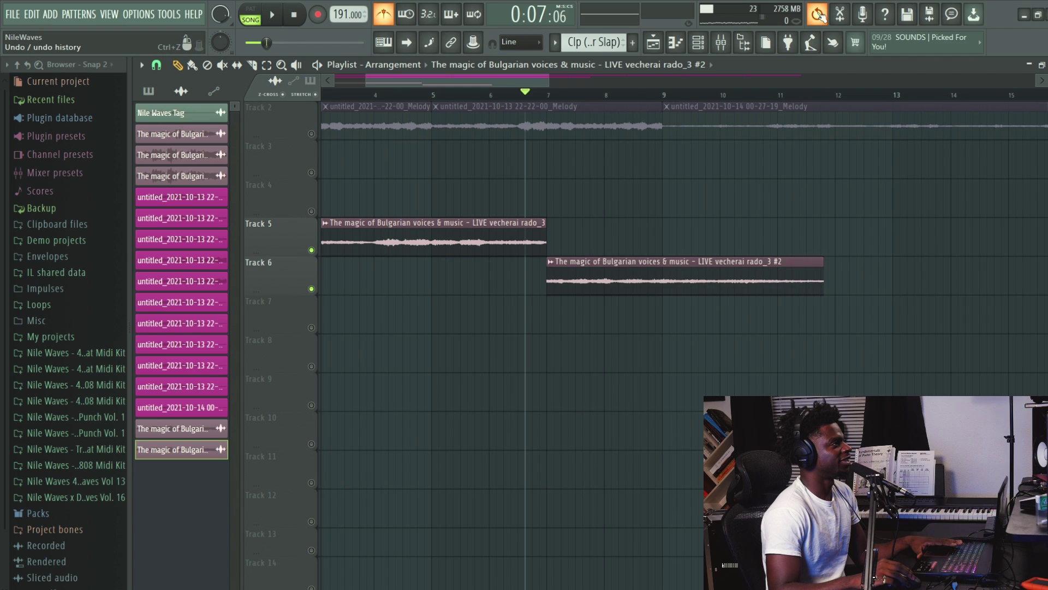
key(ctrl+z)
click(325, 93)
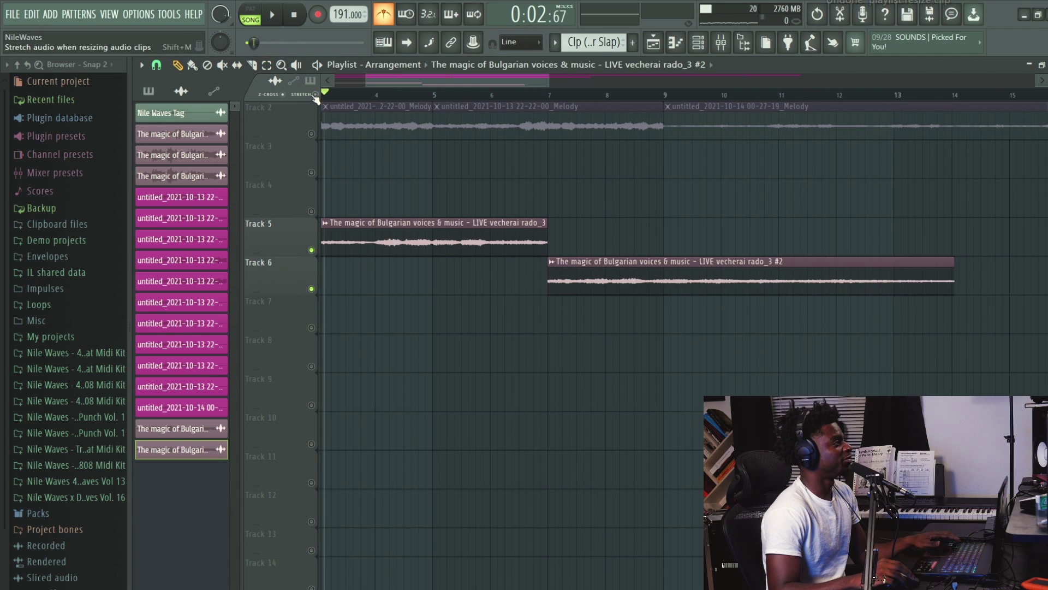
click(669, 101)
drag(864, 366, 877, 272)
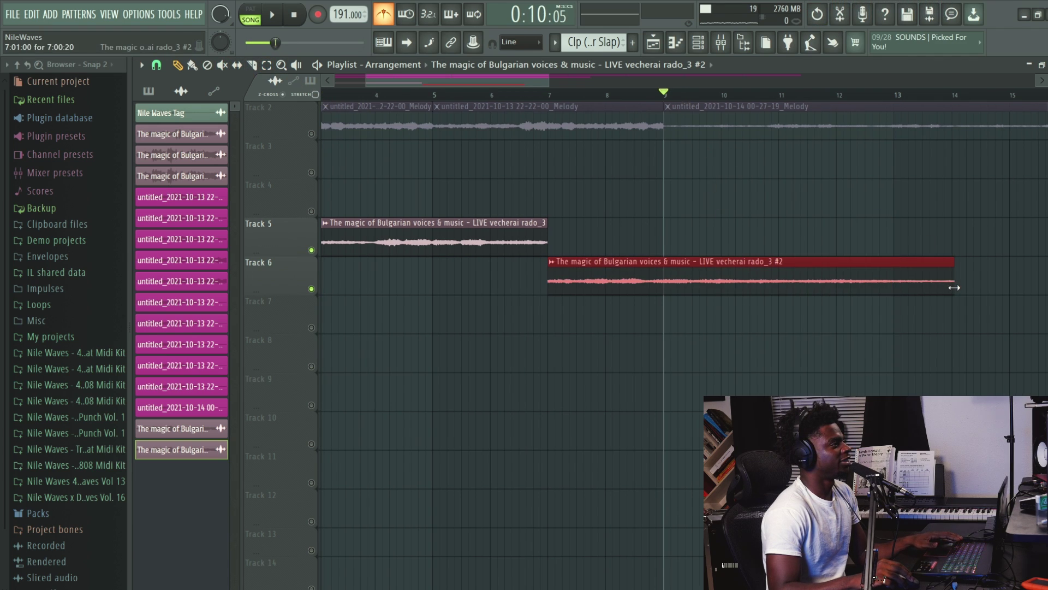
drag(954, 287, 682, 284)
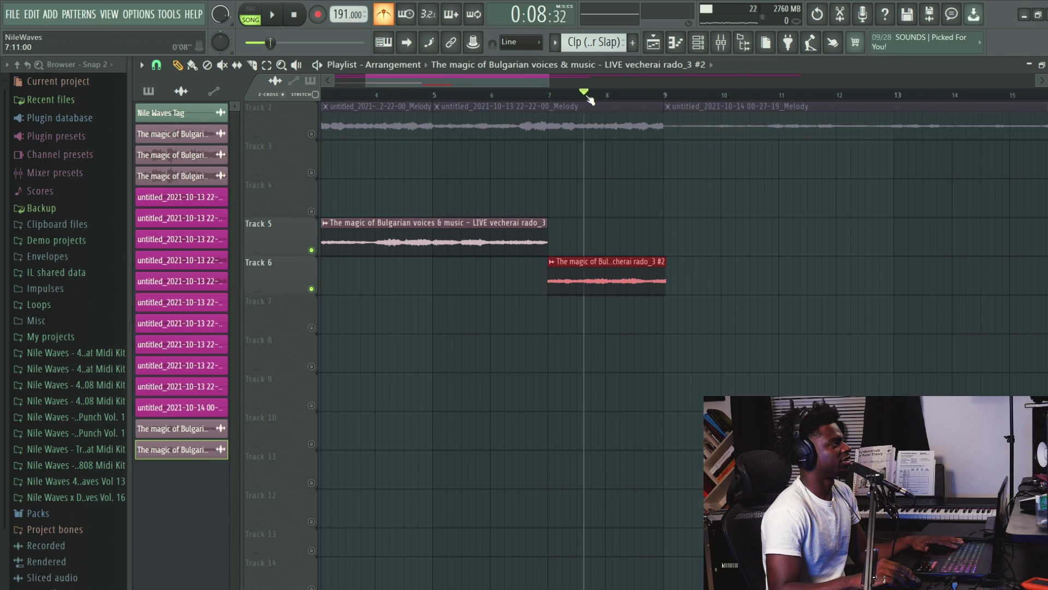
Change the playlist snap setting, trim the track 6 clip's end to bar 9, and audition the clip from bar 7.
key(space)
click(157, 65)
click(179, 139)
drag(666, 286, 663, 286)
key(space)
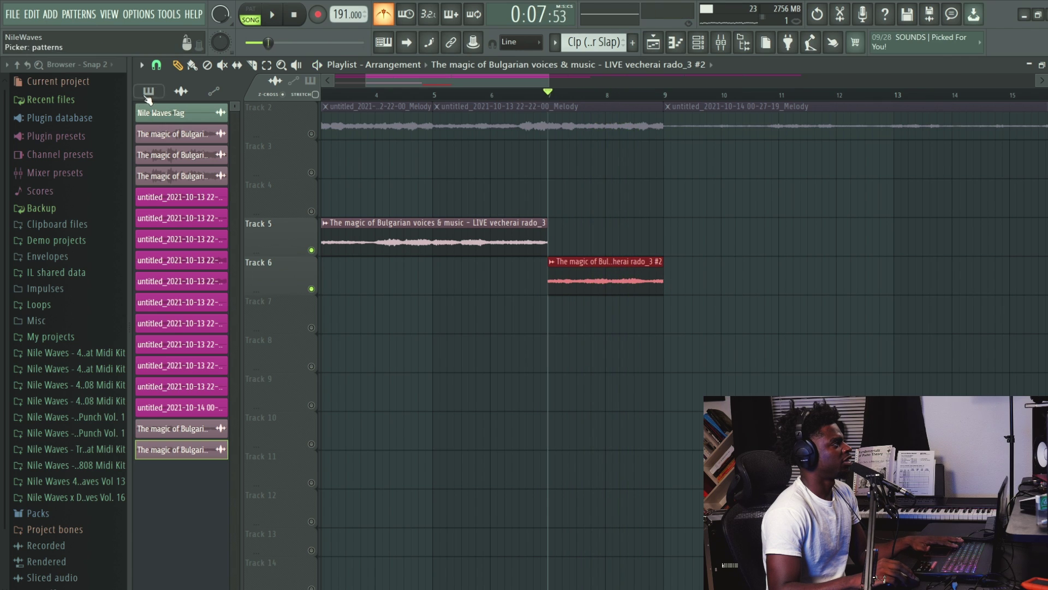
click(156, 65)
click(164, 97)
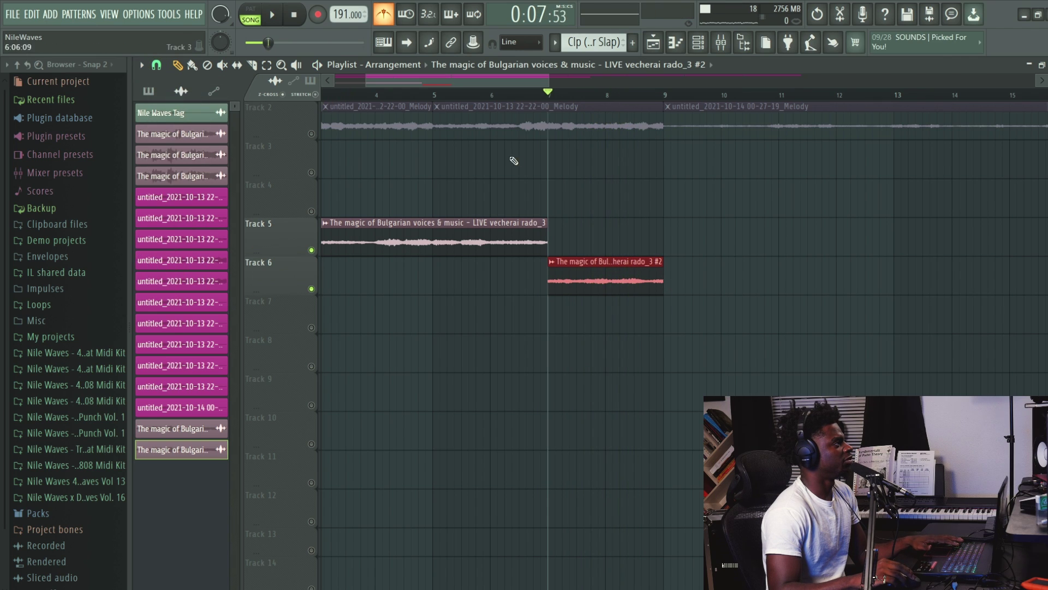
key(space)
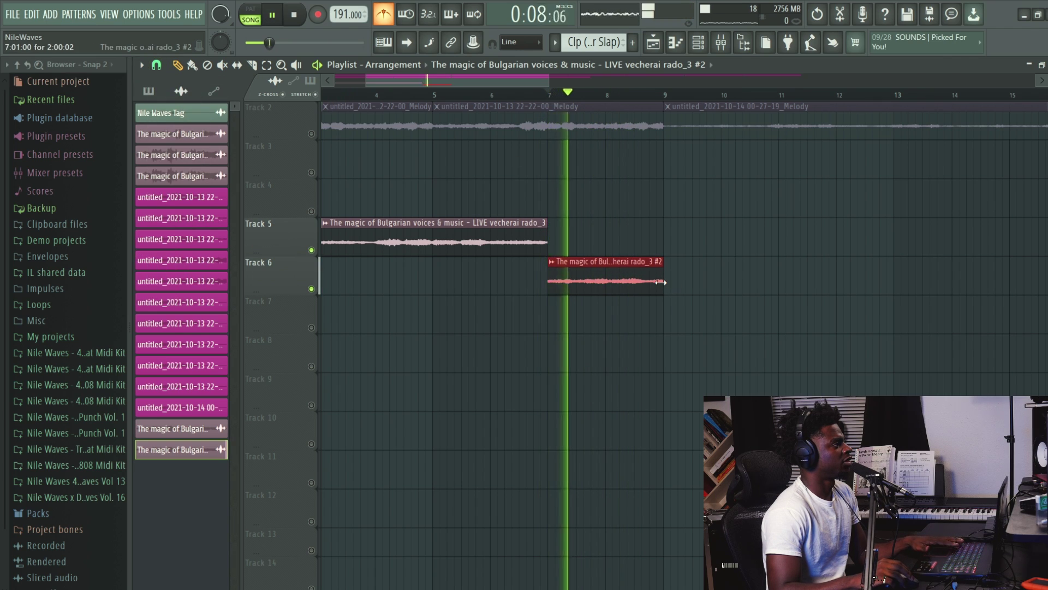
key(space)
Change the snap setting, extend the track 6 clip's start two steps before bar 7, and play it back.
drag(661, 282, 665, 283)
key(space)
click(157, 65)
click(175, 106)
key(space)
key(space)
key(space)
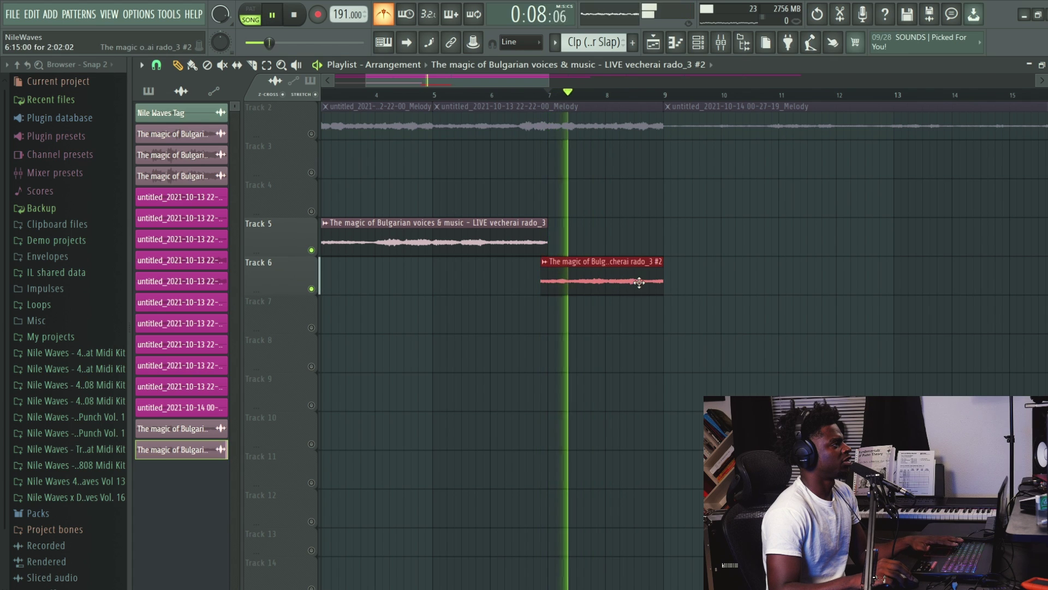
Move the track 6 clip to start at bar 7, stretch its end to bar 9, and audition the transition from bar 6.
click(491, 94)
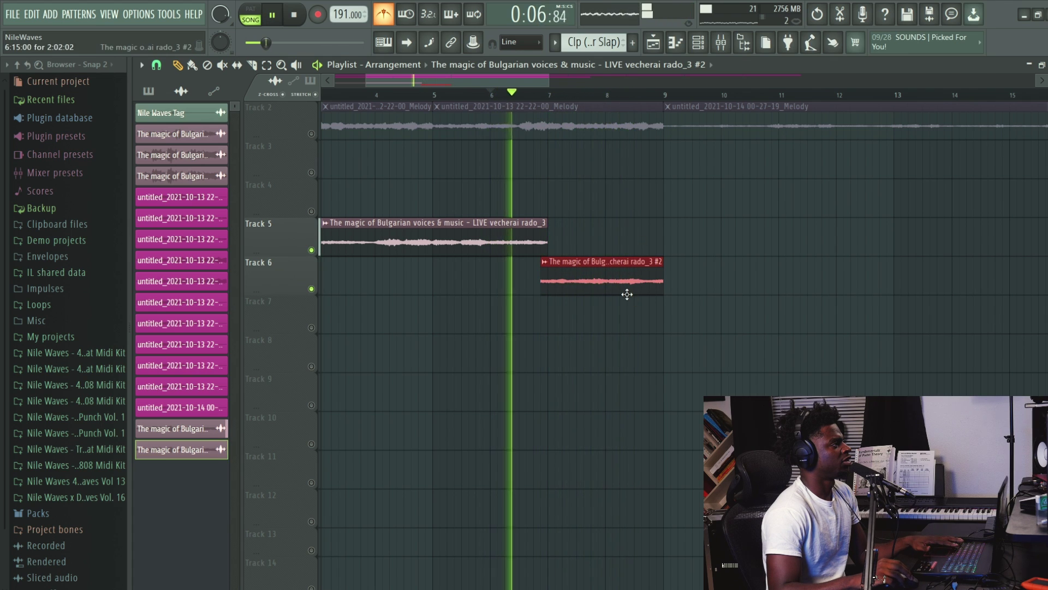
key(space)
key(space)
drag(550, 281, 558, 281)
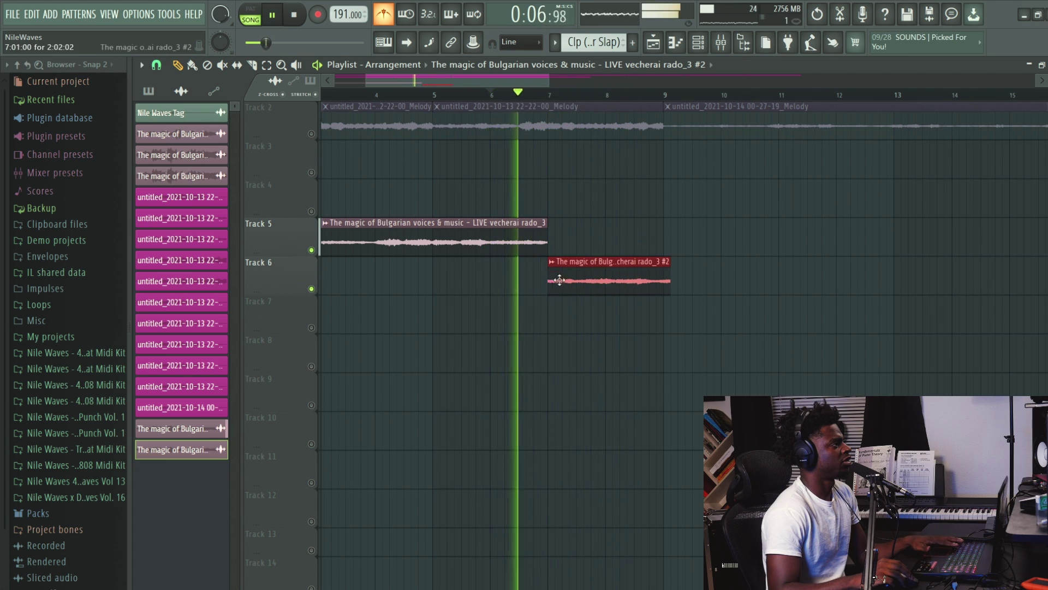
drag(670, 283, 664, 283)
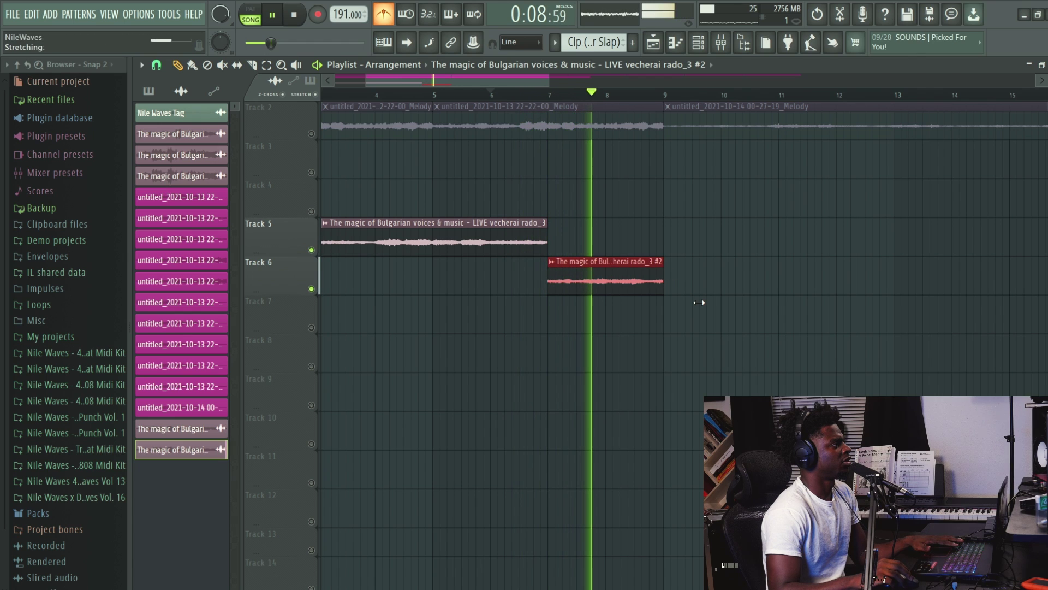
key(space)
key(space)
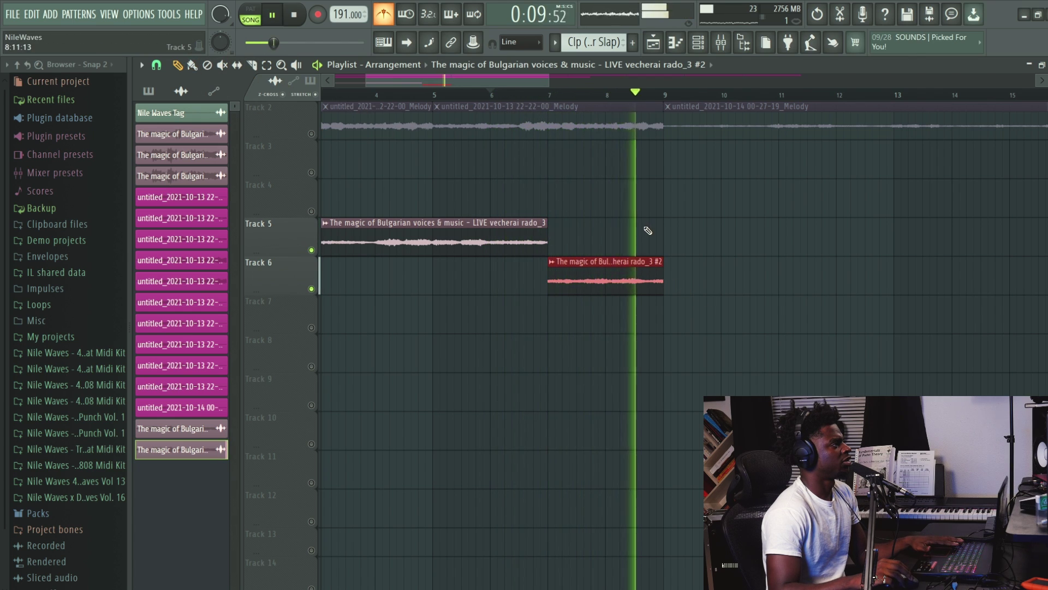
key(space)
key(space)
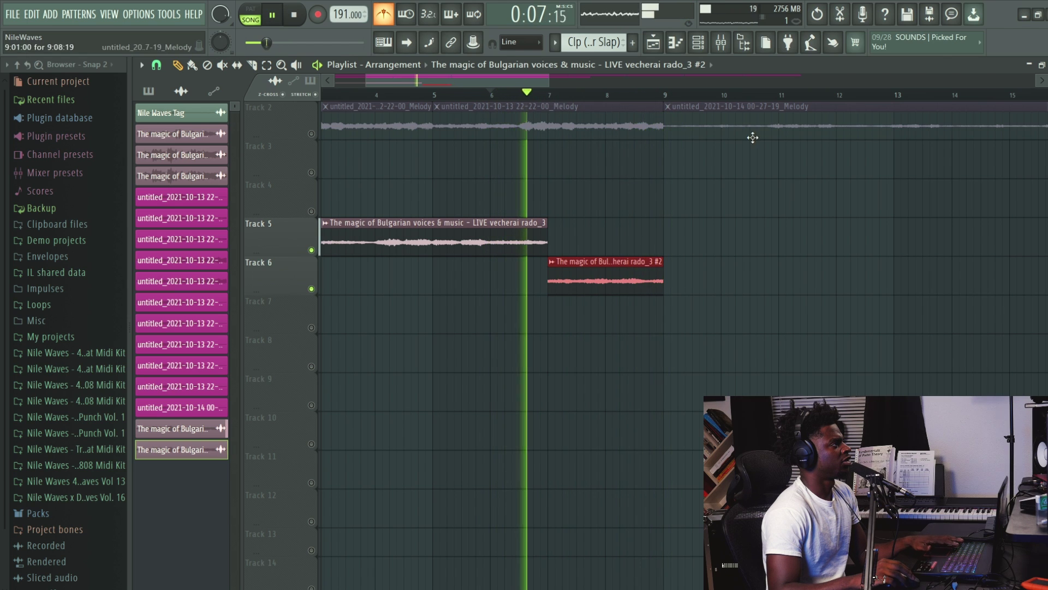
Move the track 6 clip up to track 5 directly after the first vocal clip and loop bars 1 to 9.
key(ctrl+a)
click(156, 64)
drag(1007, 331, 606, 298)
drag(753, 276, 730, 247)
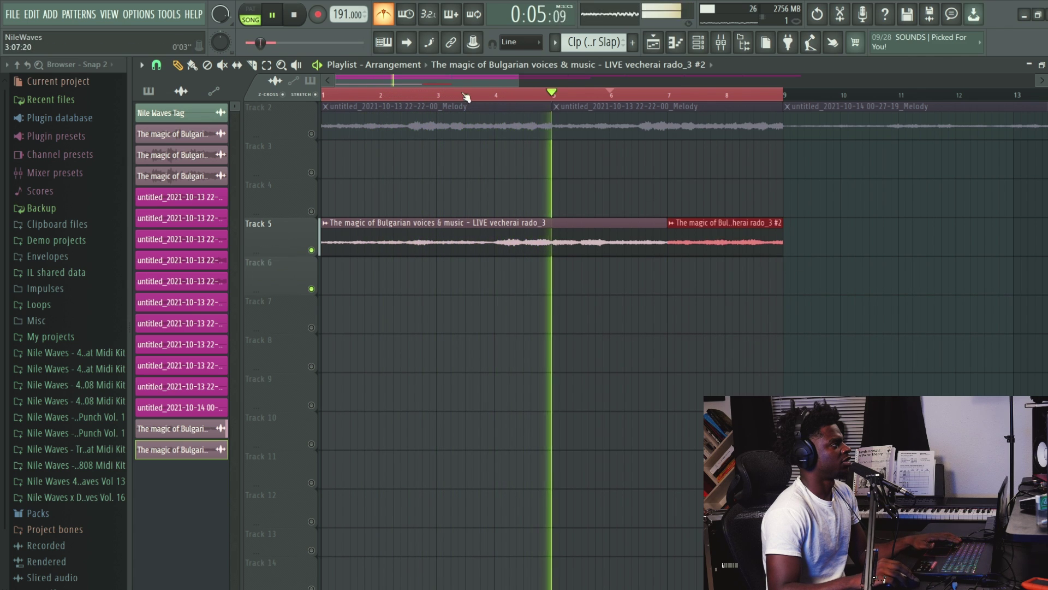
drag(441, 77, 447, 77)
drag(573, 80, 565, 84)
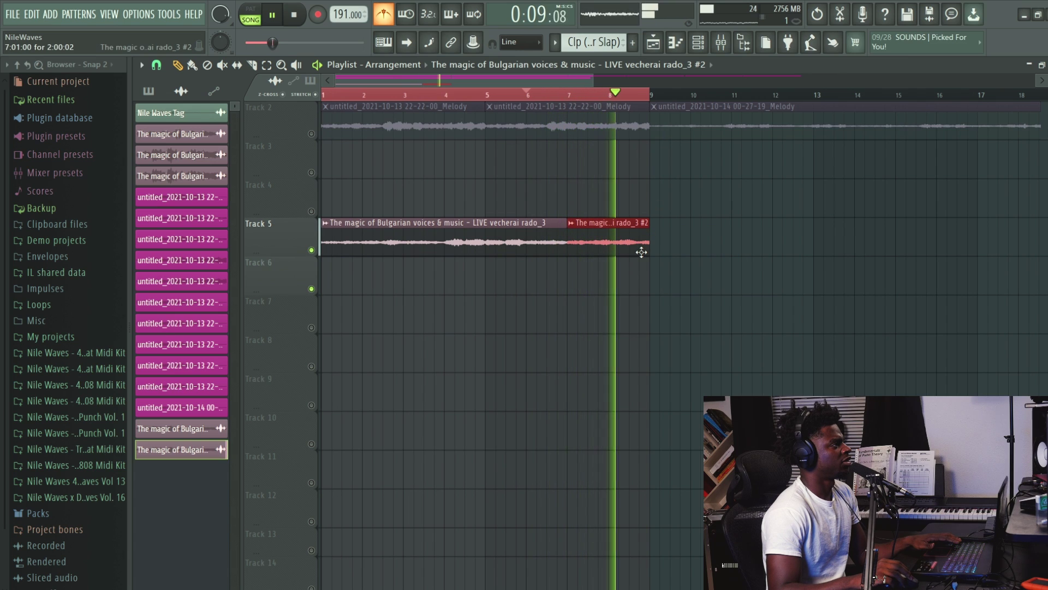
key(space)
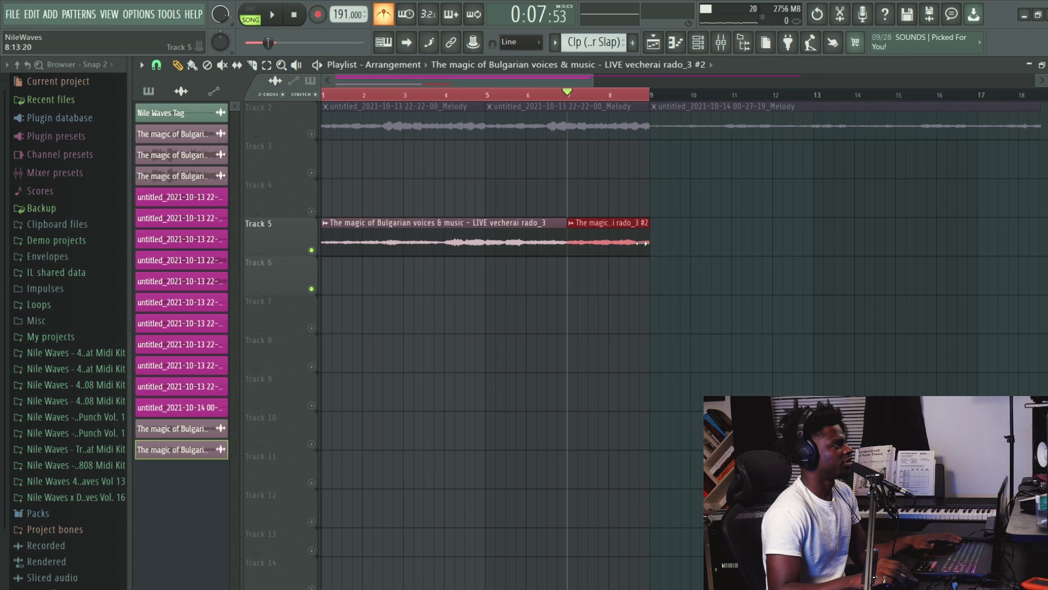
Shift the second vocal clip's audio four steps later while keeping it between bars 7 and 9, and play from bar 6.
key(space)
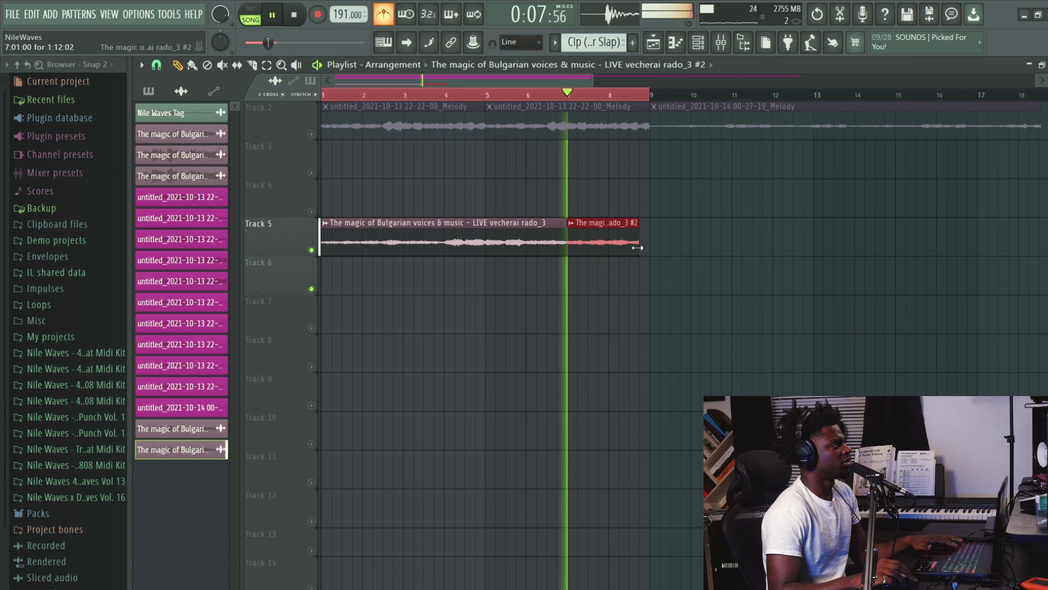
drag(617, 243, 623, 244)
key(space)
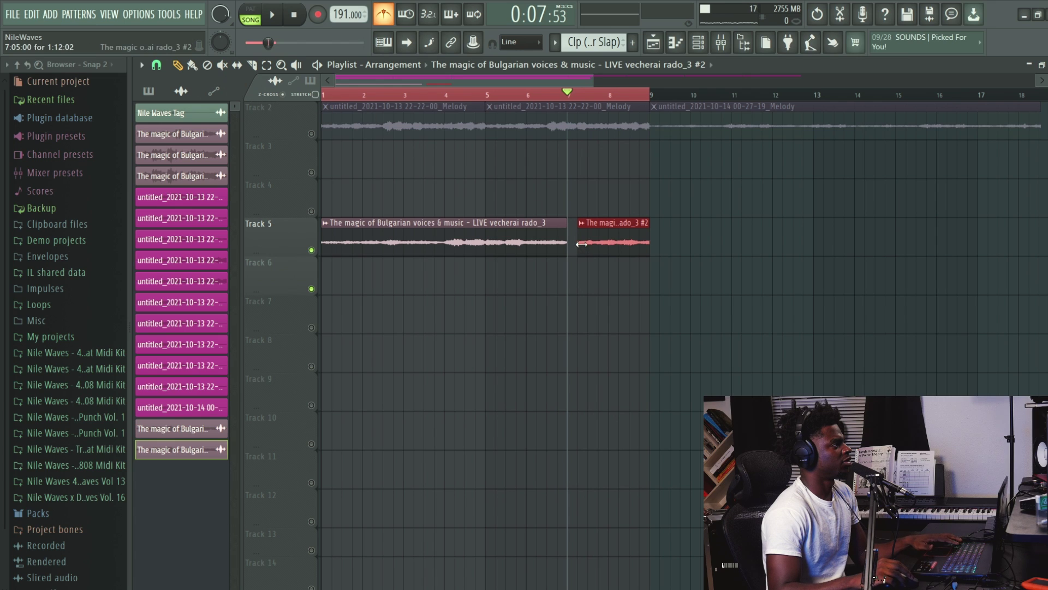
key(space)
click(526, 94)
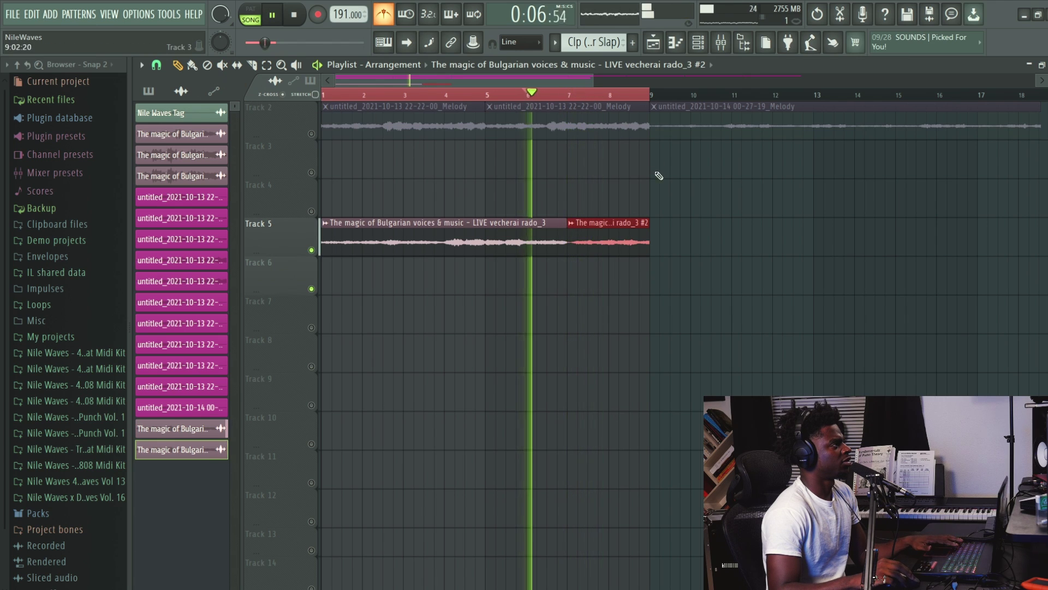
Shift the second vocal clip four steps earlier on track 6, trim its start to bar 7, and extend its end to bar 9.
drag(585, 250, 573, 279)
key(space)
key(space)
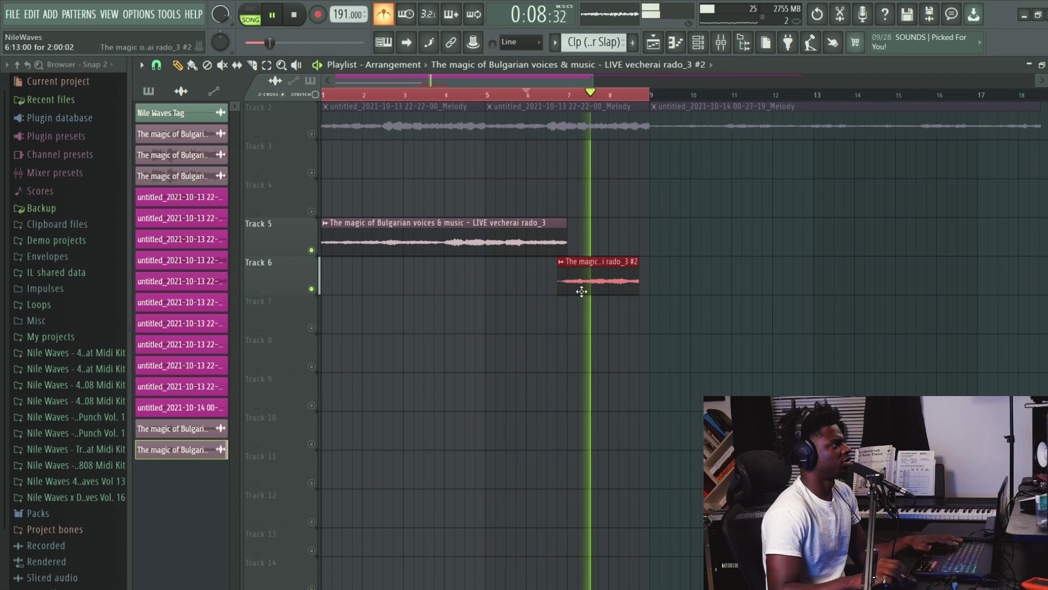
drag(558, 283, 568, 283)
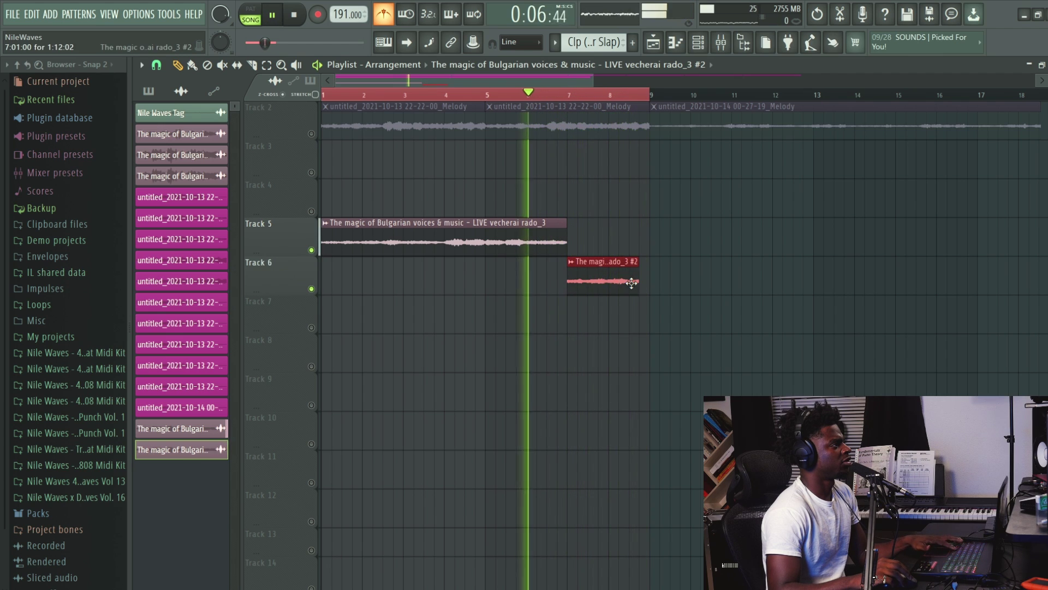
drag(637, 283, 667, 292)
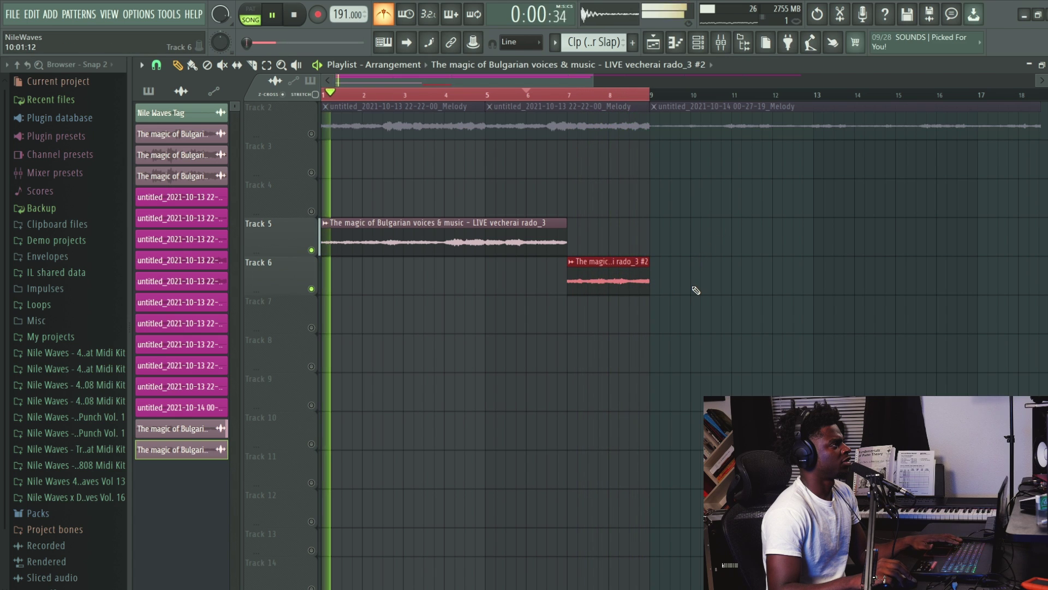
Move the second vocal clip onto track 5 and select all the clips within bars 1 to 9.
drag(627, 276, 628, 237)
drag(518, 96, 646, 88)
key(ctrl+a)
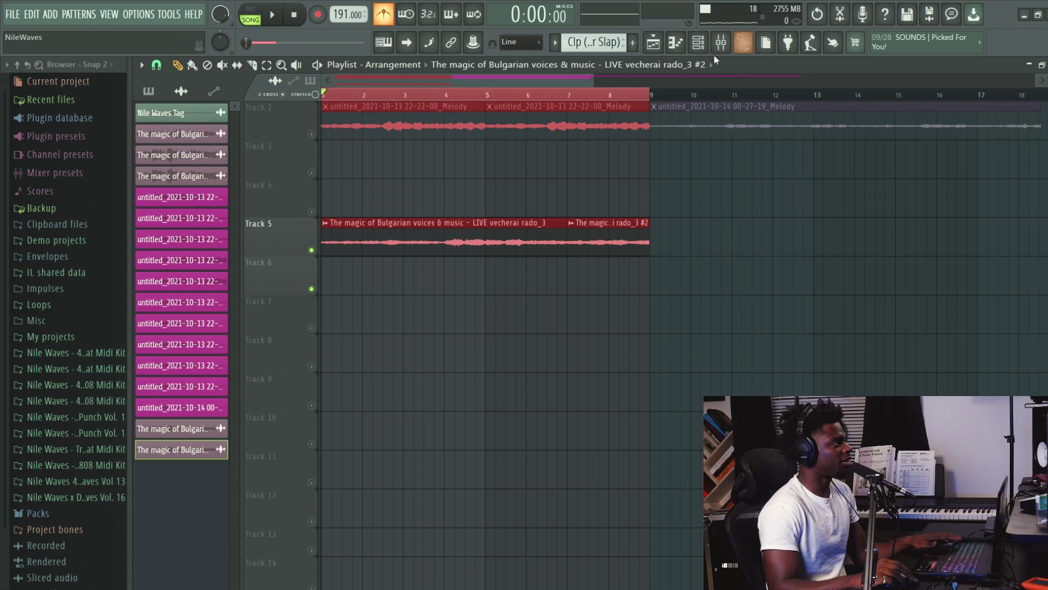
Route the selected vocal channel to mixer insert 22 and render the mixer audio to new audio clips.
click(720, 48)
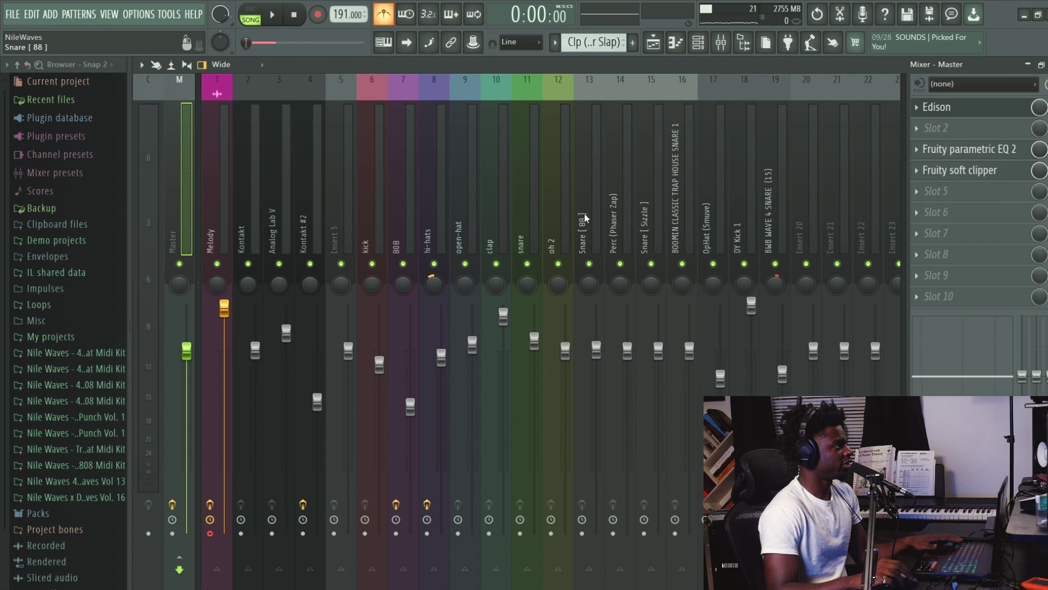
right_click(874, 164)
mouse_move(928, 209)
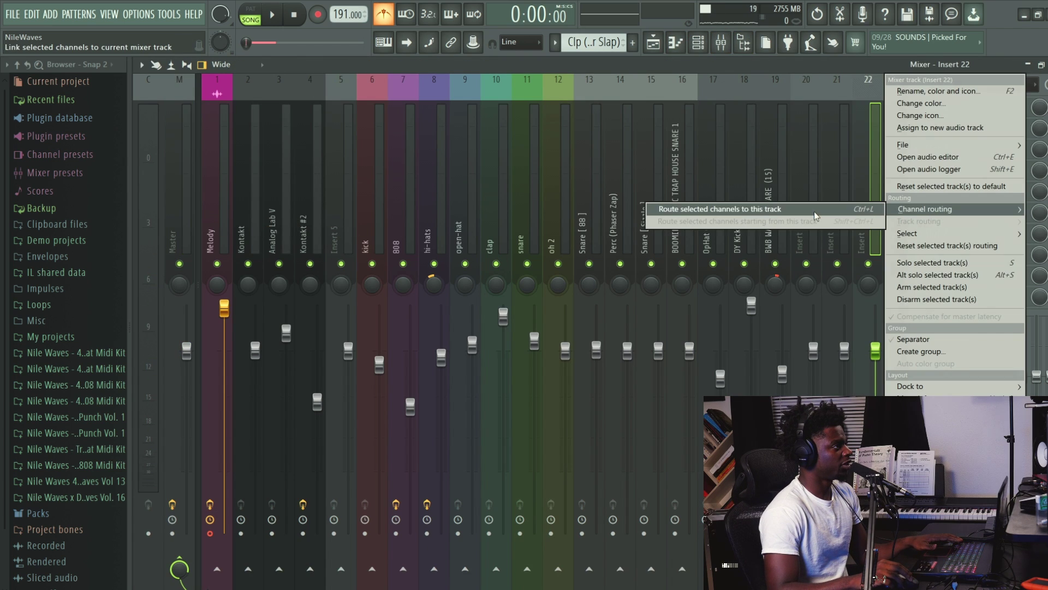
click(840, 223)
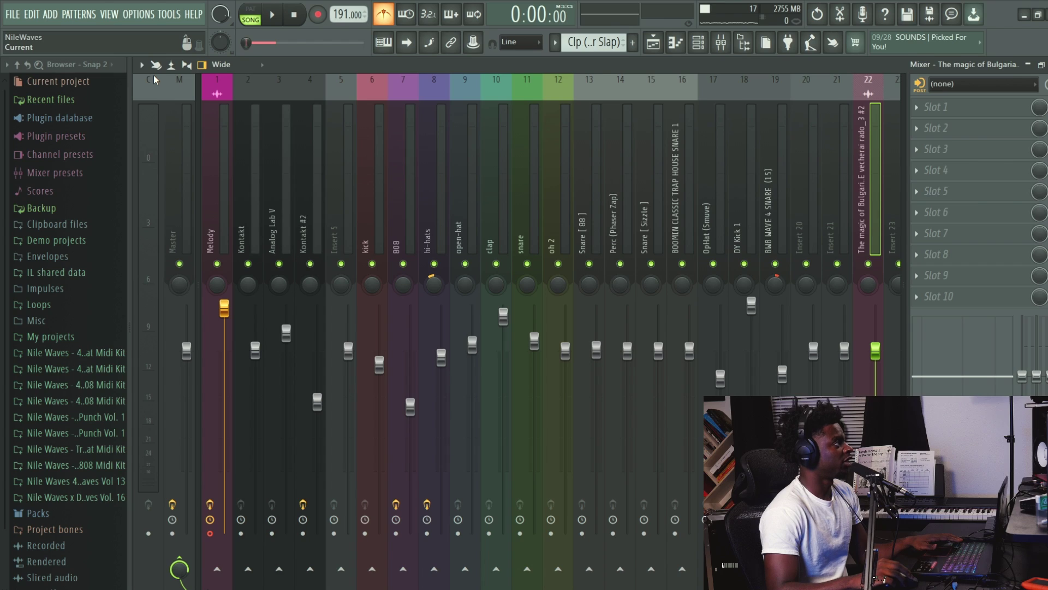
click(141, 65)
mouse_move(155, 89)
click(420, 90)
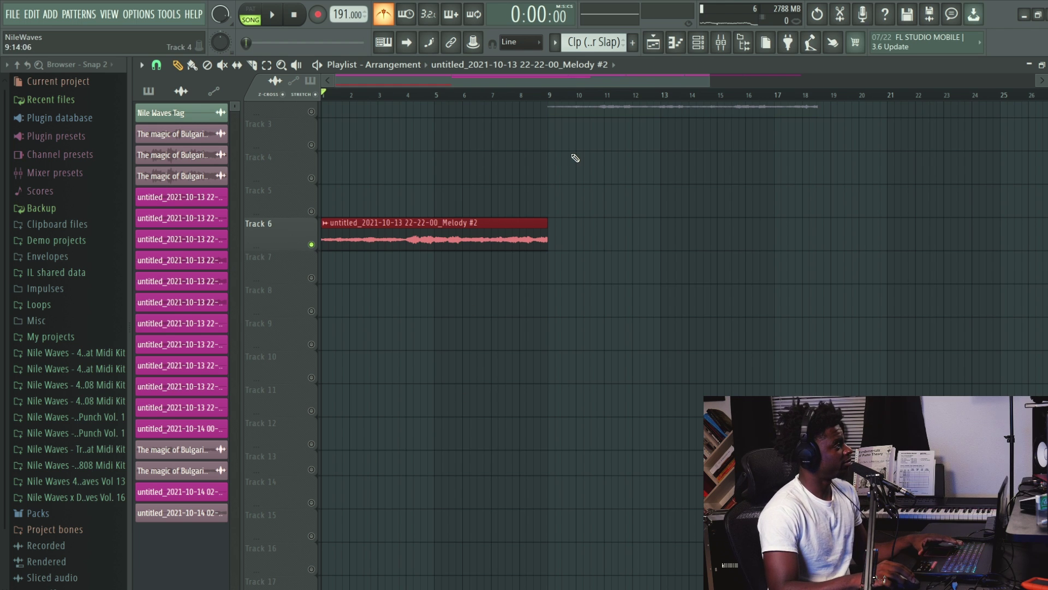
Play the melody clip on track 6 and turn the metronome off.
drag(708, 78, 657, 78)
key(space)
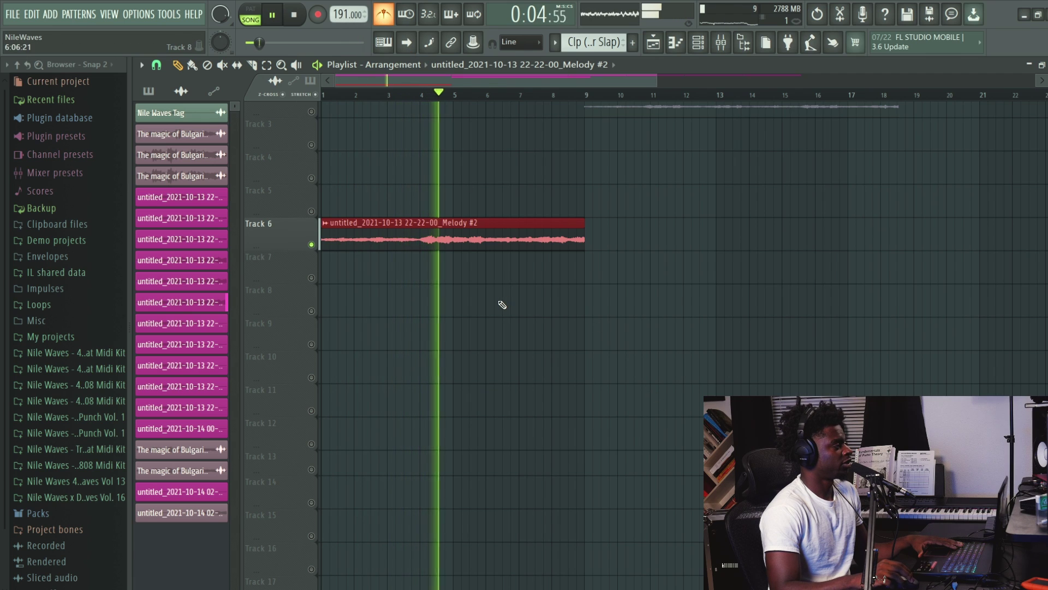
key(ctrl+m)
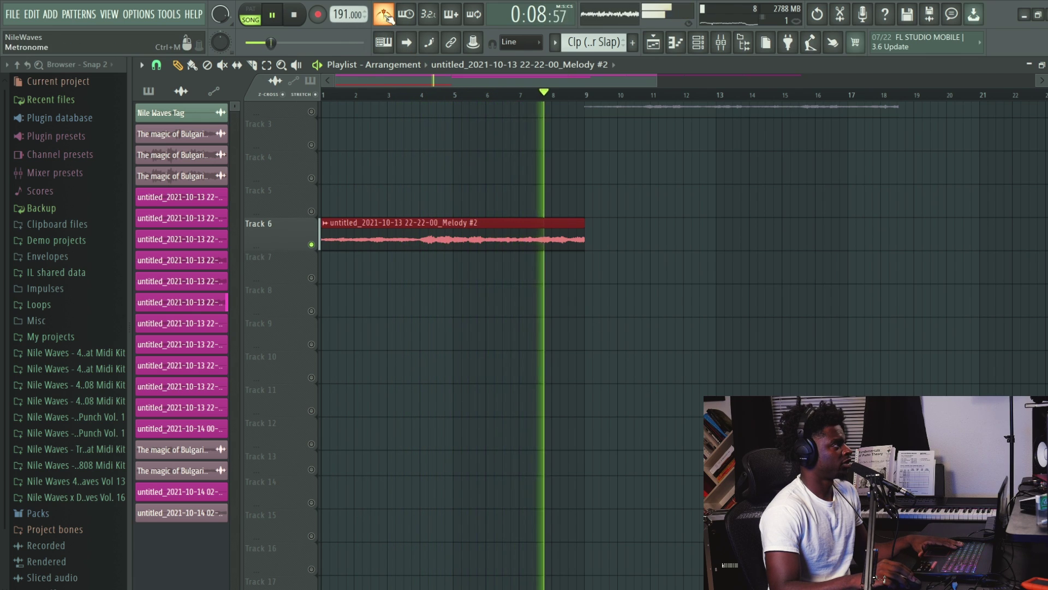
key(space)
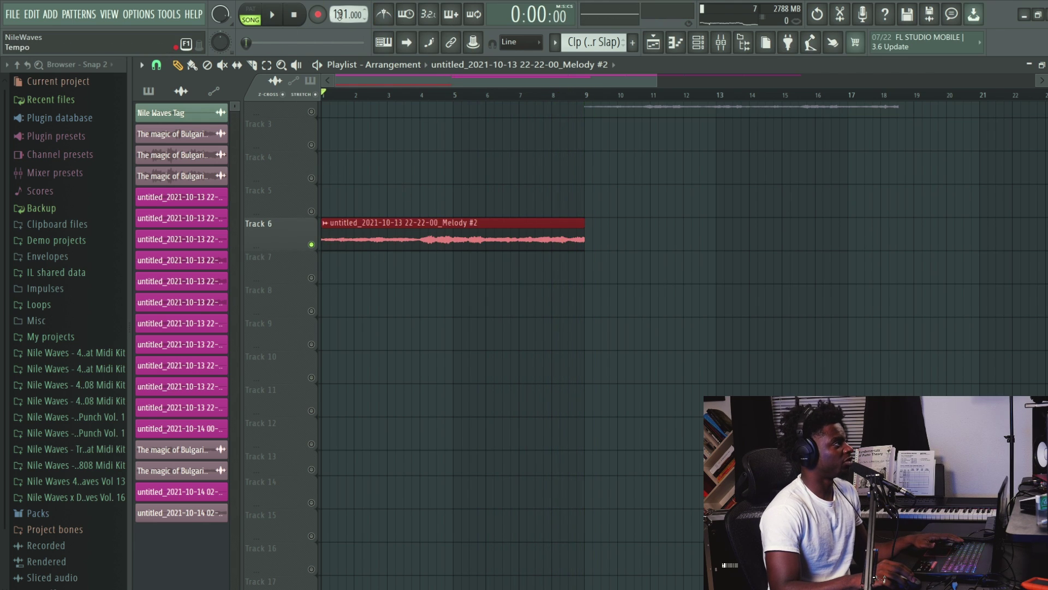
Open tempo autodetection for the track 6 melody clip, dismiss it, and set the time-stretching mode to e3 generic.
double_click(515, 238)
right_click(495, 268)
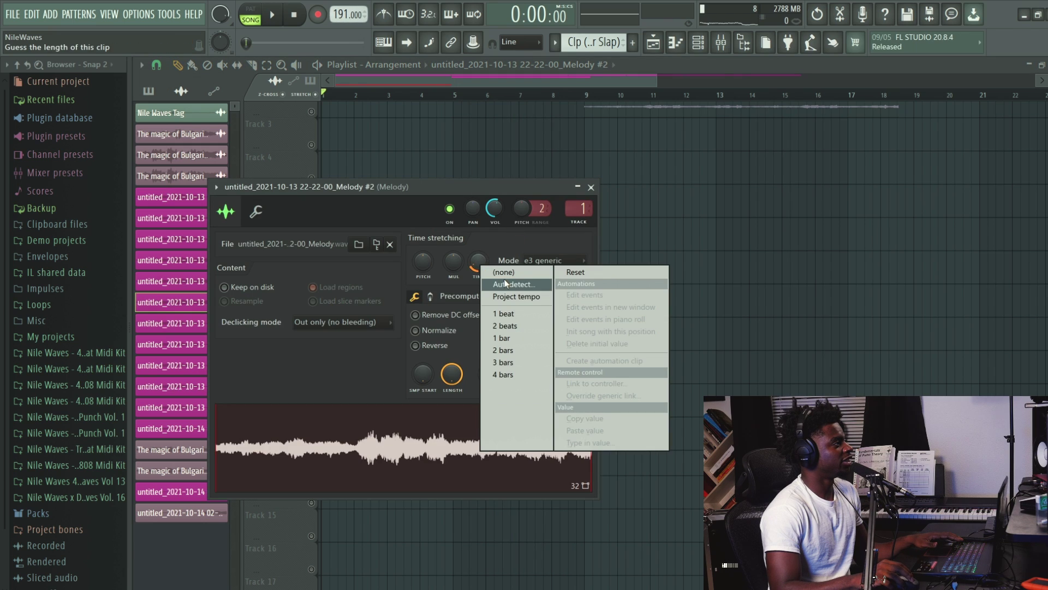
click(503, 280)
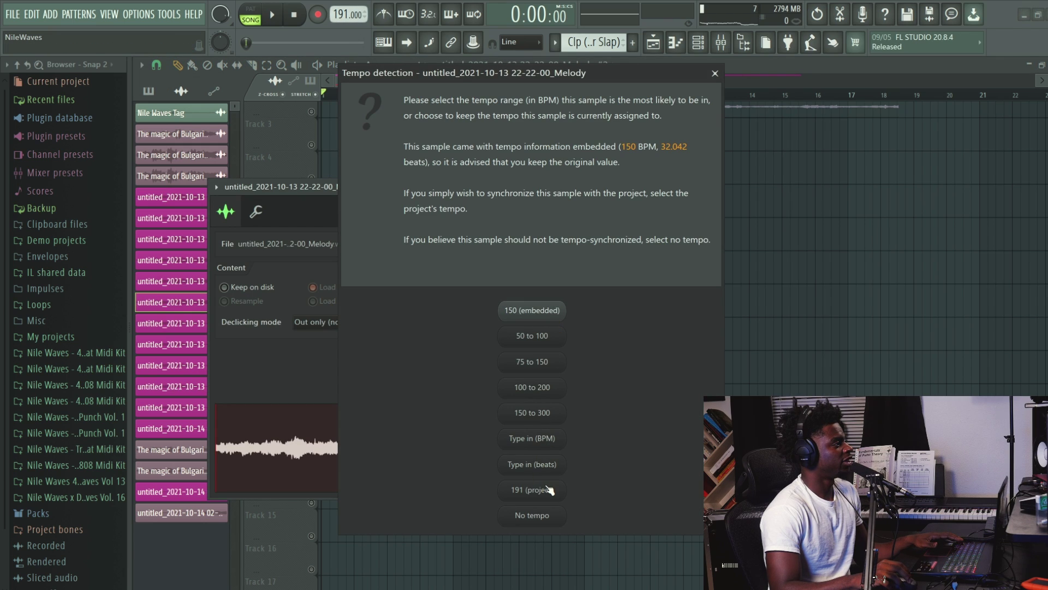
click(716, 73)
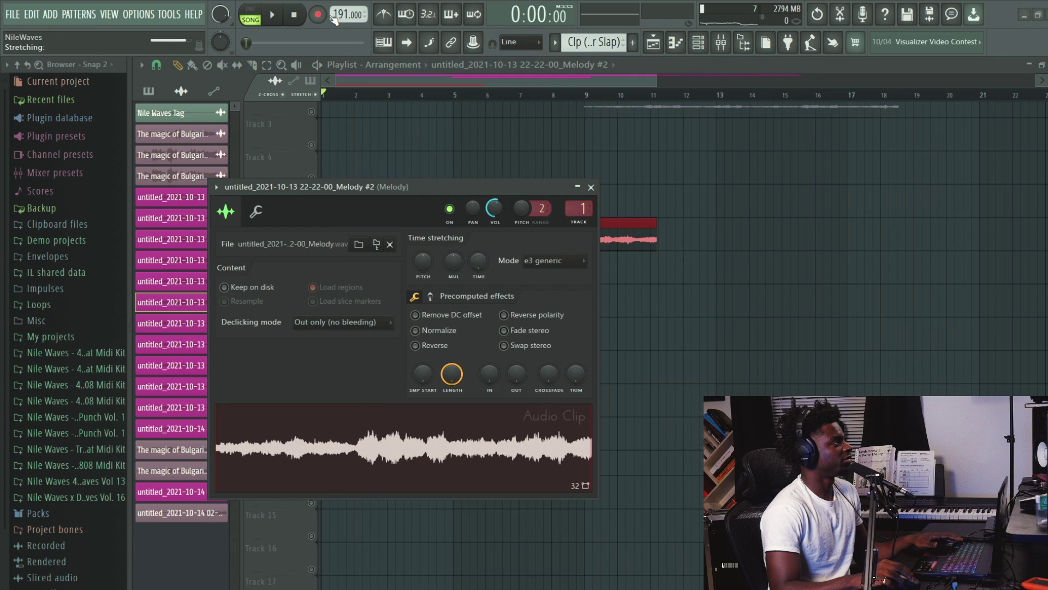
click(548, 261)
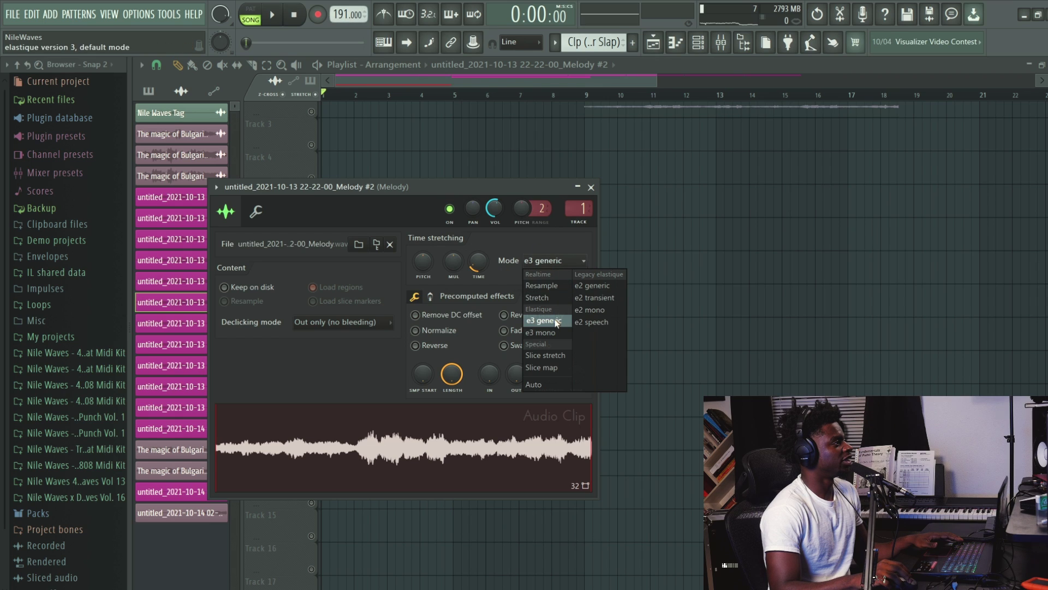
click(546, 320)
click(591, 187)
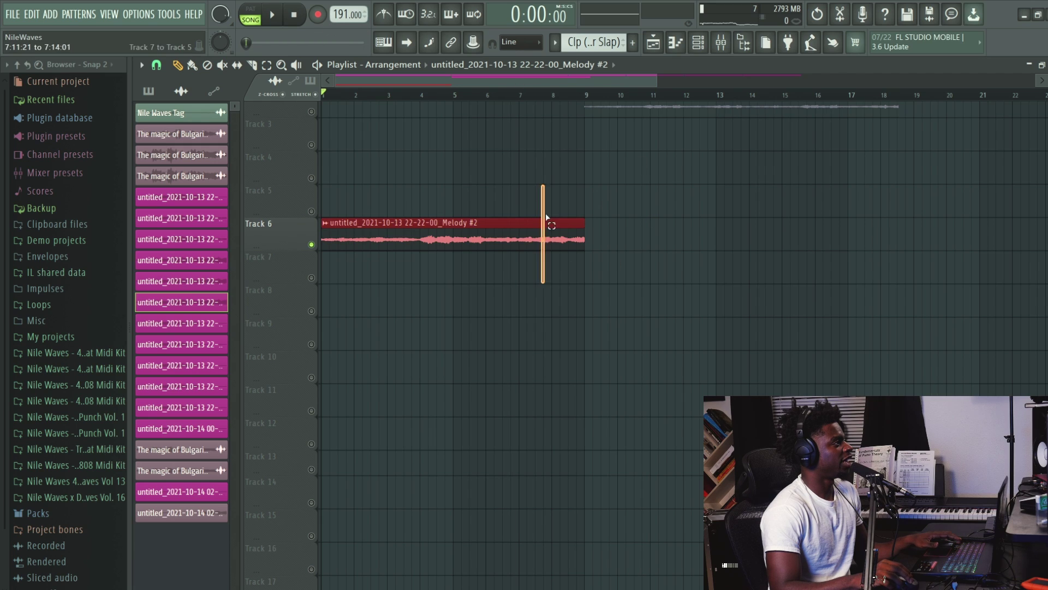
Stretch the melody clip down to four bars, ending at bar 5, and set the project tempo to 150 BPM.
drag(584, 237, 486, 235)
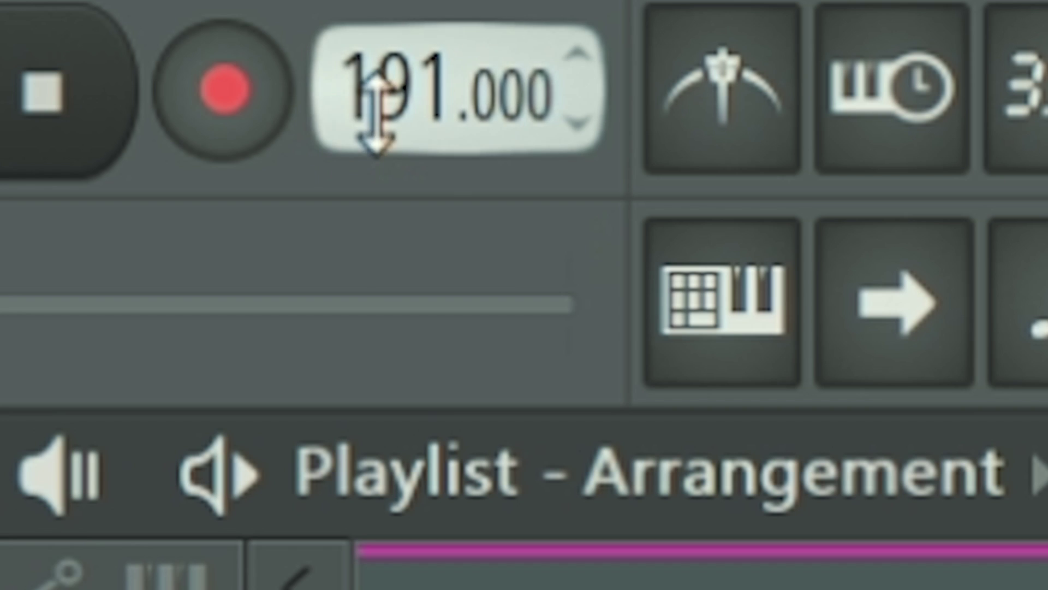
drag(337, 15, 338, 35)
drag(436, 87, 398, 3)
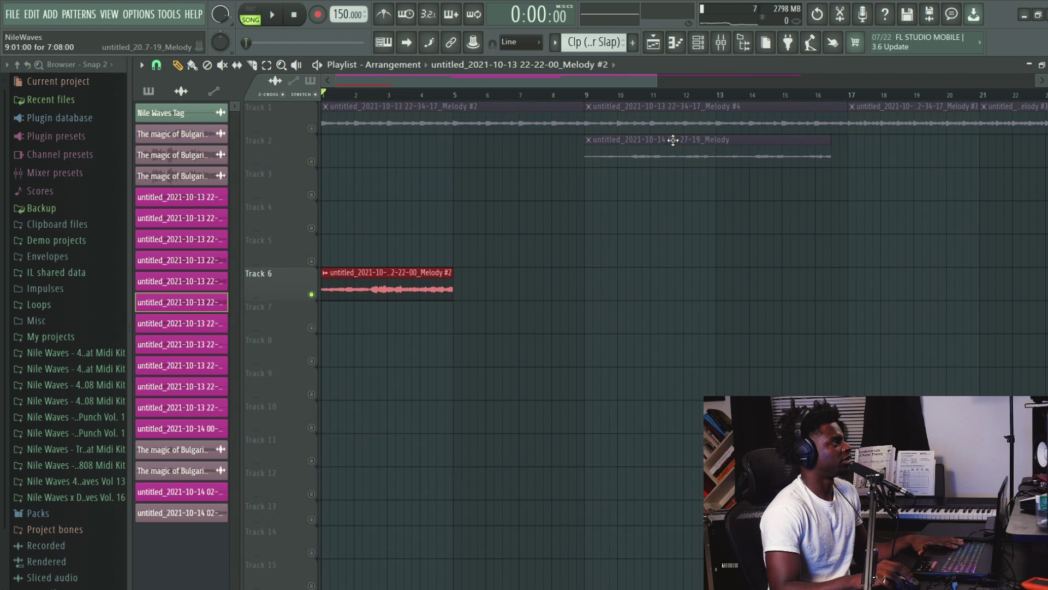
Play the four-bar melody clip on track 6 and place a copy of it at bar 5.
scroll(634, 175, down, 1)
key(space)
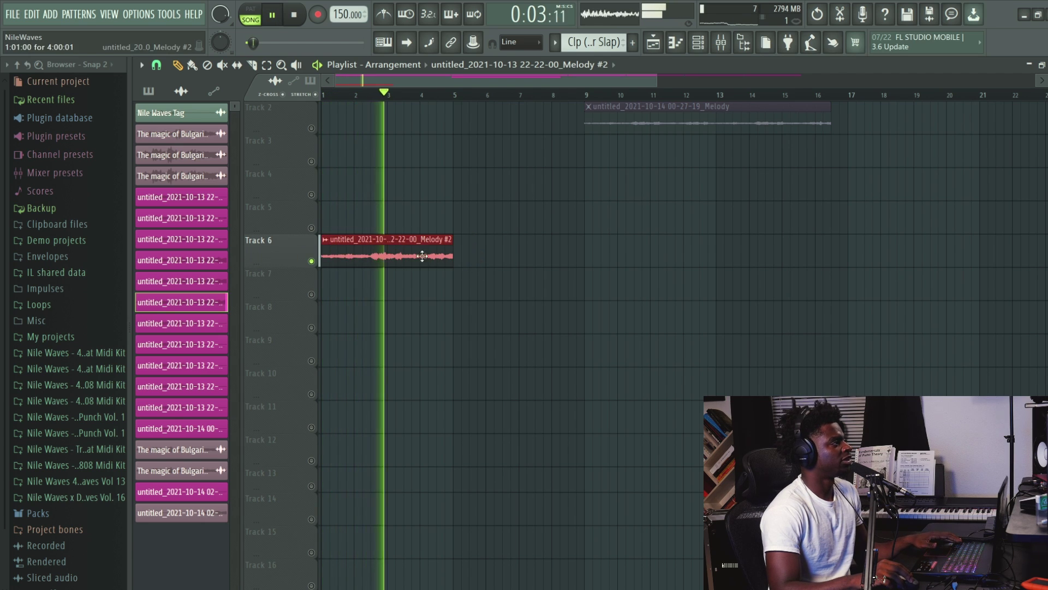
click(475, 256)
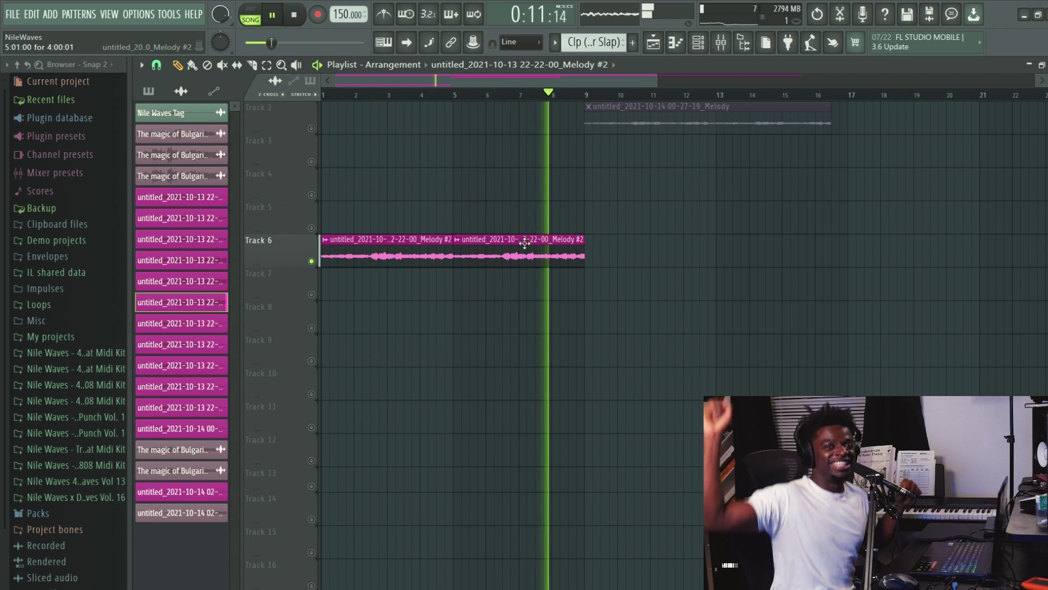
key(space)
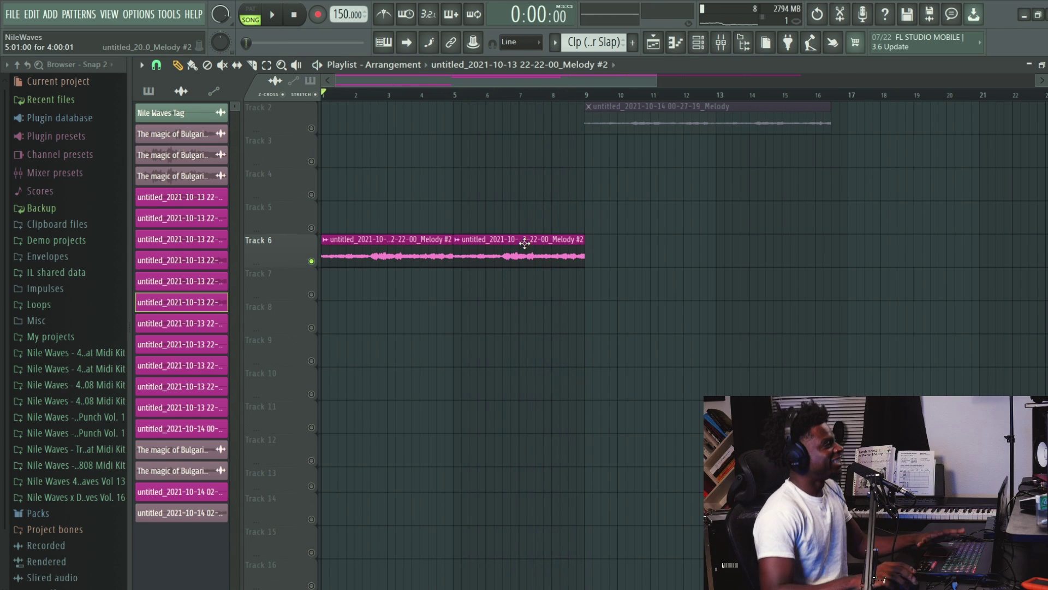
Route the melody clip's channel to the Melody mixer track and slightly lower that track's level.
click(734, 36)
right_click(219, 202)
mouse_move(306, 209)
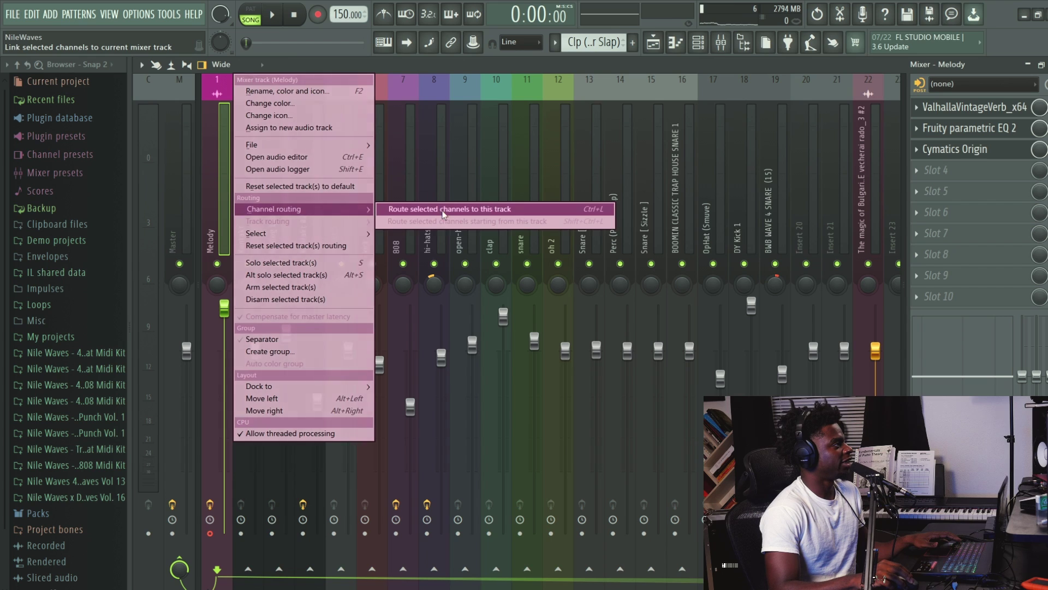
click(443, 209)
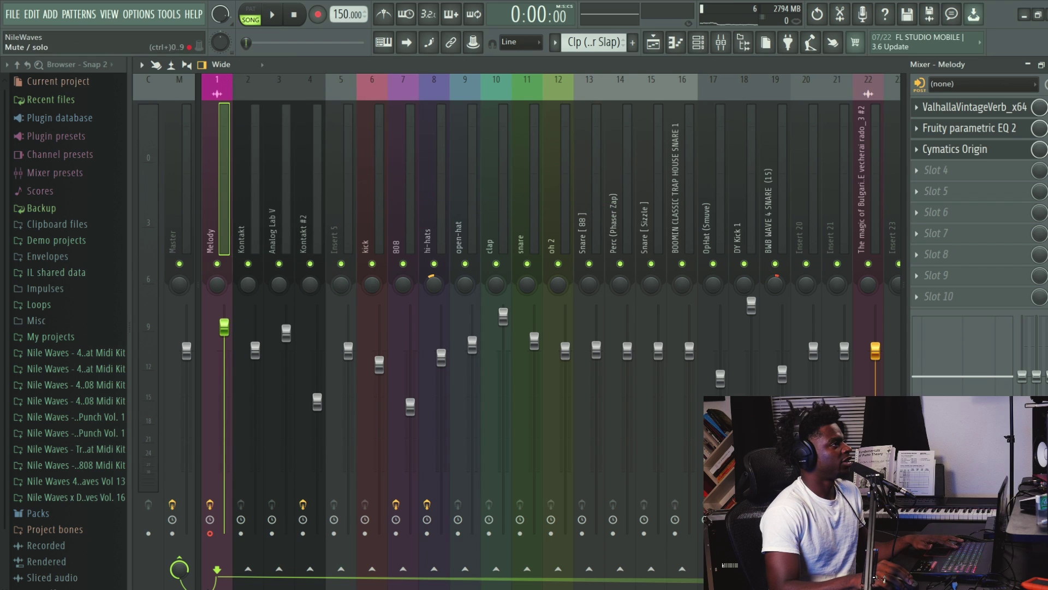
Review the Melody track's ValhallaVintageVerb and Fruity Parametric EQ 2, and set Cymatics Origin's resample frequency to 21999 Hz.
click(981, 106)
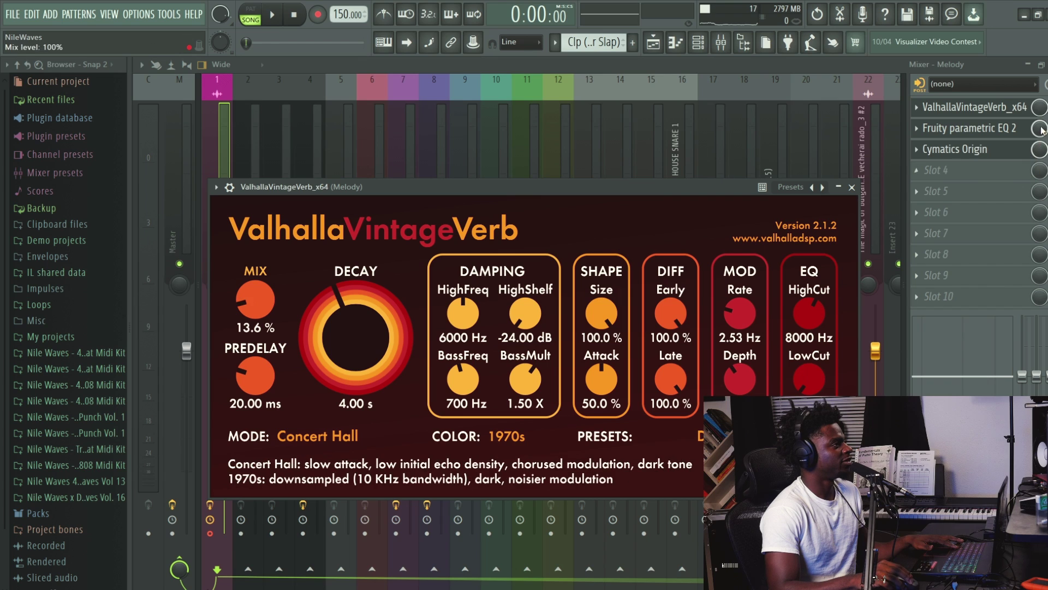
click(968, 135)
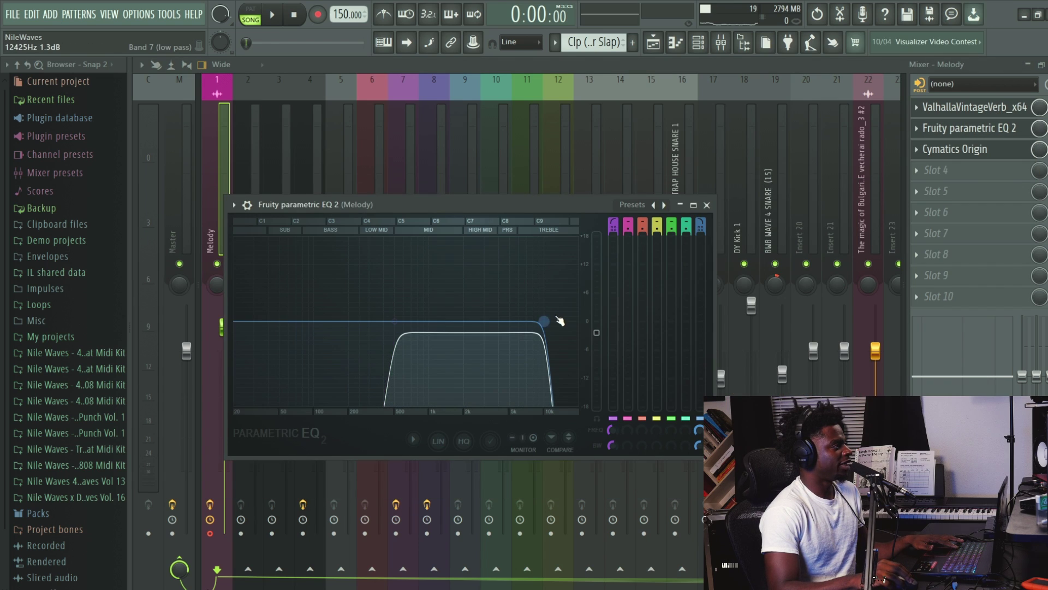
click(955, 149)
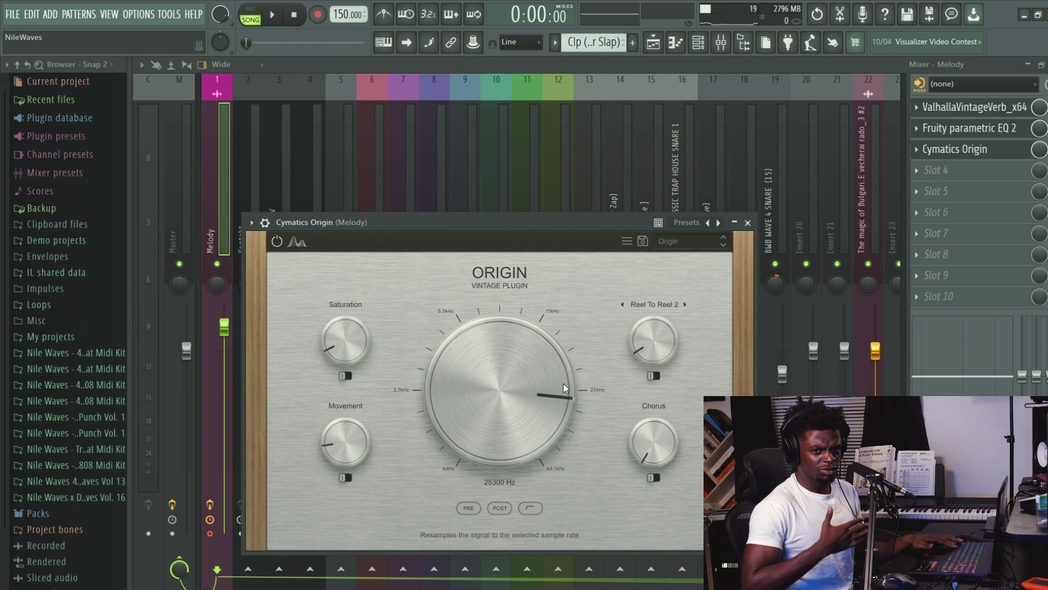
drag(559, 399, 565, 398)
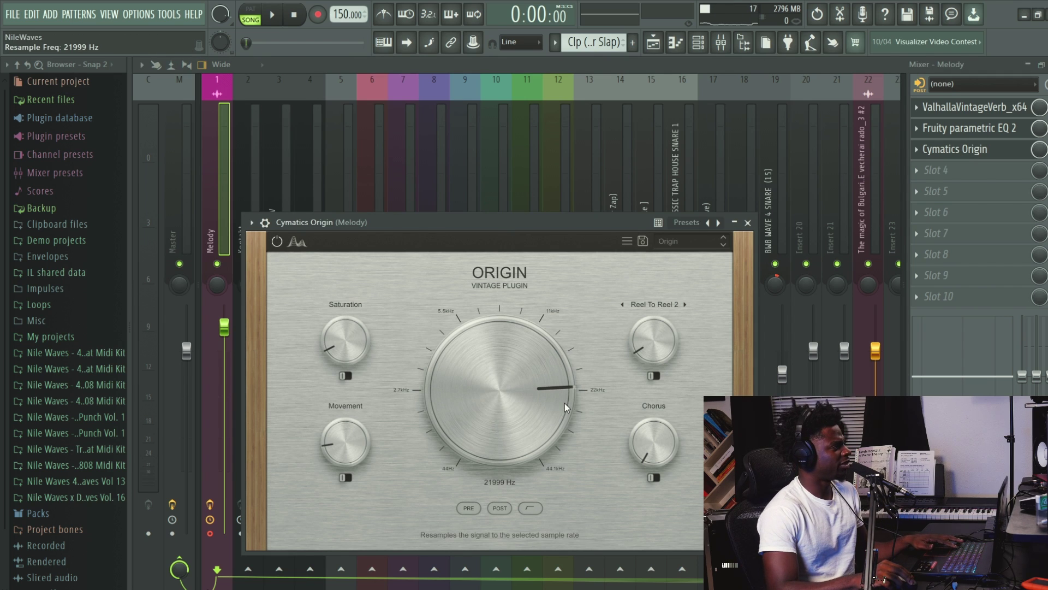
click(748, 222)
Play the two melody clips in the playlist and slightly raise the clip's time-stretching pitch.
click(647, 39)
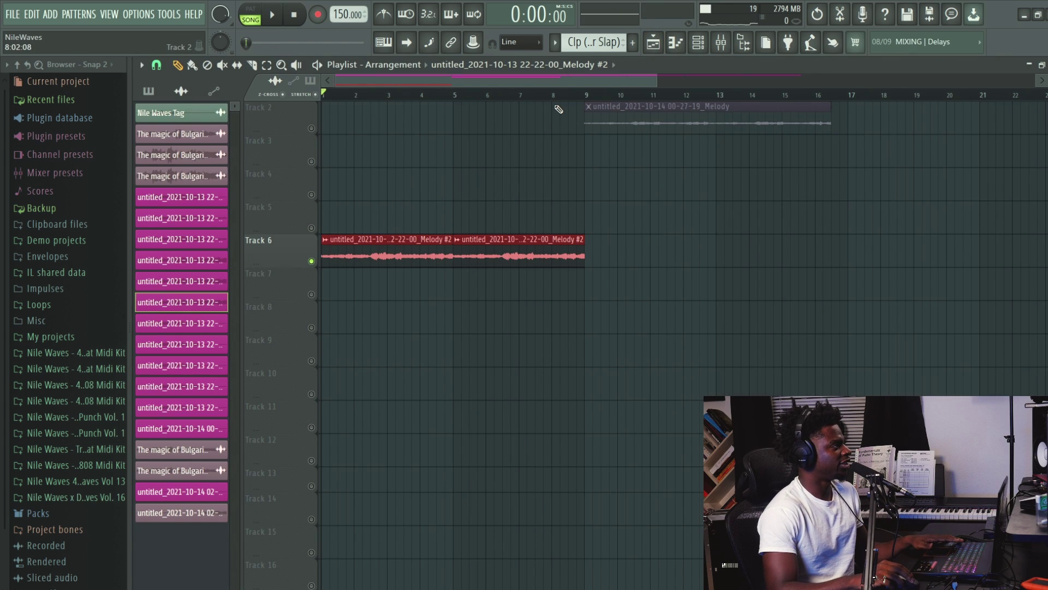
key(space)
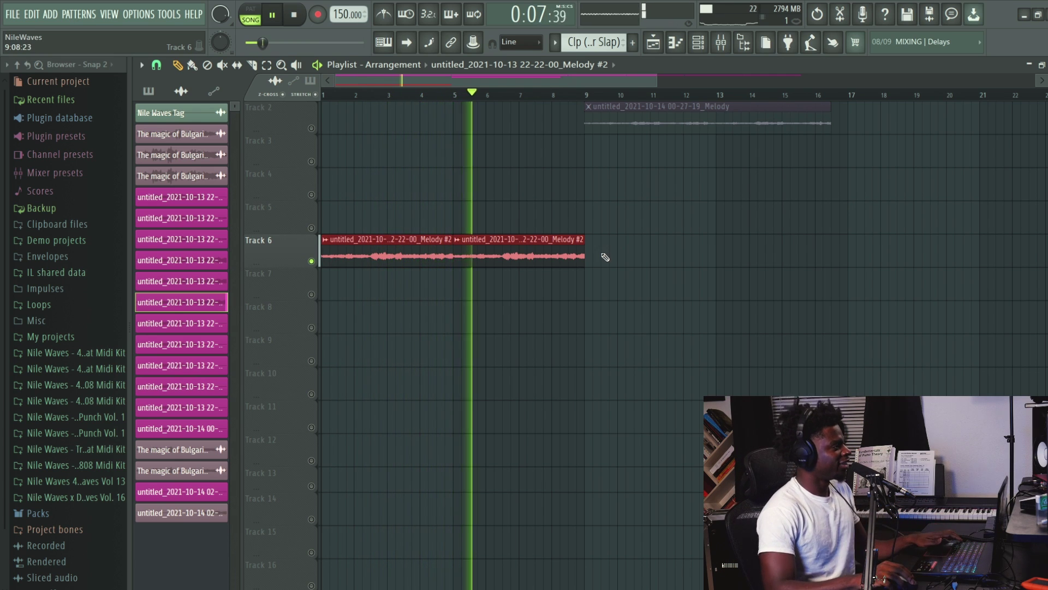
key(space)
double_click(424, 247)
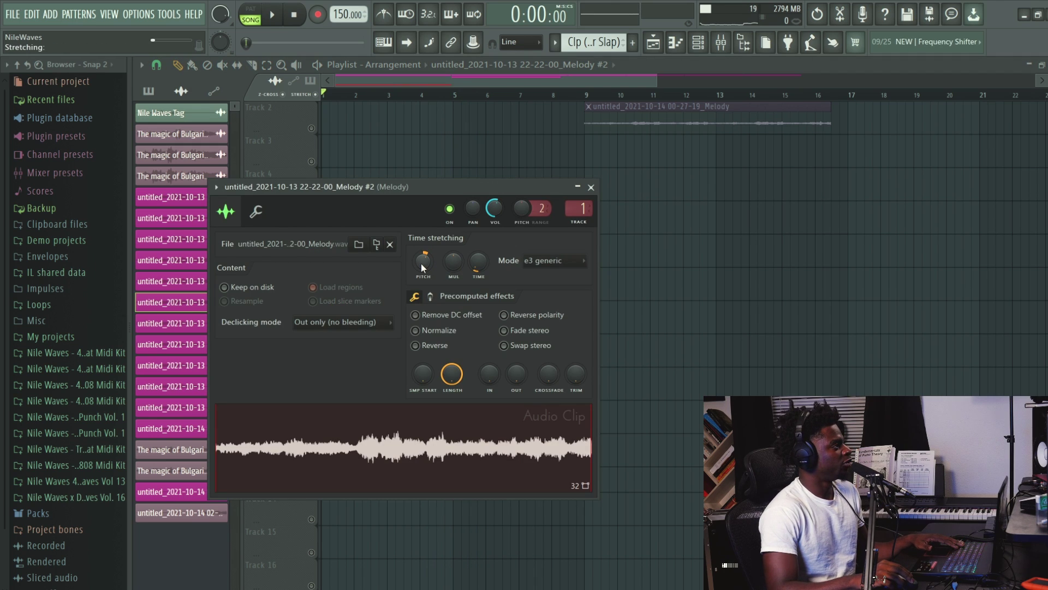
key(Escape)
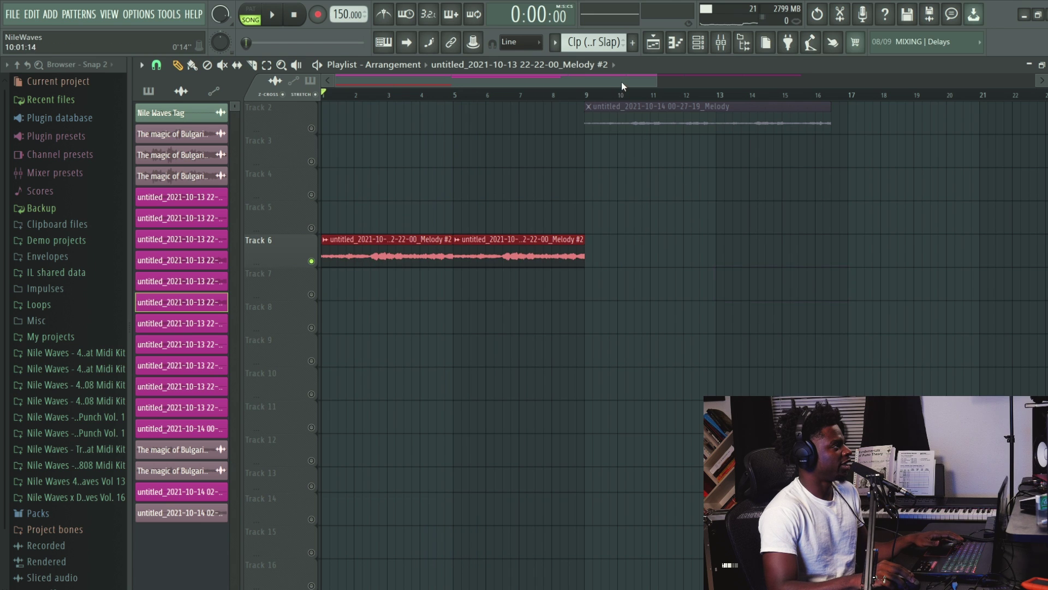
Delete the second melody clip on track 6 and change the playlist snapping to align the first clip's end with bar 5.
drag(365, 80, 405, 99)
right_click(573, 256)
click(166, 64)
click(188, 129)
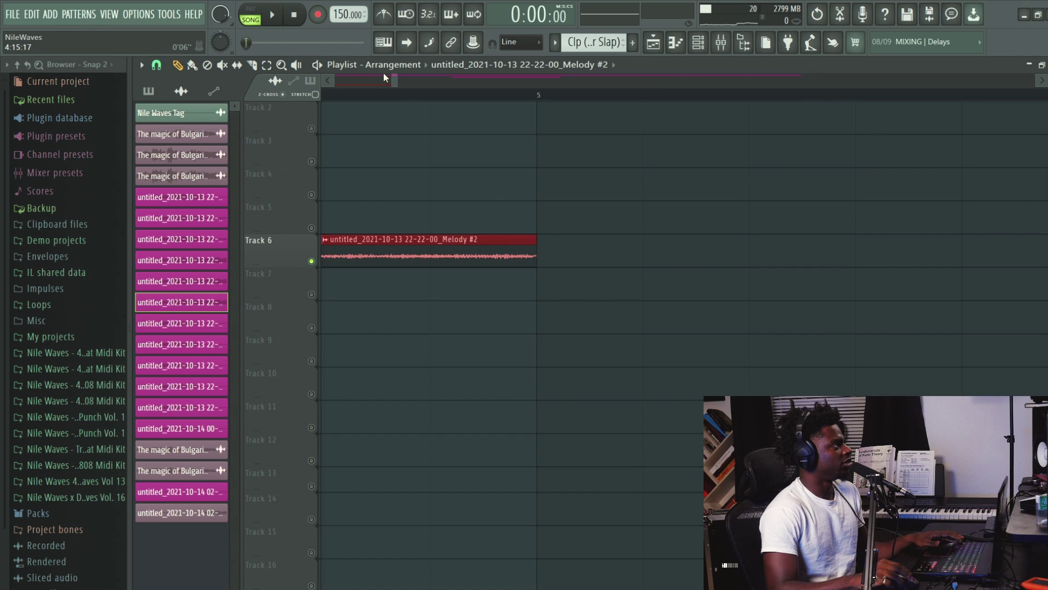
drag(400, 77, 594, 78)
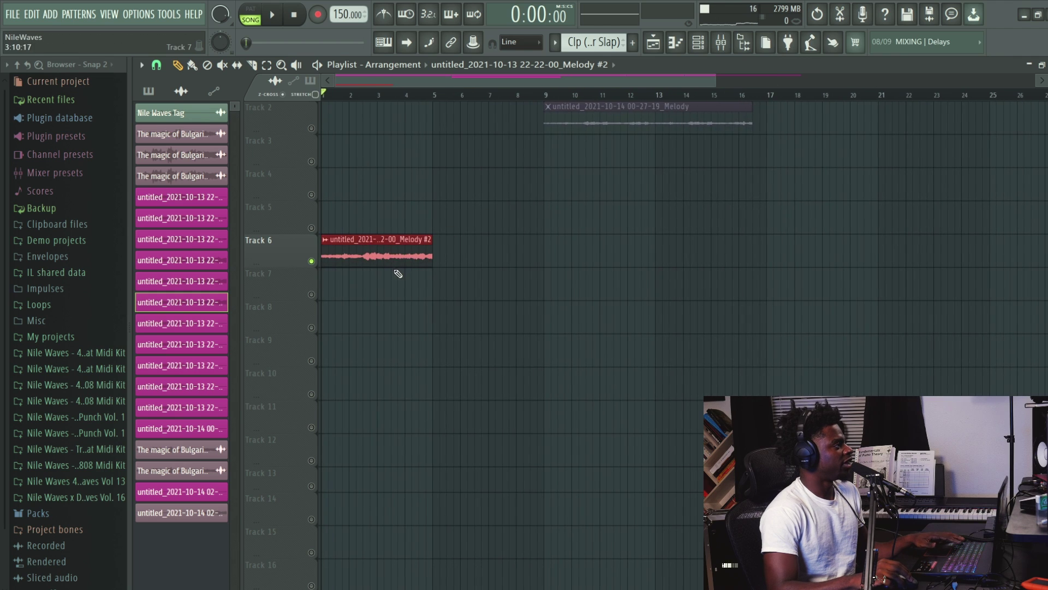
Set the playlist snapping to Line, place a second melody clip at bar 5 on track 6, and play the loop.
click(164, 68)
click(174, 109)
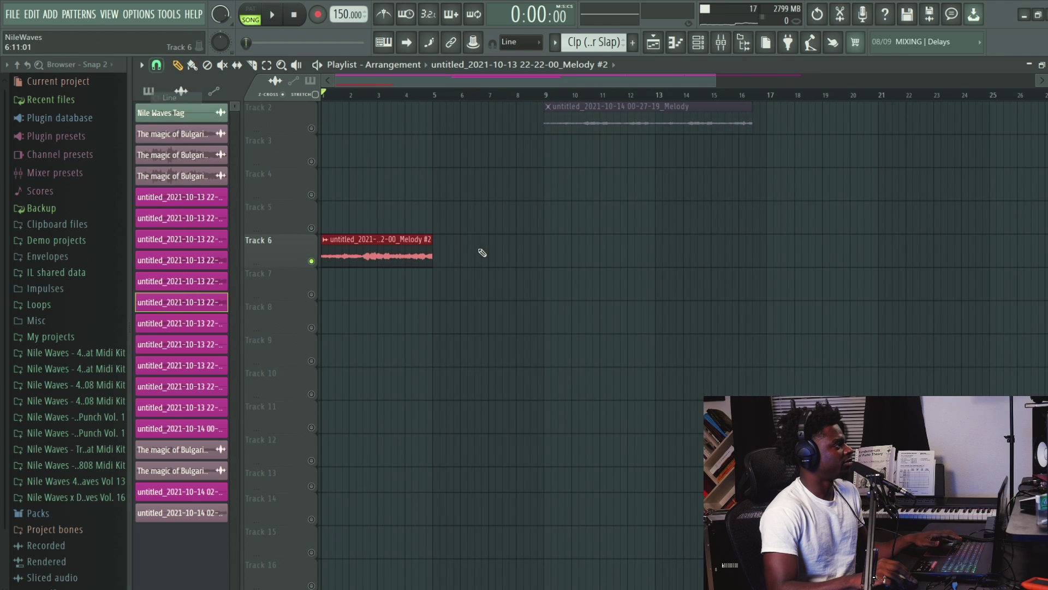
click(475, 243)
key(space)
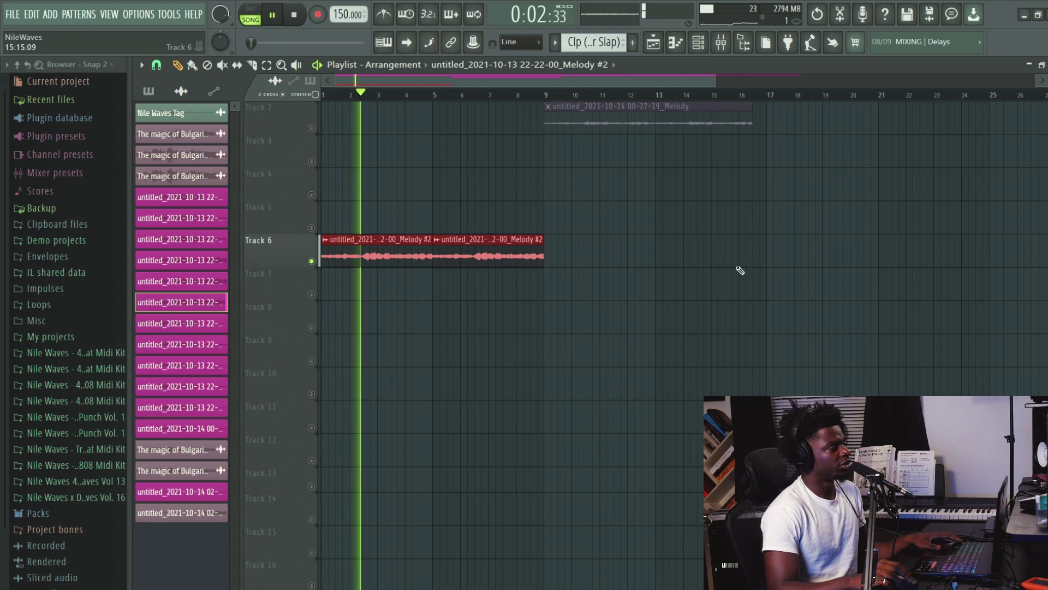
scroll(559, 266, up, 1)
scroll(561, 267, down, 2)
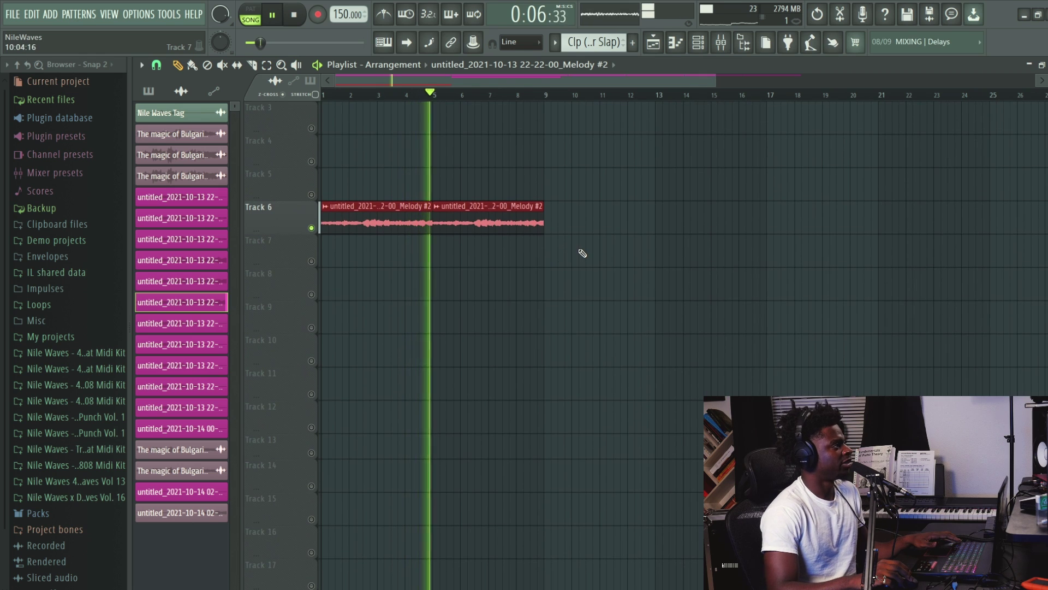
key(space)
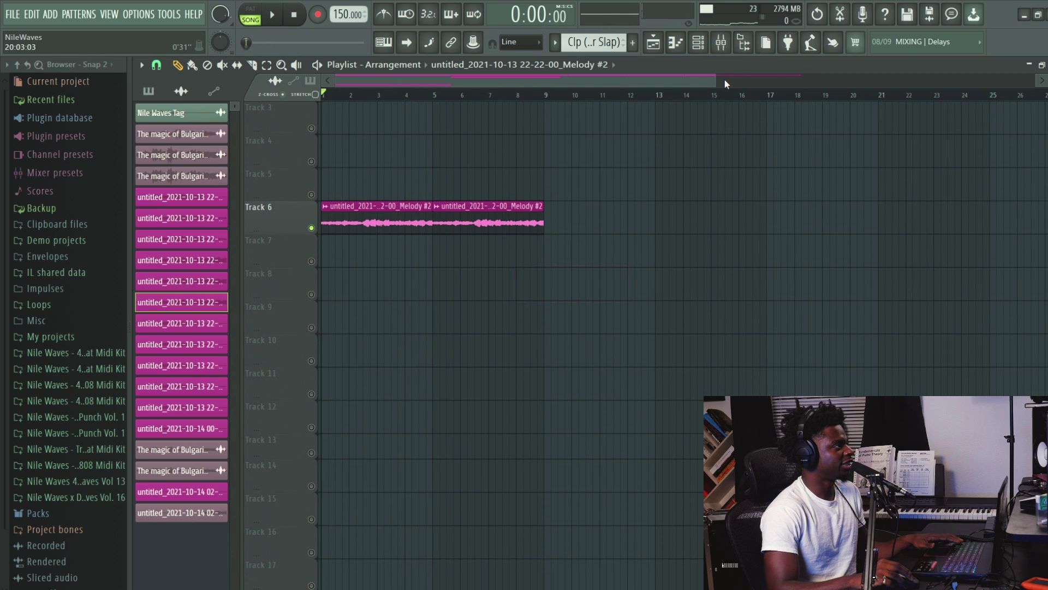
Open the Kontakt channel's Mallet Flux instrument and bring its piano roll to the front.
drag(715, 81, 630, 81)
click(158, 93)
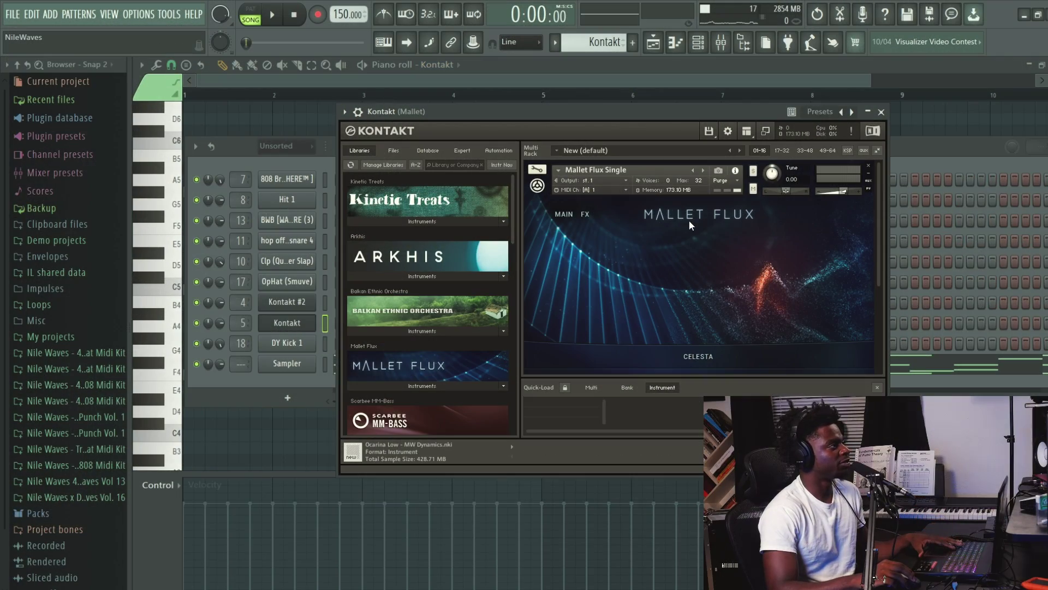
click(640, 78)
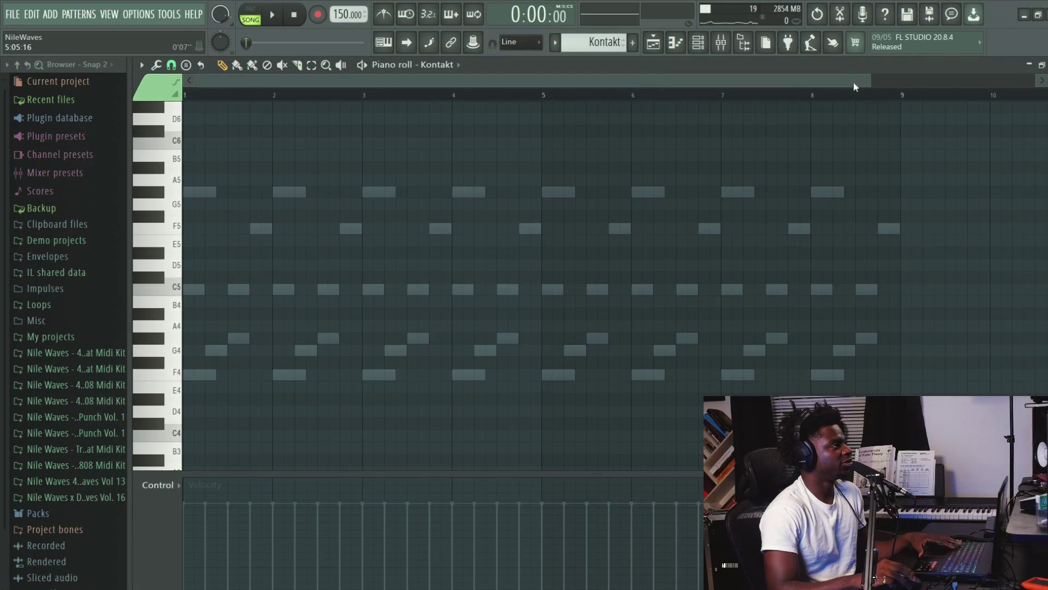
Place a stack of F4, G4, G#4, C5, F5 and G#5 notes at the start of bar 1, and clear it again.
drag(866, 83, 789, 83)
scroll(257, 339, up, 3)
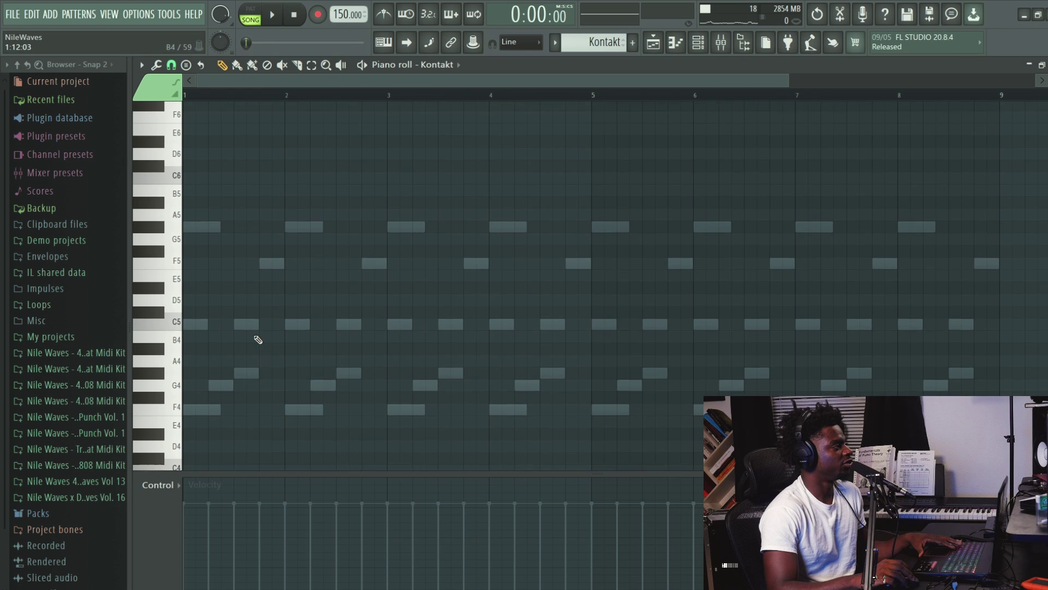
scroll(235, 405, down, 3)
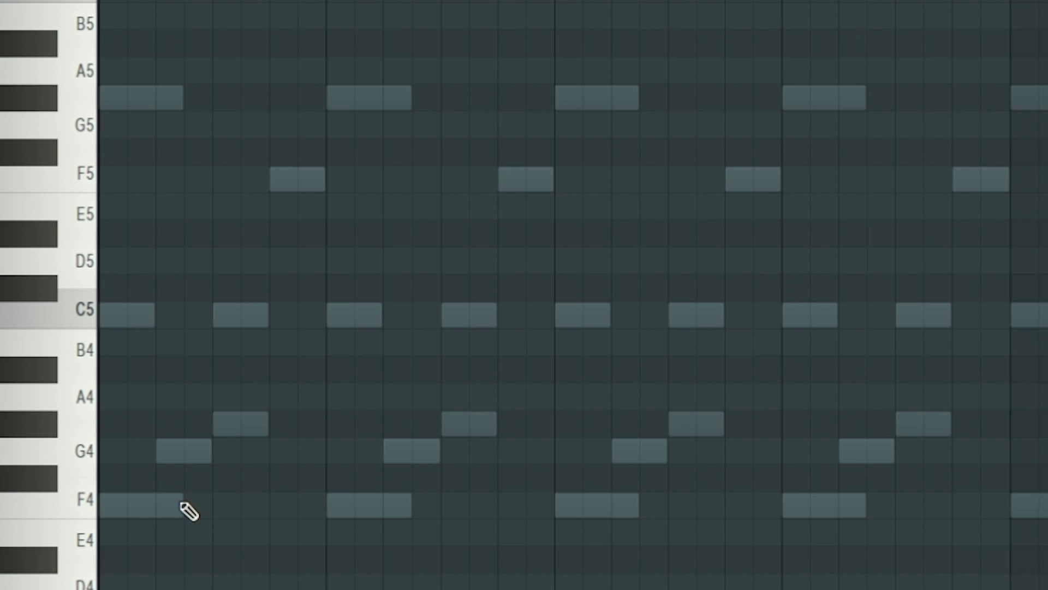
click(224, 375)
click(244, 350)
drag(243, 350, 212, 350)
click(142, 424)
click(131, 316)
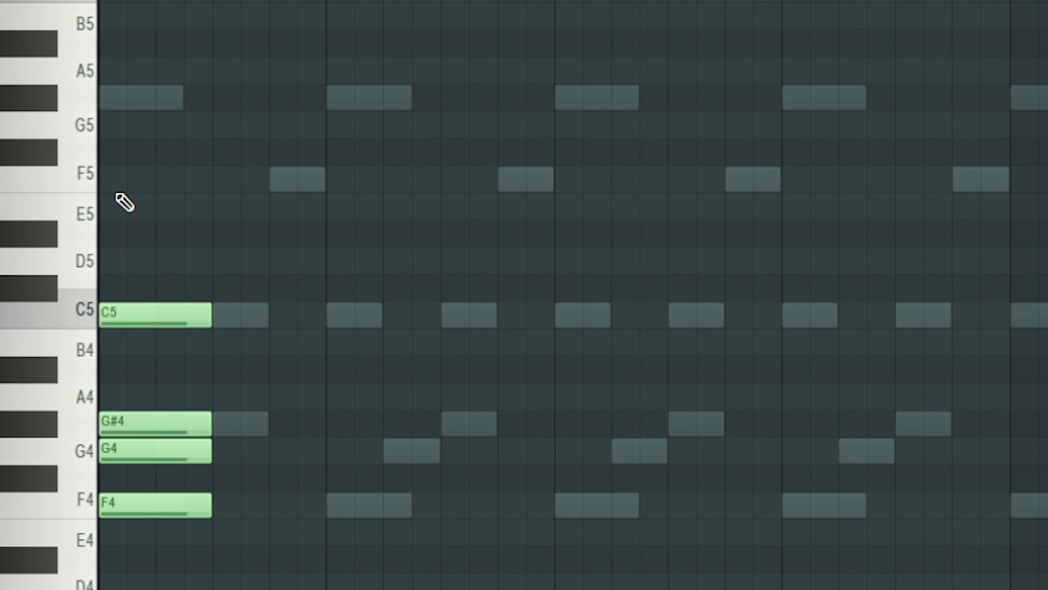
click(125, 179)
click(164, 70)
click(158, 97)
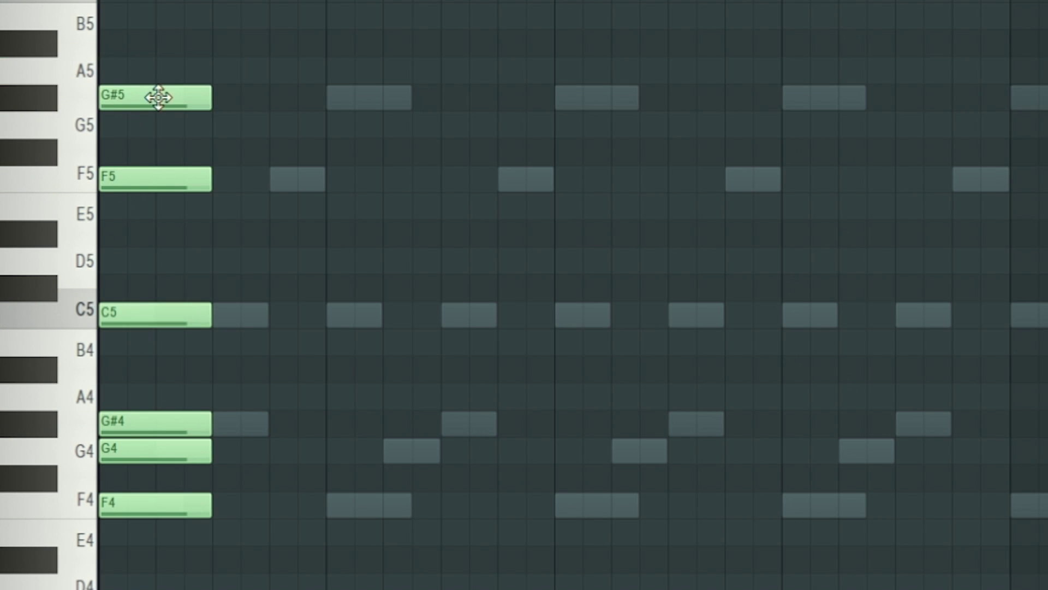
right_click(156, 96)
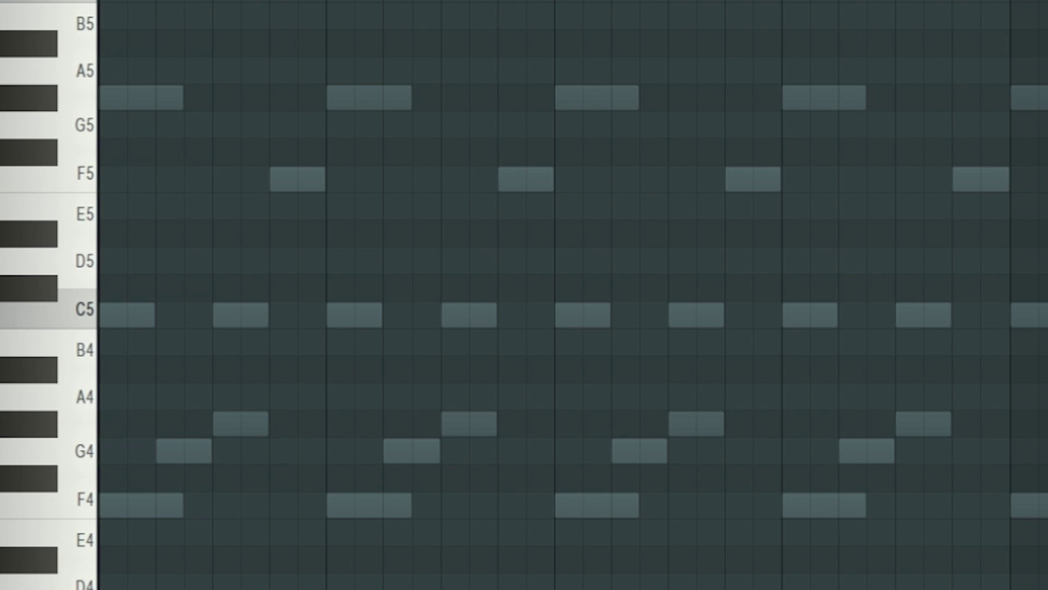
Write quarter notes in bar 1 with F4 and C5 on beat 1, G4 on beat 2 and G#4 on beat 3, and start playback.
scroll(221, 497, down, 3)
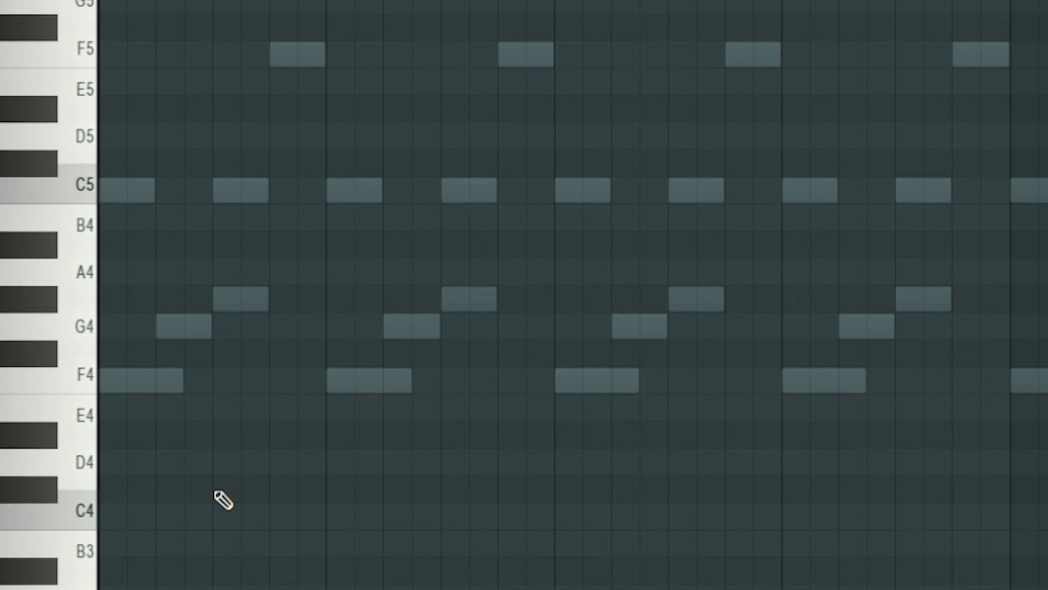
scroll(183, 522, up, 3)
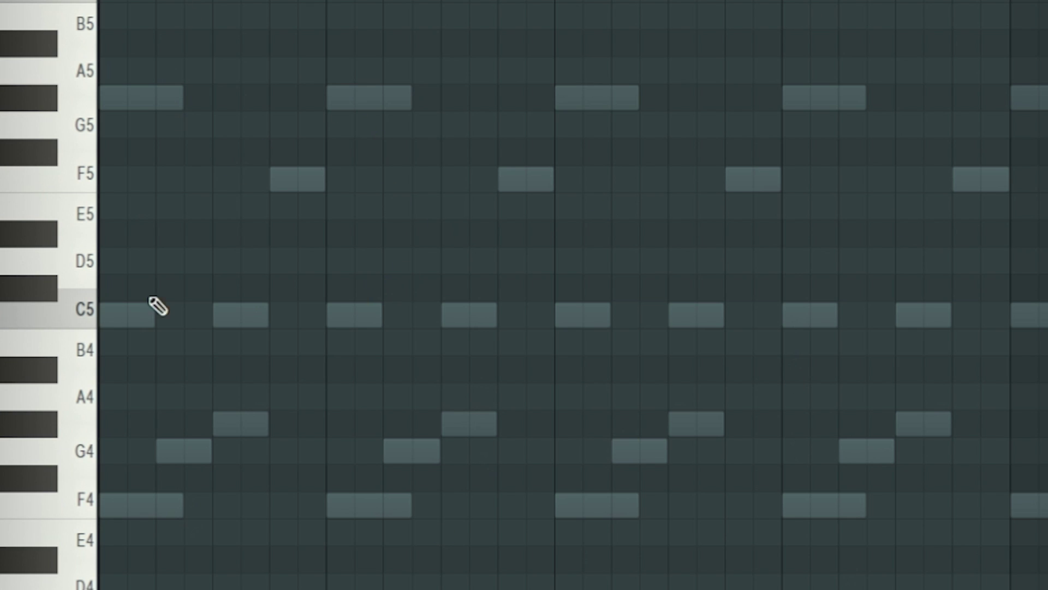
drag(184, 503, 212, 505)
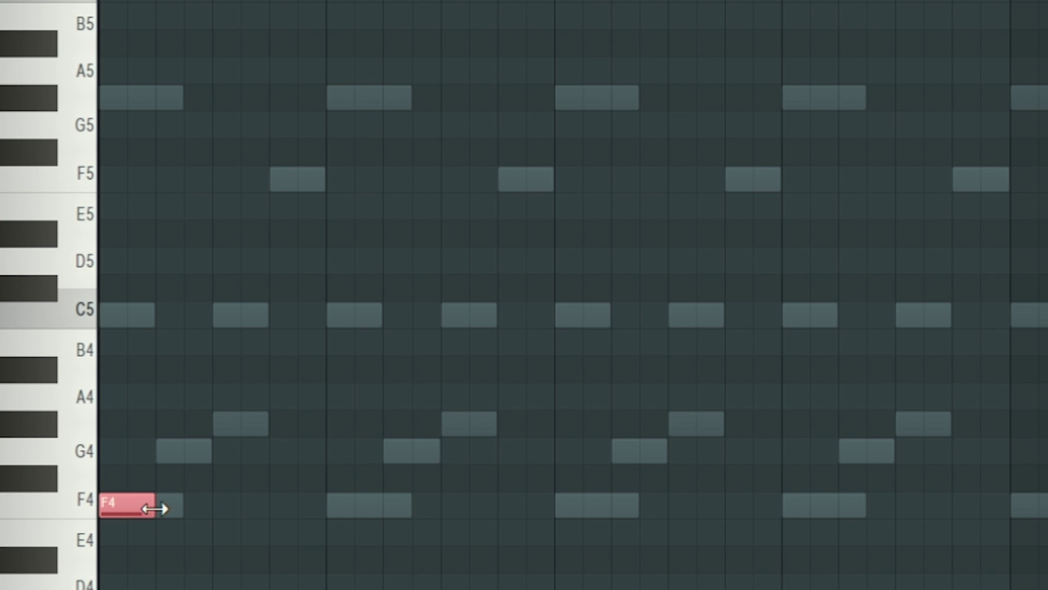
click(163, 449)
drag(222, 430, 214, 427)
click(109, 320)
key(space)
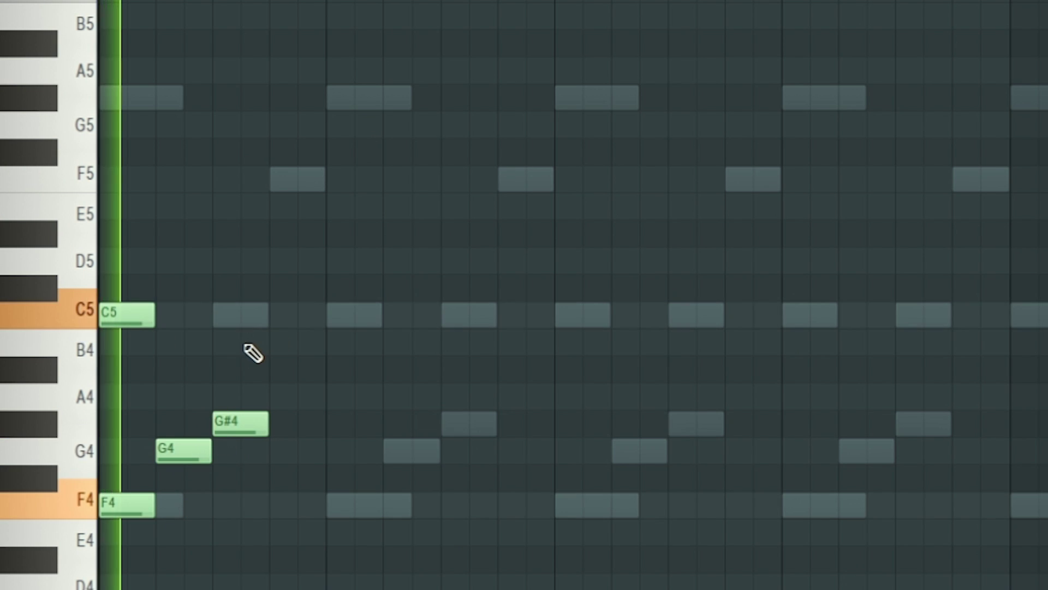
Add quarter notes to bar 1 with C5 on beat 3, F5 on beat 4 and G#5 on beat 1.
click(232, 320)
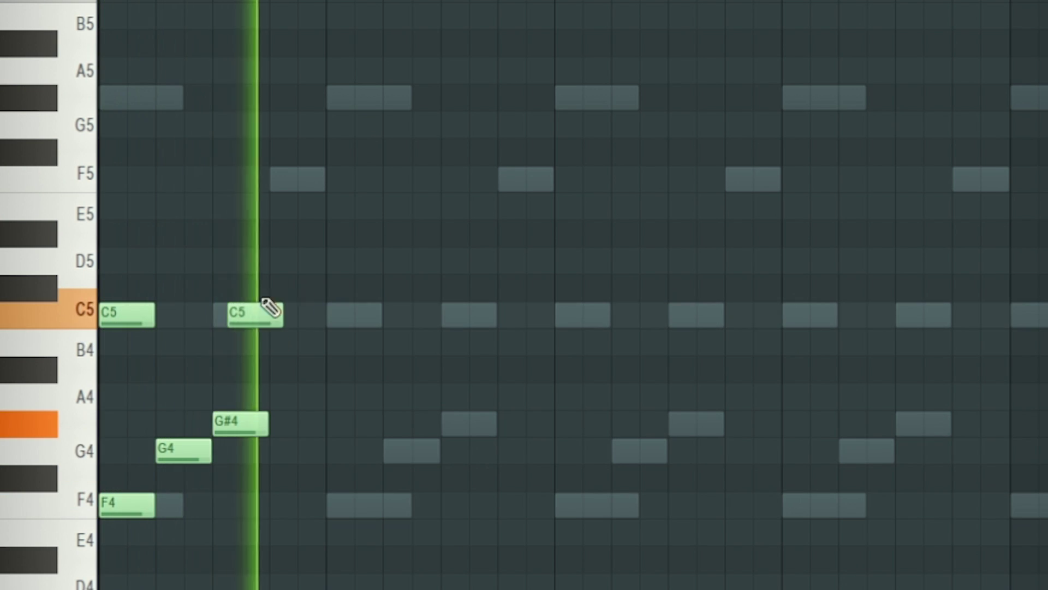
click(278, 180)
click(139, 101)
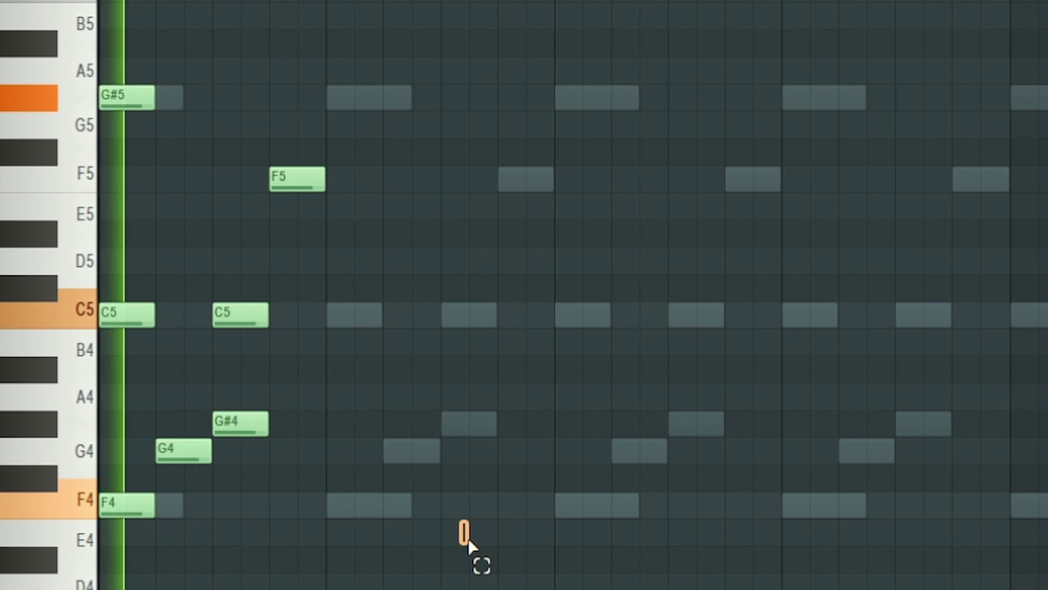
Select all notes in bar 1 and duplicate them through bar 5, and stop playback.
key(ctrl+a)
key(ctrl+b)
key(ctrl+b)
key(ctrl+b)
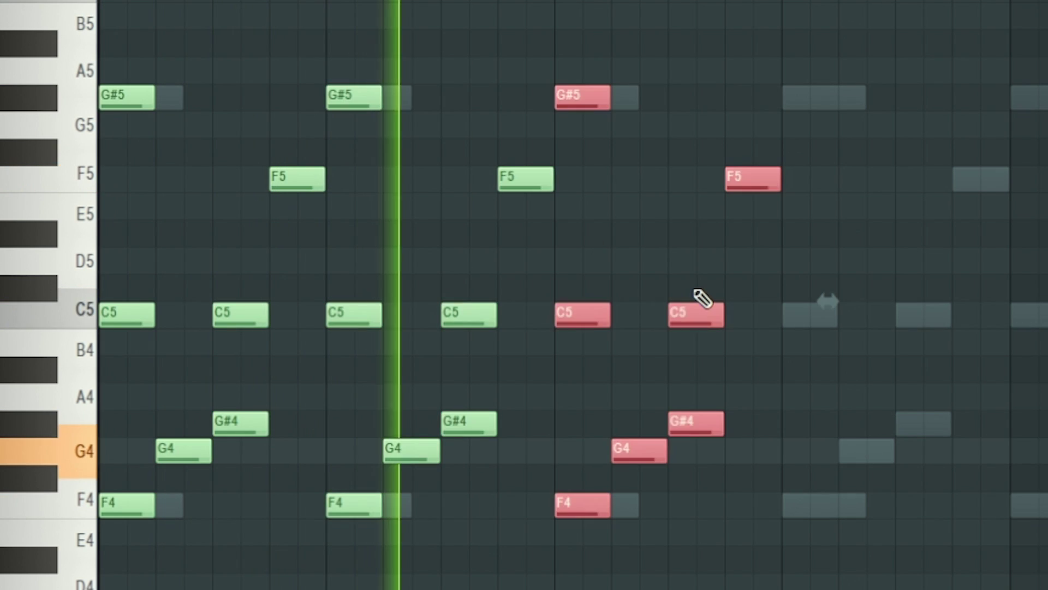
key(ctrl+b)
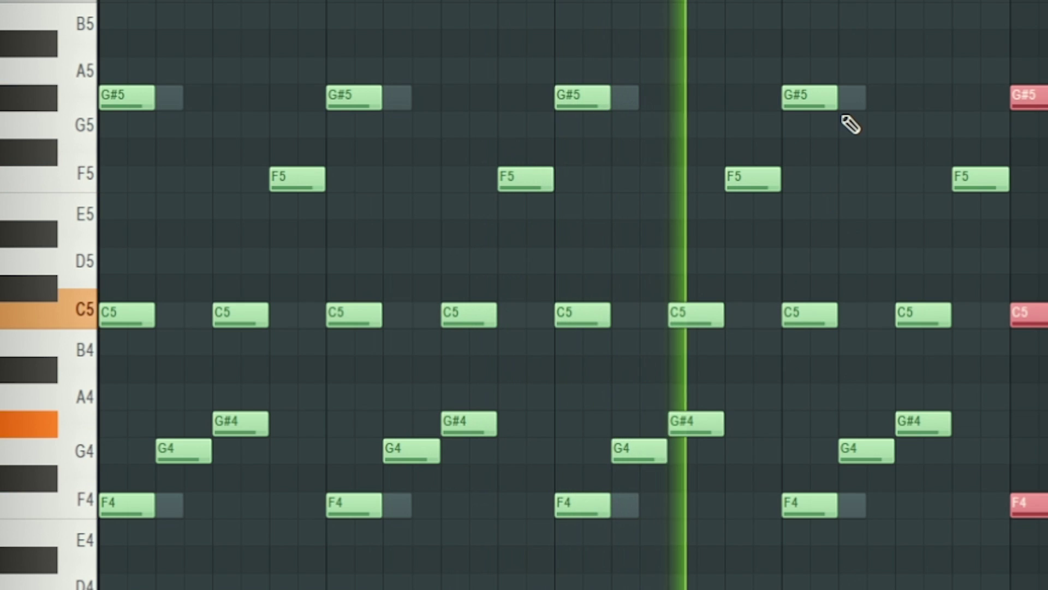
key(space)
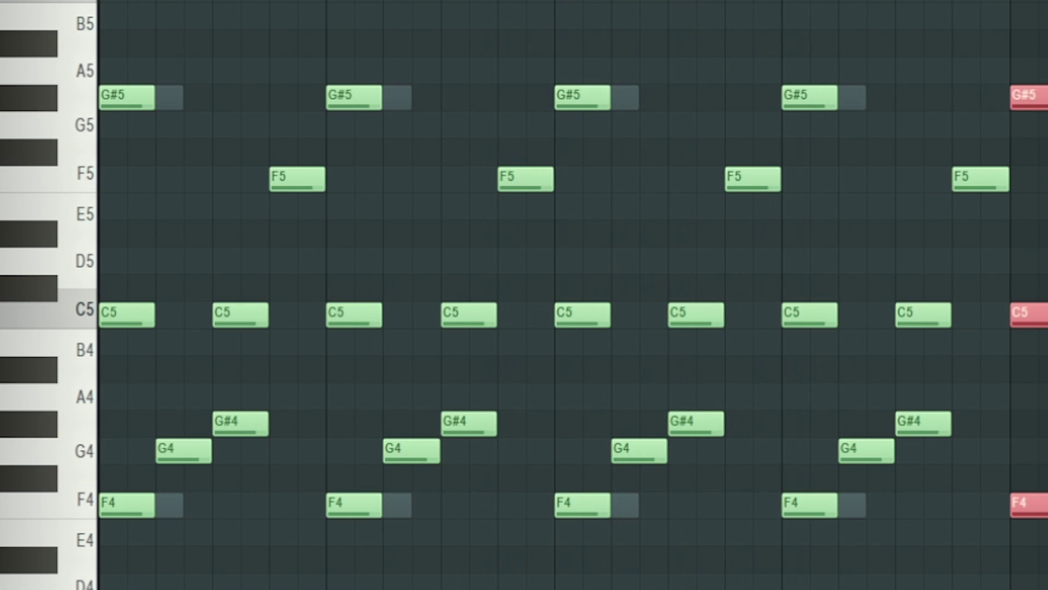
Play the melody and raise the G4 note in bar 4 by one octave to G5.
key(space)
key(space)
click(866, 445)
key(space)
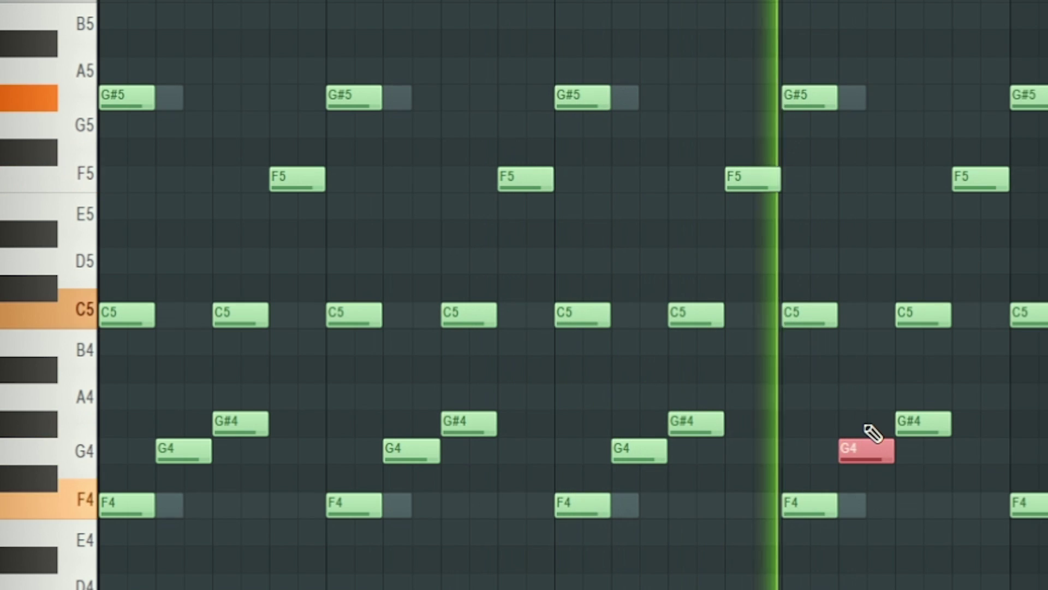
key(ctrl+Up)
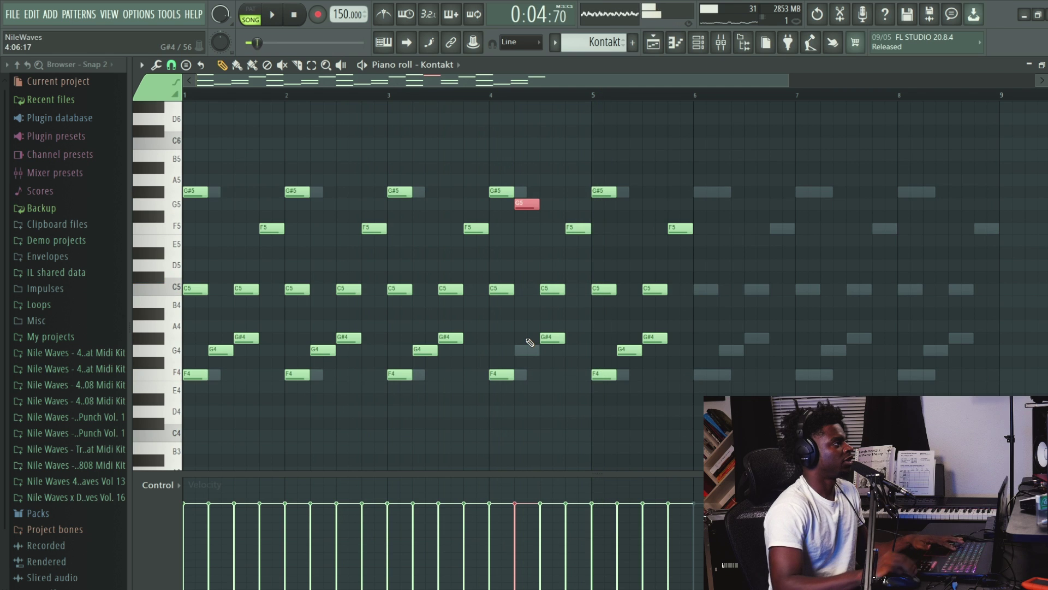
Replace the bar 5 notes by duplicating the four-bar melody into bars 5 to 8, and play it back.
drag(770, 391, 593, 139)
key(Delete)
key(ctrl+a)
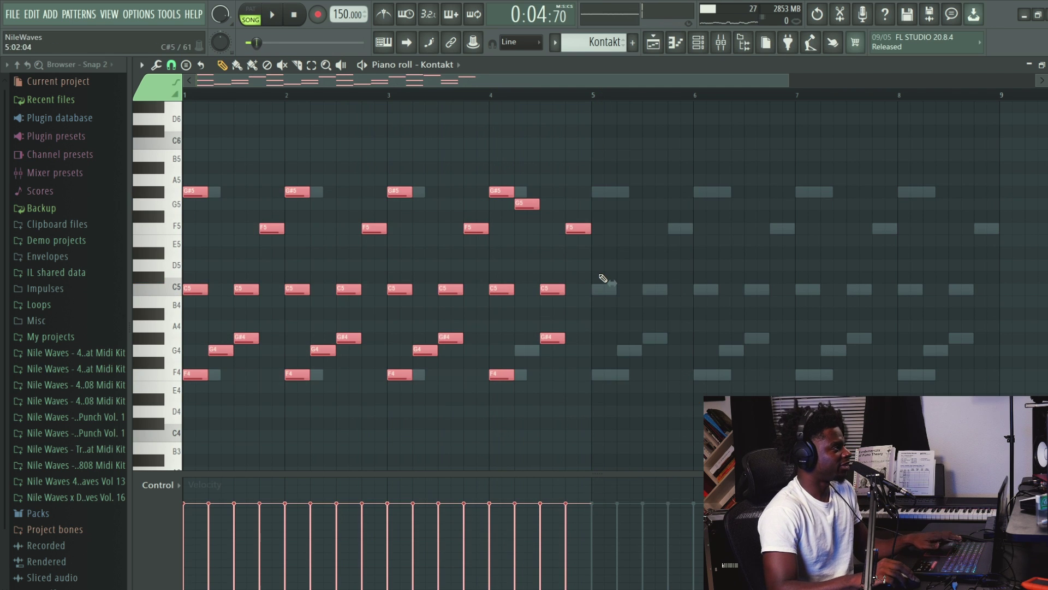
key(ctrl+b)
key(space)
key(ctrl+d)
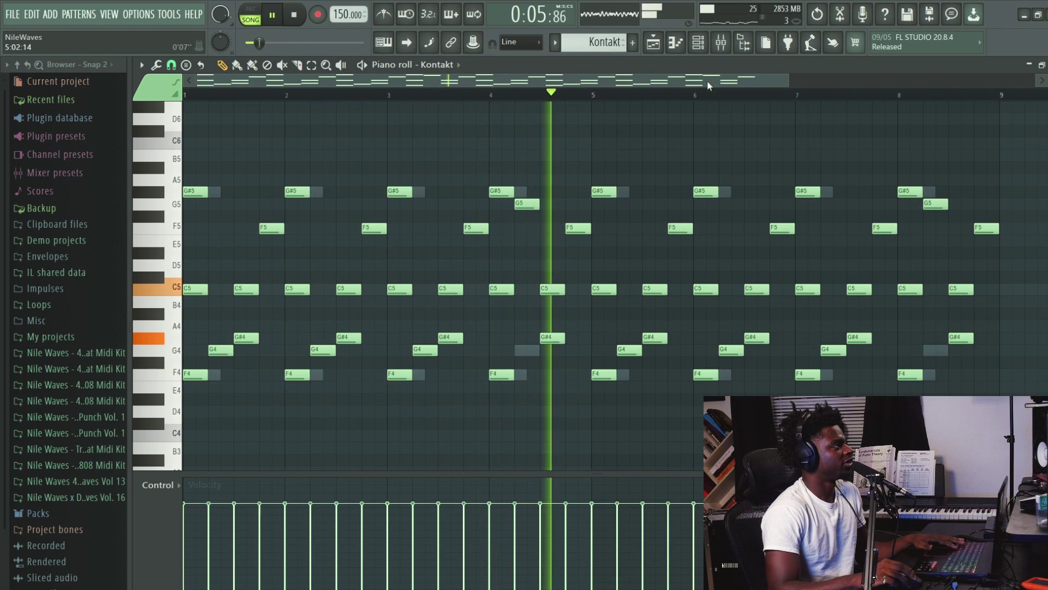
drag(784, 79, 934, 80)
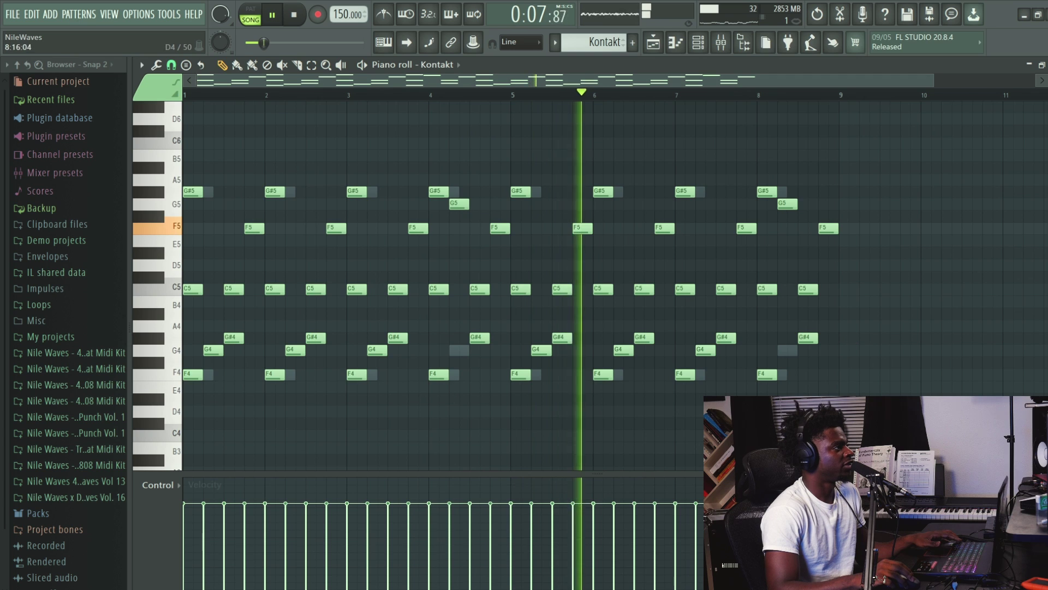
key(ctrl+a)
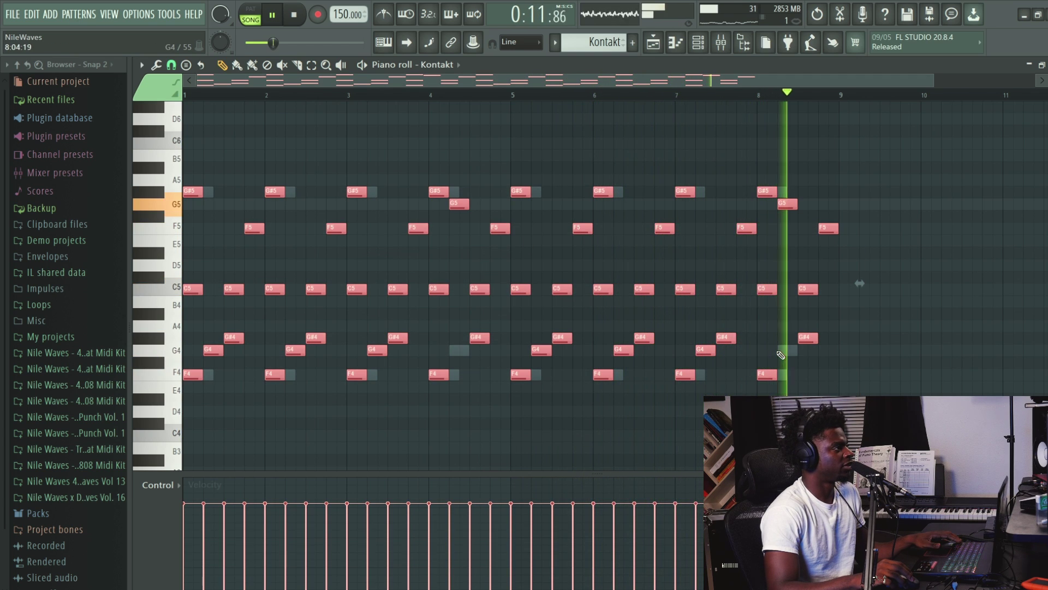
key(space)
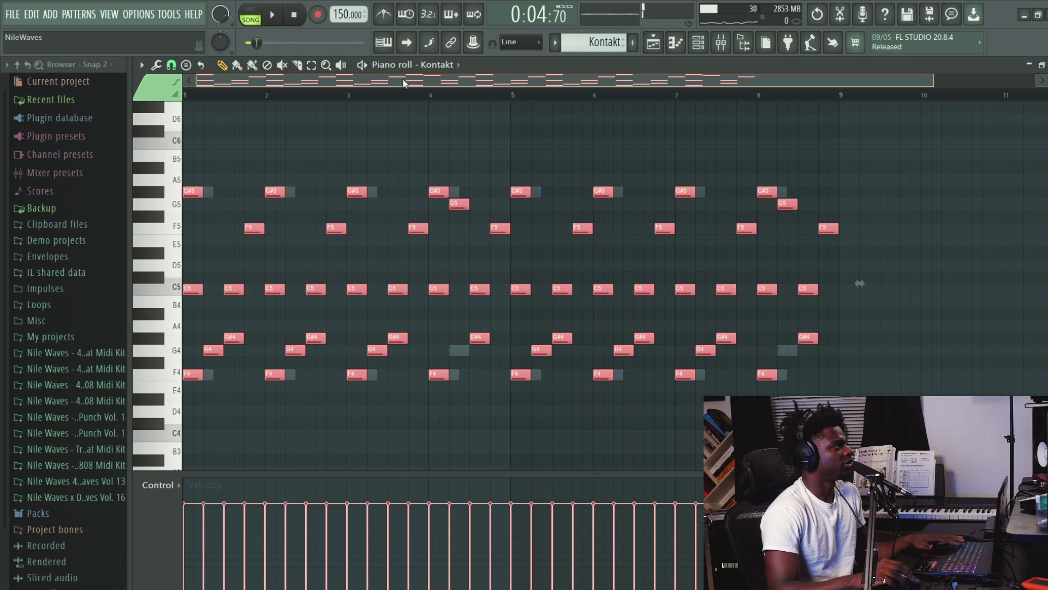
Inspect the ValhallaVintageVerb reverb settings on the Mallet mixer track while playing the melody.
click(722, 49)
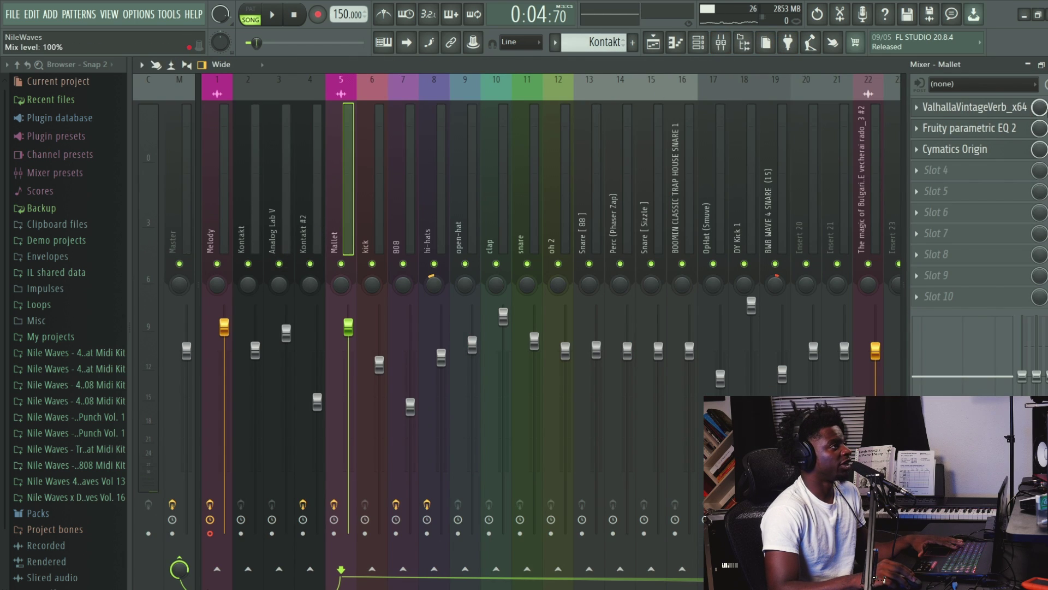
click(986, 109)
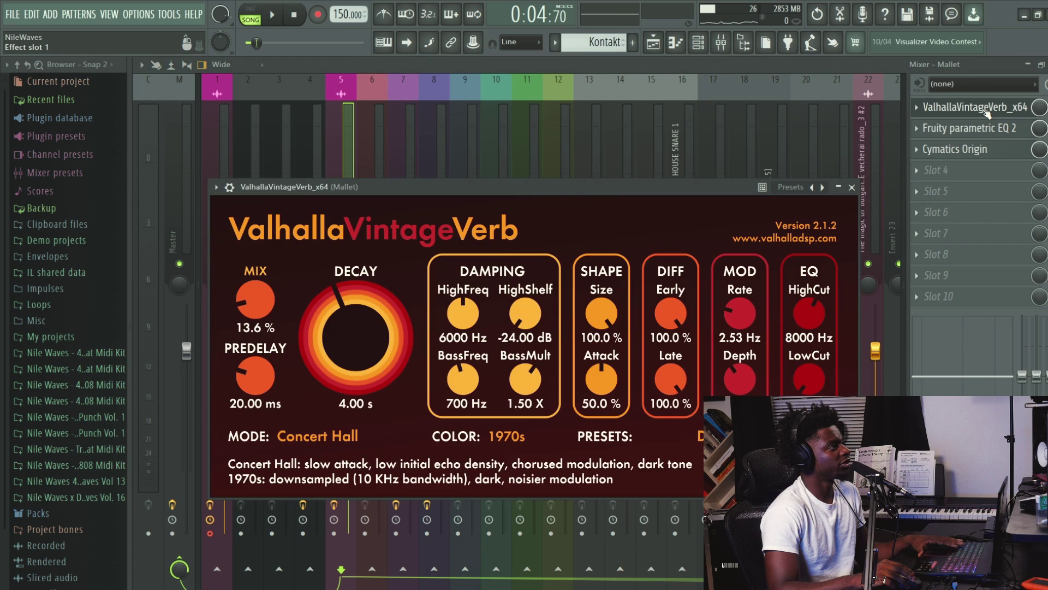
key(space)
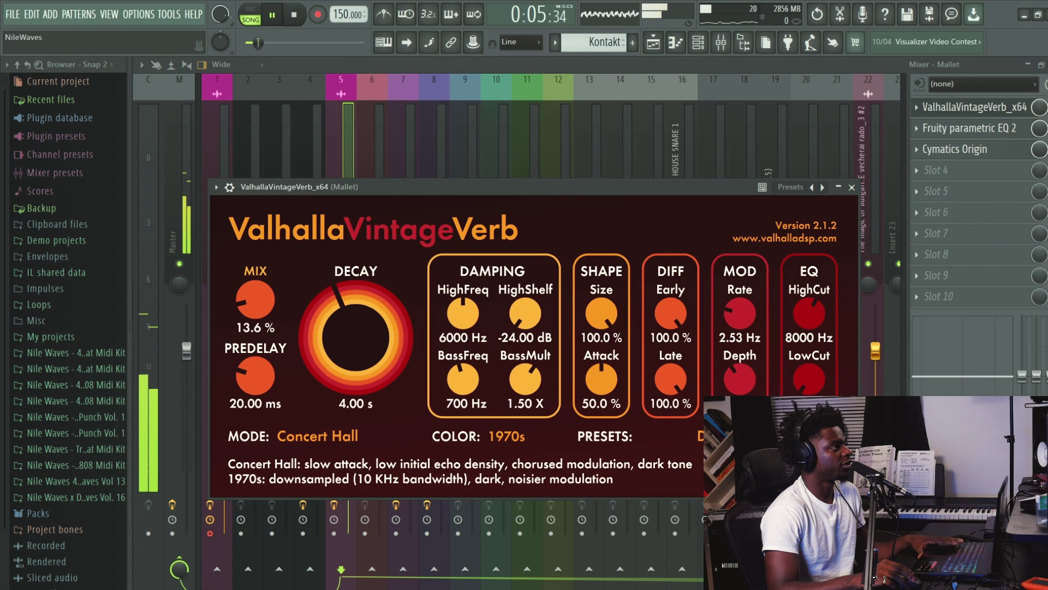
key(space)
click(986, 107)
Move the low-cut band slightly lower in the Mallet track's Fruity parametric EQ 2 while the melody plays.
click(944, 129)
click(945, 130)
click(944, 130)
key(space)
drag(395, 321, 387, 321)
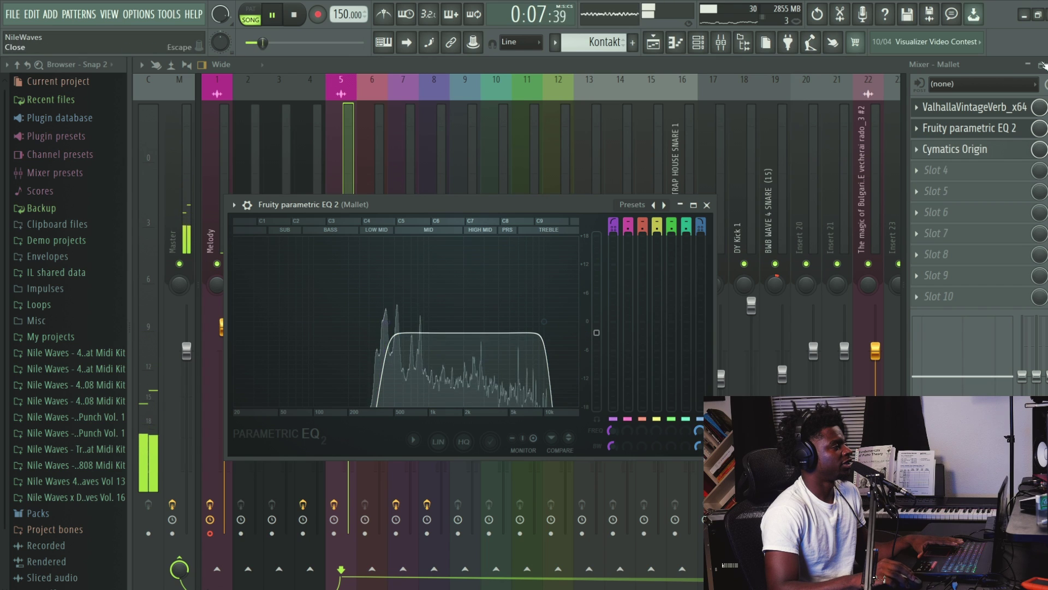
key(space)
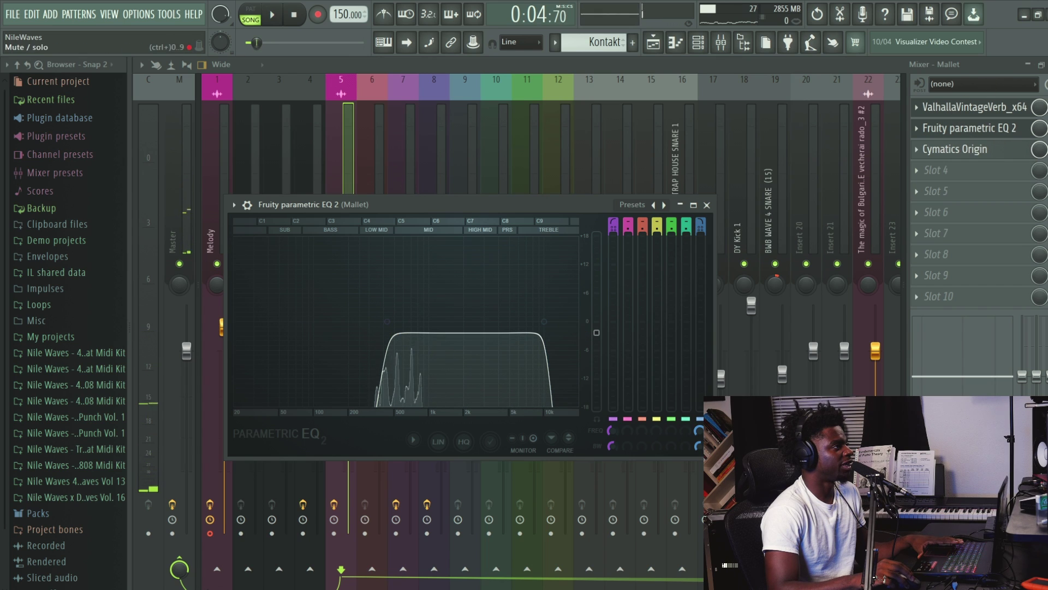
key(Escape)
Set the resample frequency to 20591 Hz in the Mallet track's Cymatics Origin and listen to the effect.
click(1020, 150)
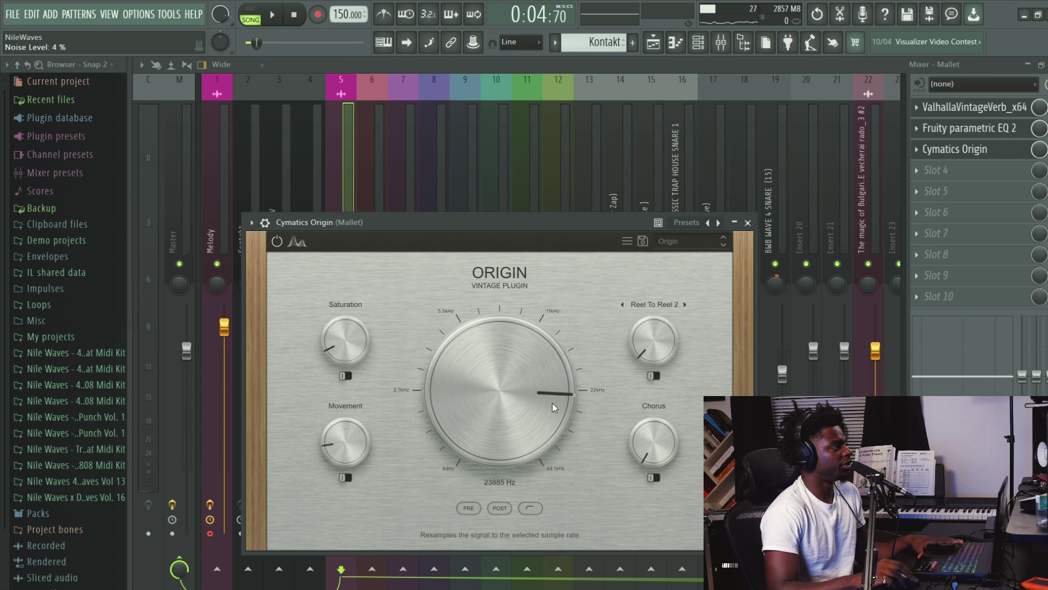
drag(552, 402, 553, 405)
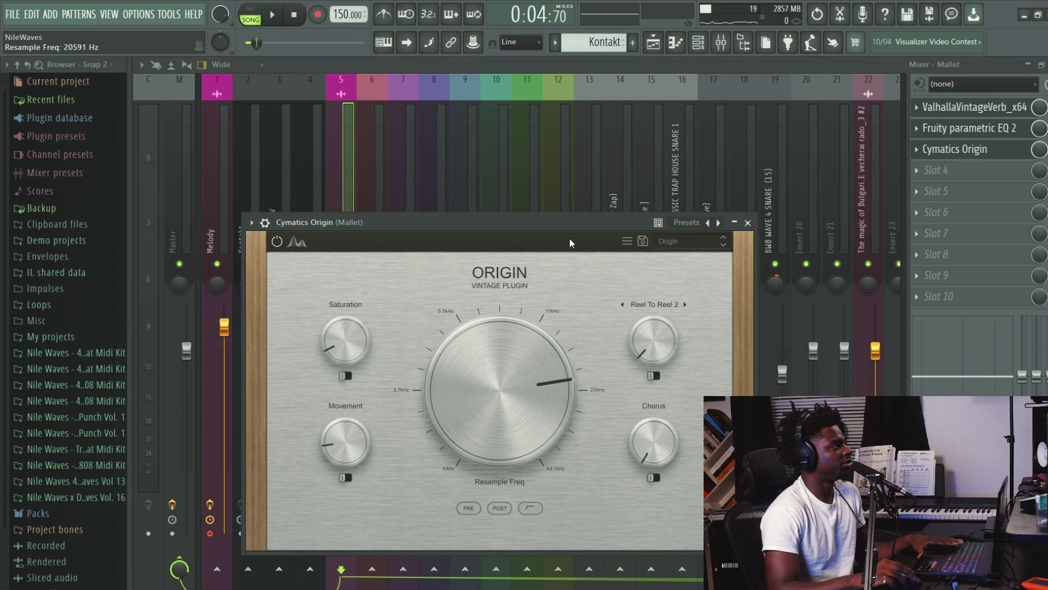
drag(569, 224, 578, 225)
key(space)
mouse_move(542, 388)
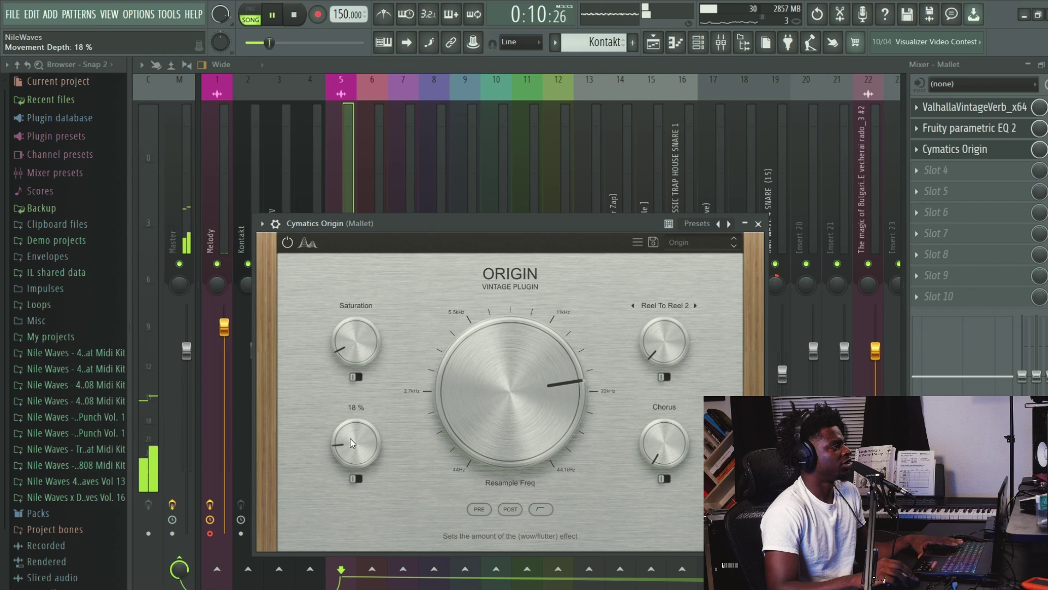
key(Escape)
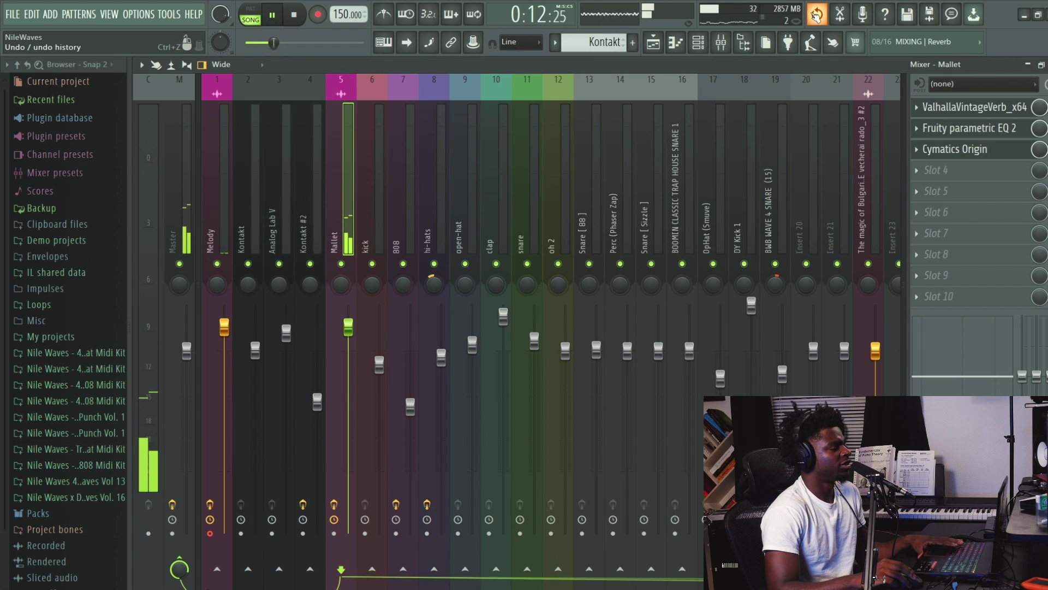
Unmute track 6 in the playlist and play the vocal melody clips together with the Kontakt pattern.
click(653, 46)
drag(647, 315, 578, 241)
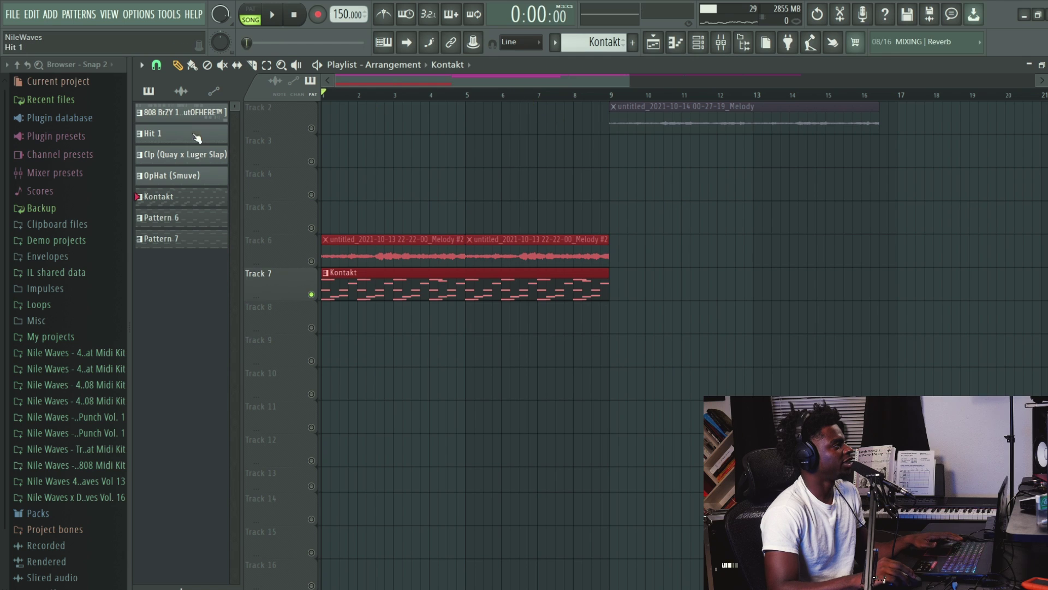
click(311, 261)
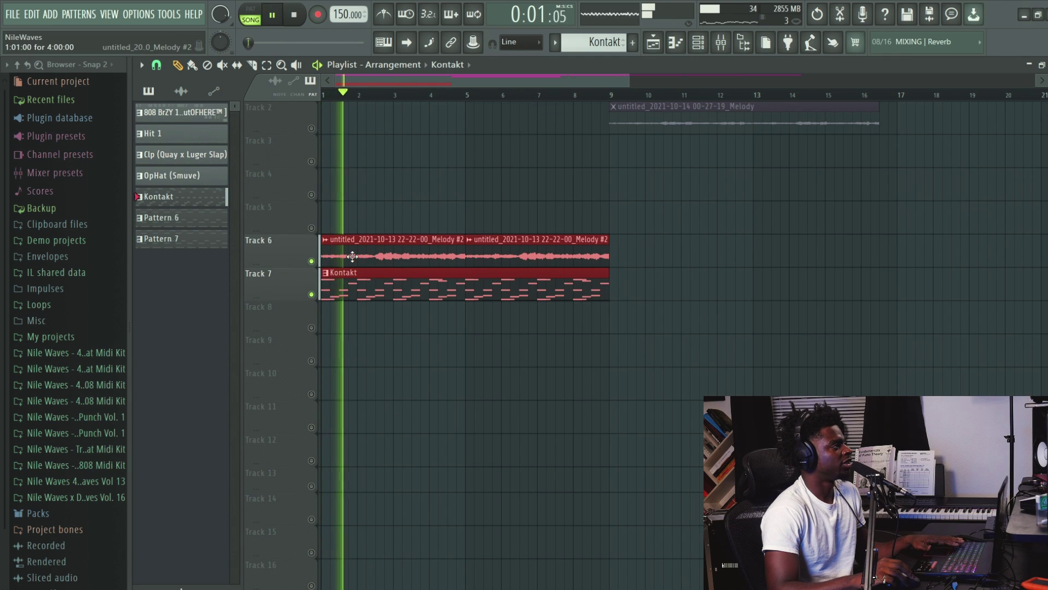
drag(620, 300, 519, 315)
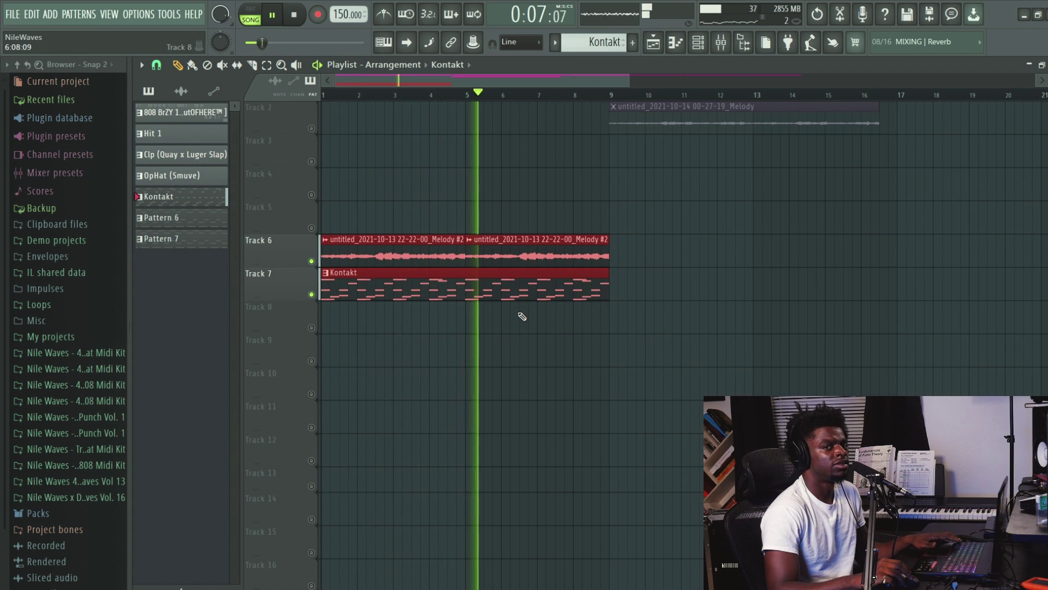
Lower the Mallet mixer track's volume to 104%, and open the Analog Lab V channel's piano roll with playback stopped.
click(720, 42)
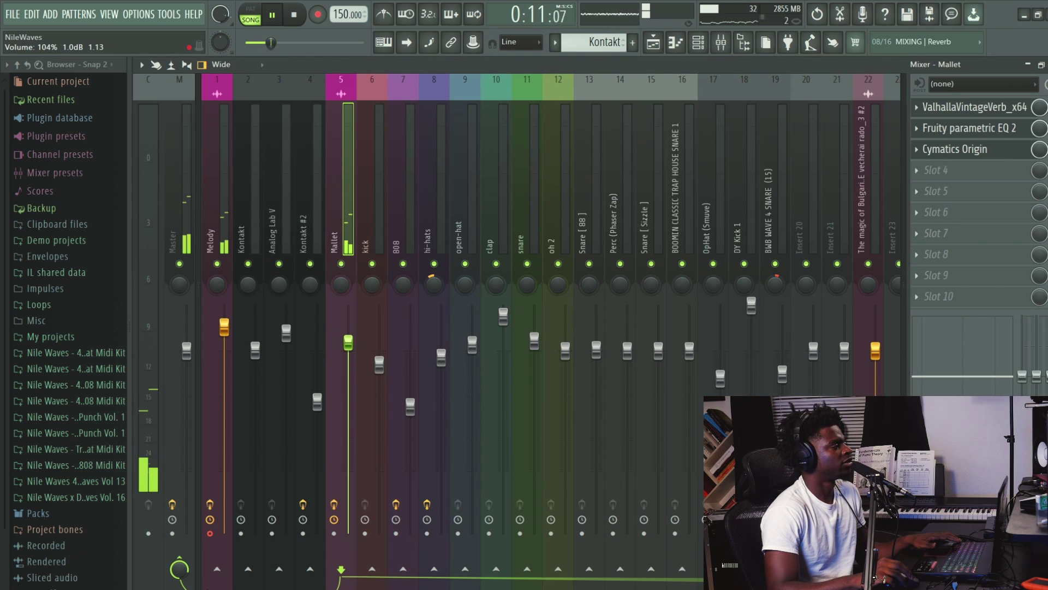
click(697, 44)
key(space)
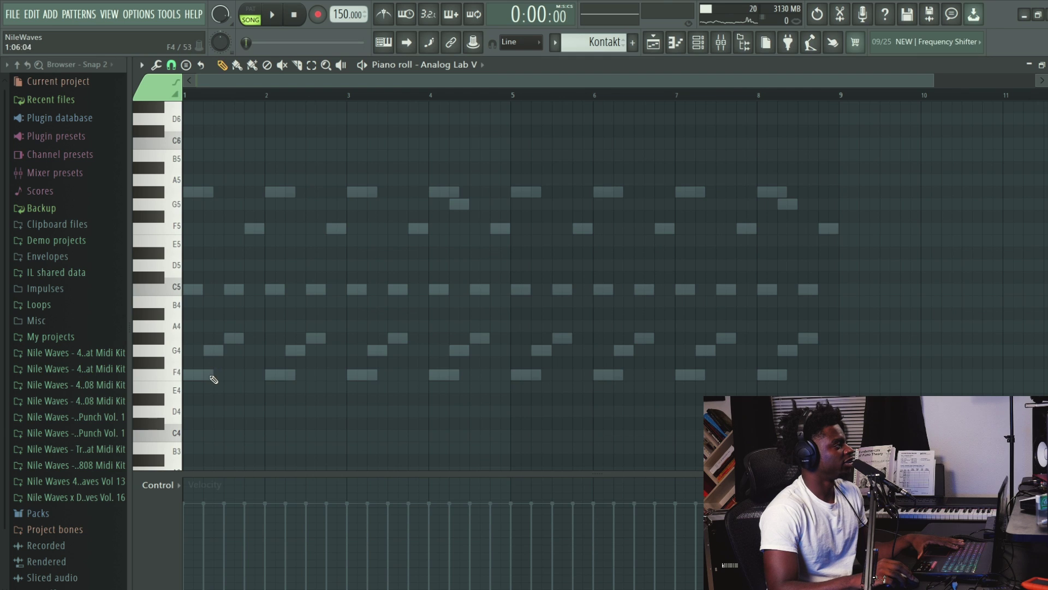
Draw a four-bar F4 note from bar 1 for Analog Lab V and duplicate it across bars 5 to 8.
mouse_move(188, 373)
mouse_down()
mouse_move(393, 374)
mouse_move(185, 376)
mouse_up()
drag(346, 375, 511, 390)
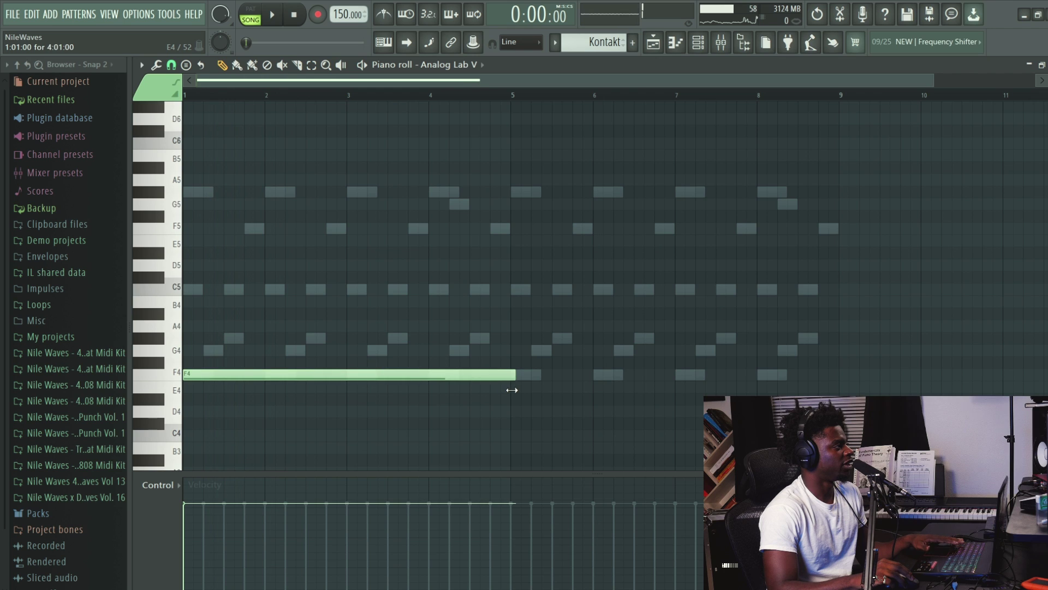
key(space)
key(ctrl+a)
key(ctrl+b)
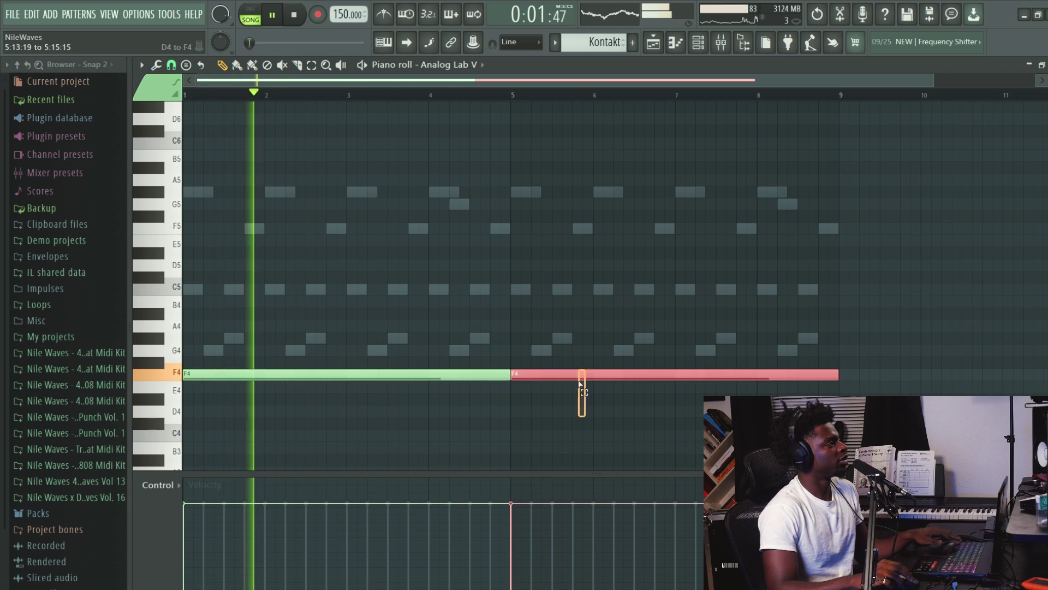
Shorten the second F4 note to end at bar 7 and add a one-bar C#4 note from bar 7.
drag(838, 375, 674, 377)
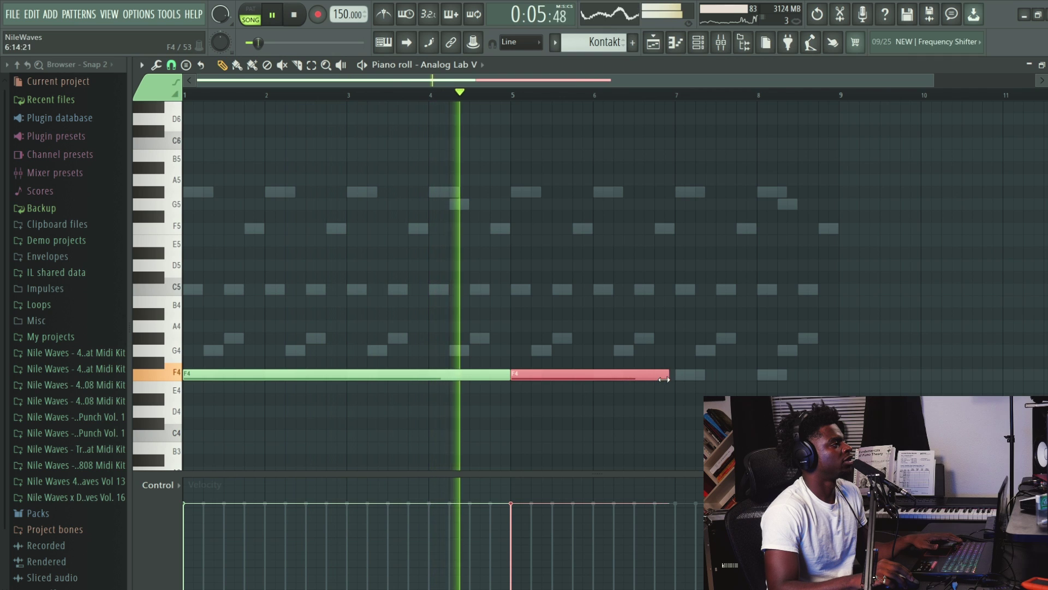
scroll(702, 407, down, 2)
click(689, 374)
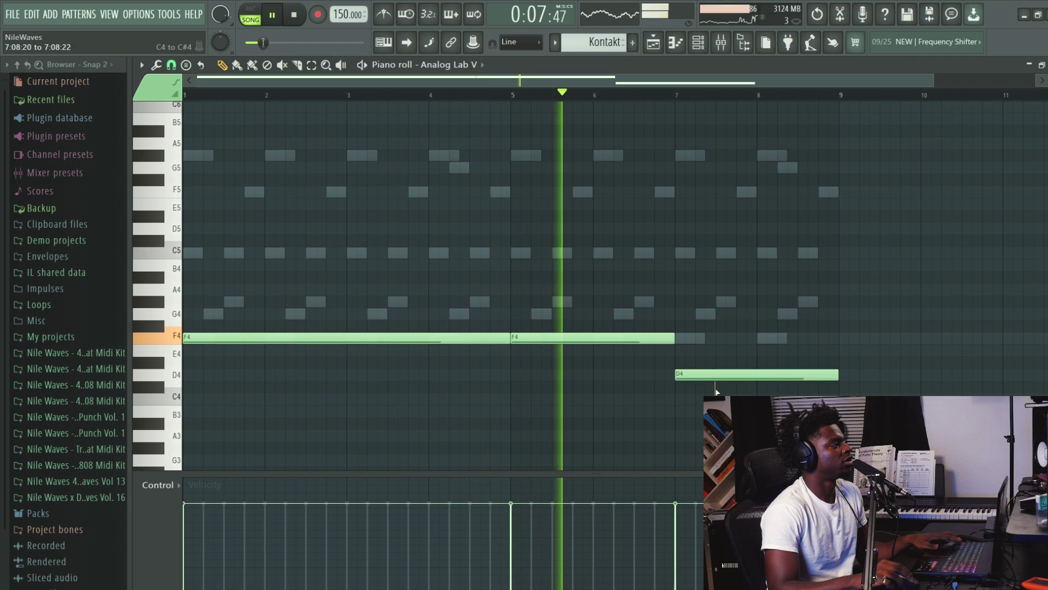
drag(841, 377, 759, 392)
key(space)
key(shift+Down)
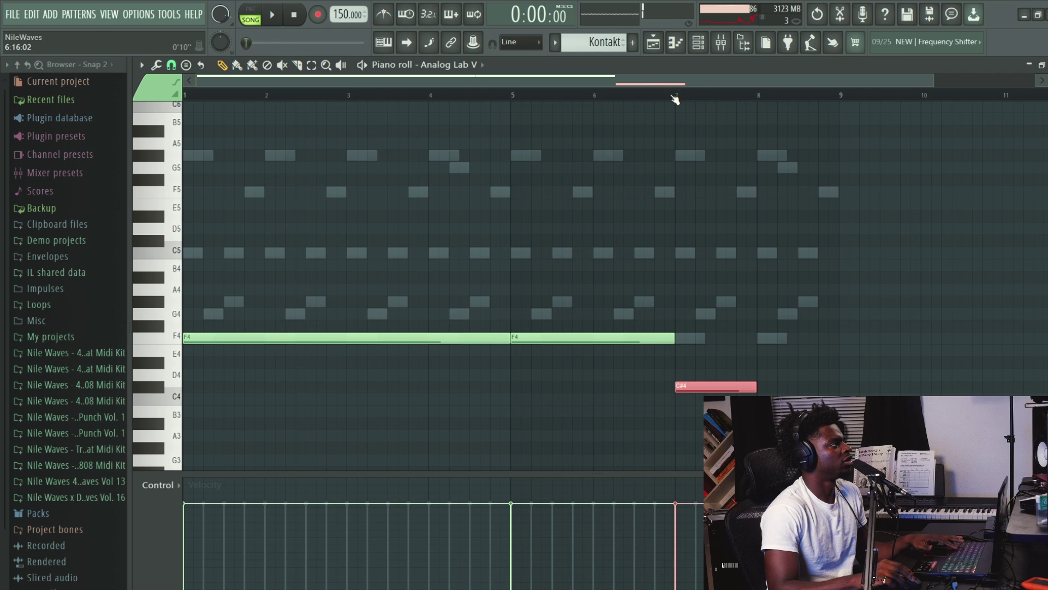
Play from bar 7 and add a one-bar C4 note at bar 8 to finish the bassline.
click(675, 99)
key(space)
key(ctrl+d)
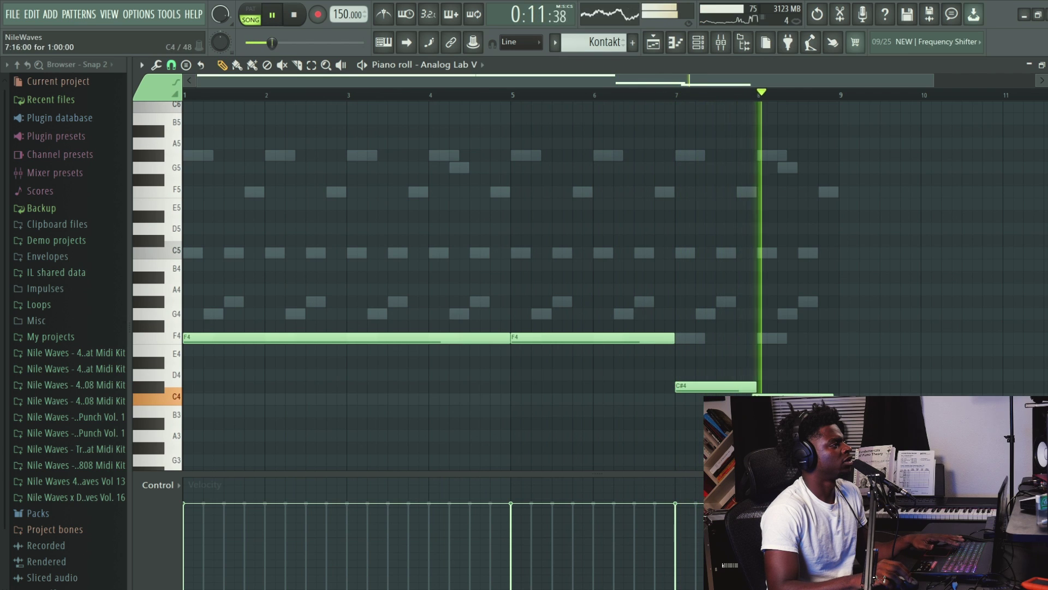
key(space)
Move the Analog Lab V notes out of the Kontakt pattern into a new pattern named Bass.
click(652, 42)
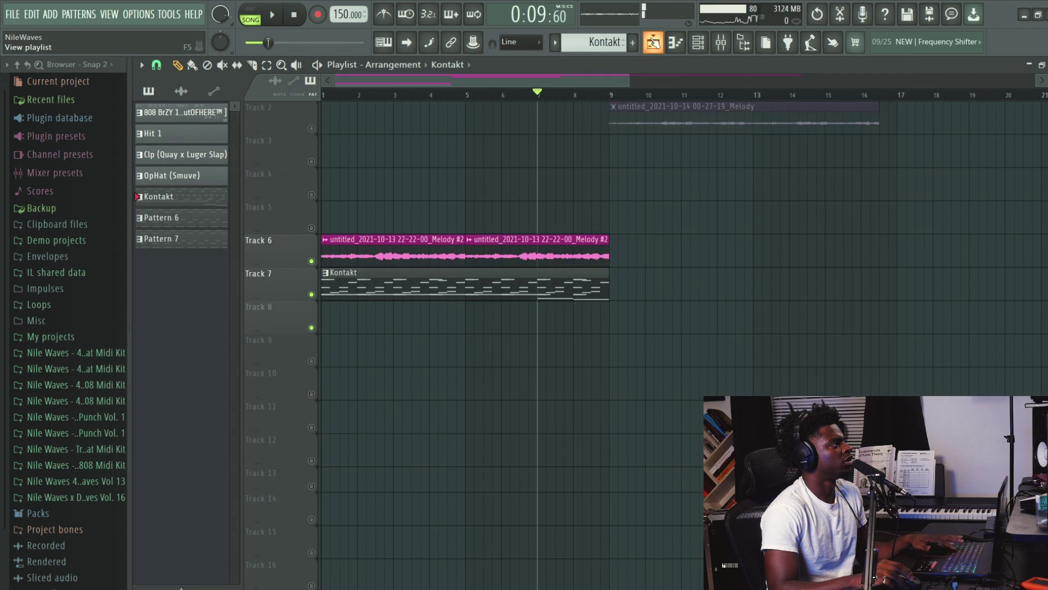
click(337, 272)
key(Home)
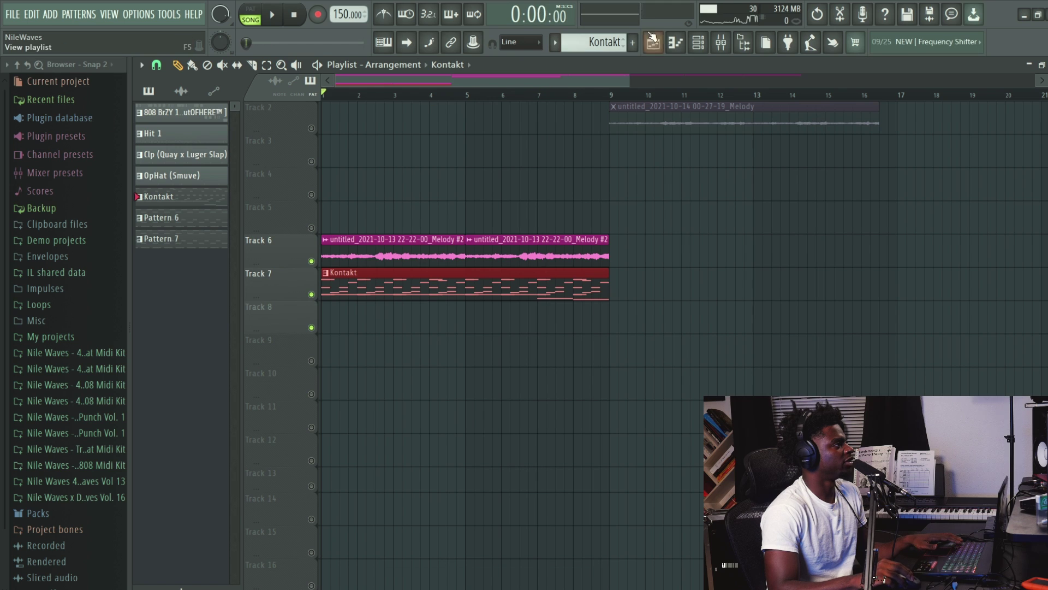
click(699, 42)
click(324, 362)
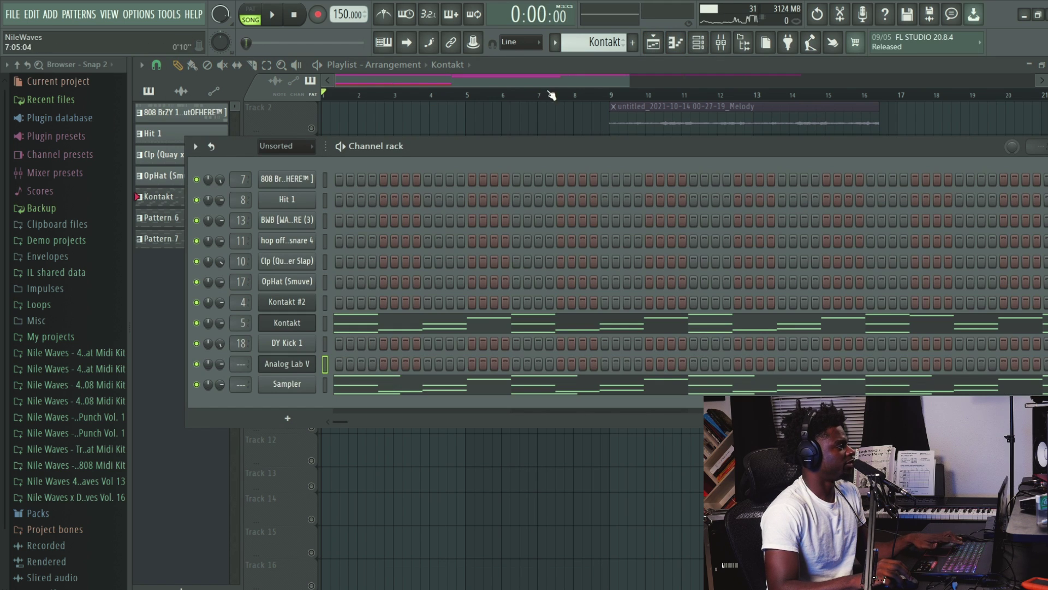
click(633, 42)
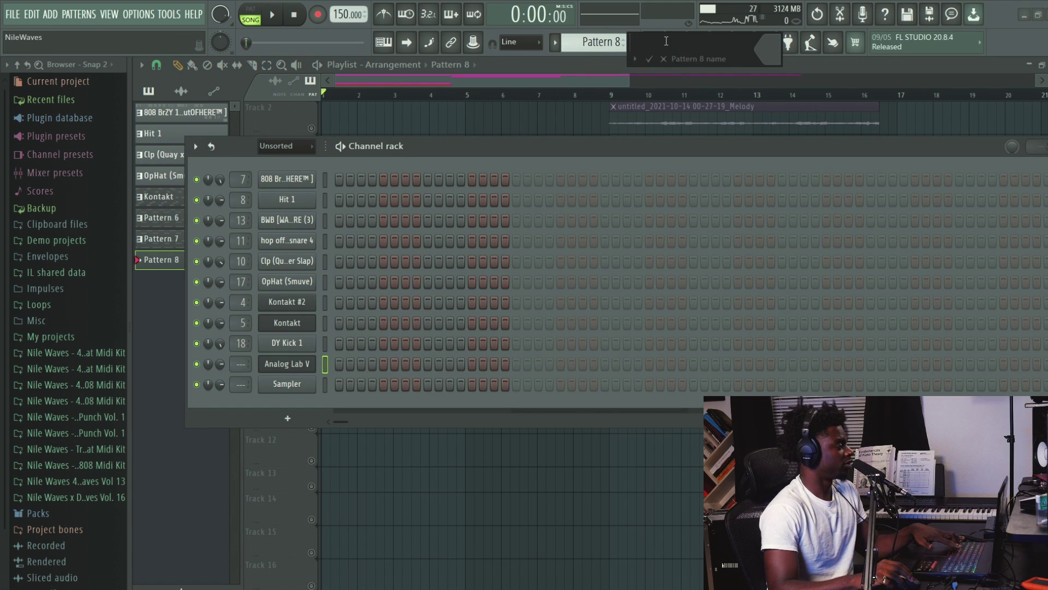
text(Bass)
key(Return)
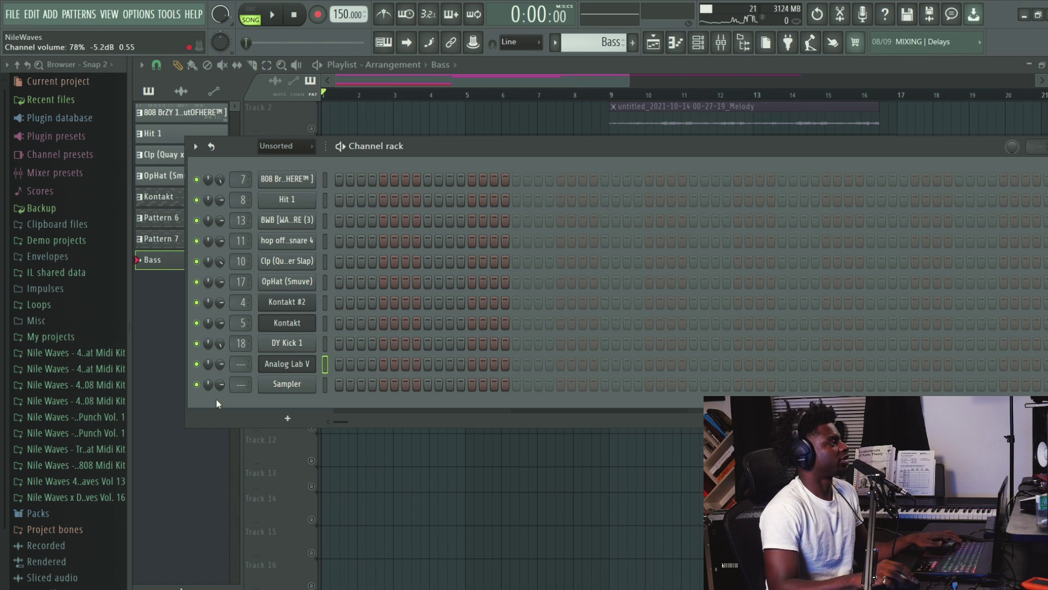
key(ctrl+v)
Place the Bass pattern at bar 1 on playlist Track 8 and select the clips on tracks 6 to 8.
click(610, 79)
click(363, 316)
drag(322, 204, 620, 363)
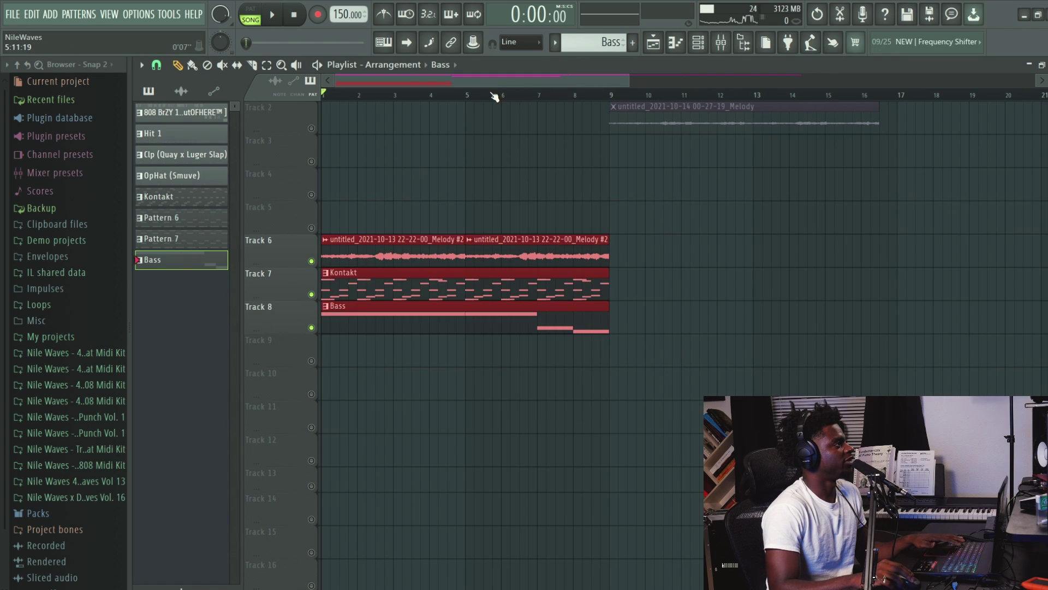
Render the armed Melody and Mallet mixer tracks to audio clips and return to the playlist.
key(F9)
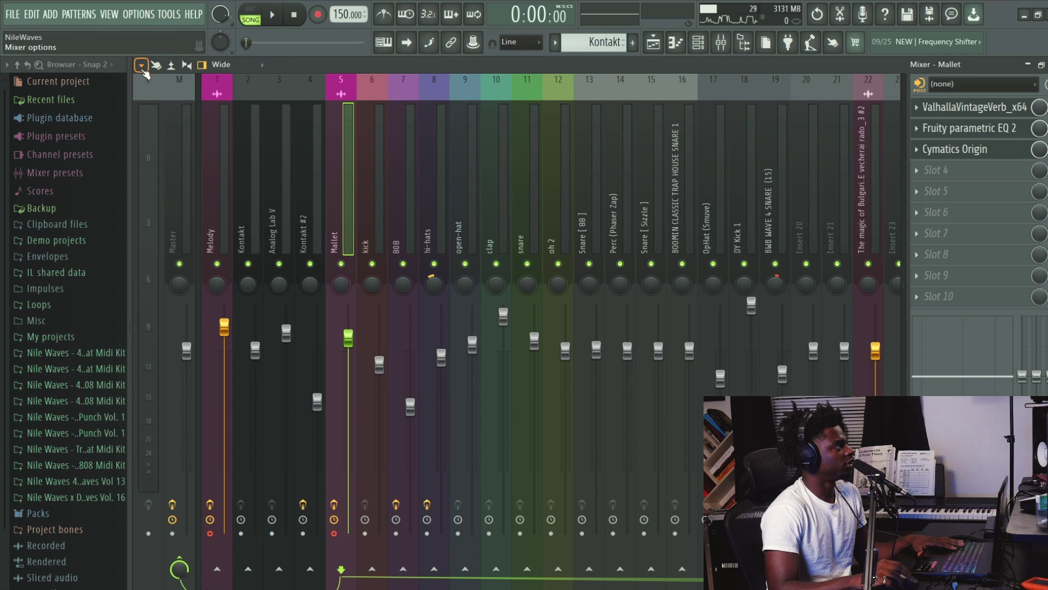
click(141, 65)
mouse_move(240, 92)
click(328, 92)
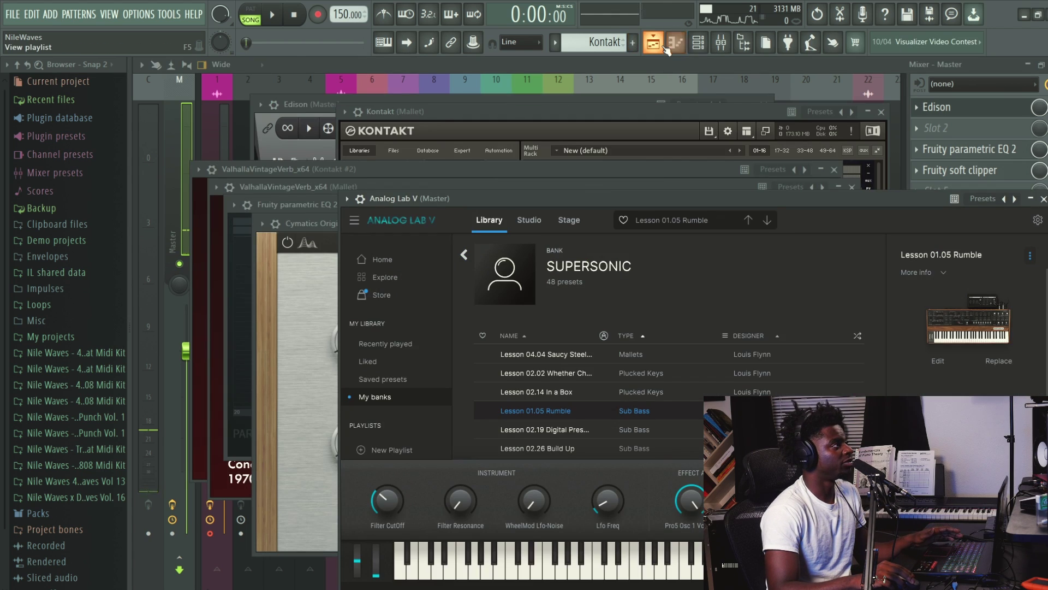
click(661, 46)
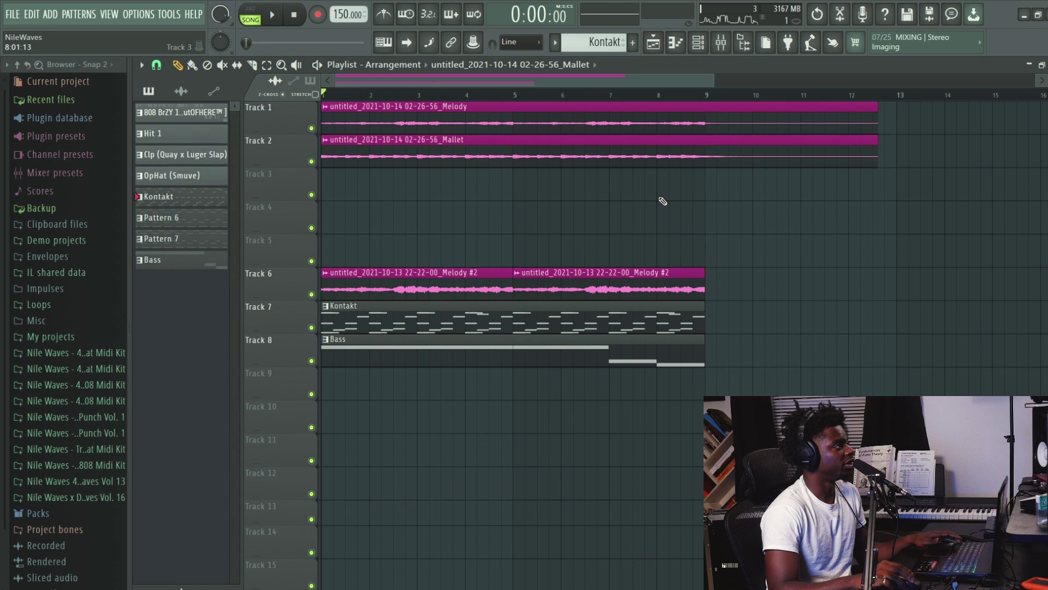
Solo playlist Track 1 to hear the rendered Melody clip, and unmute Track 2 with the rendered Mallet clip.
ctrl+click(795, 140)
ctrl+click(473, 107)
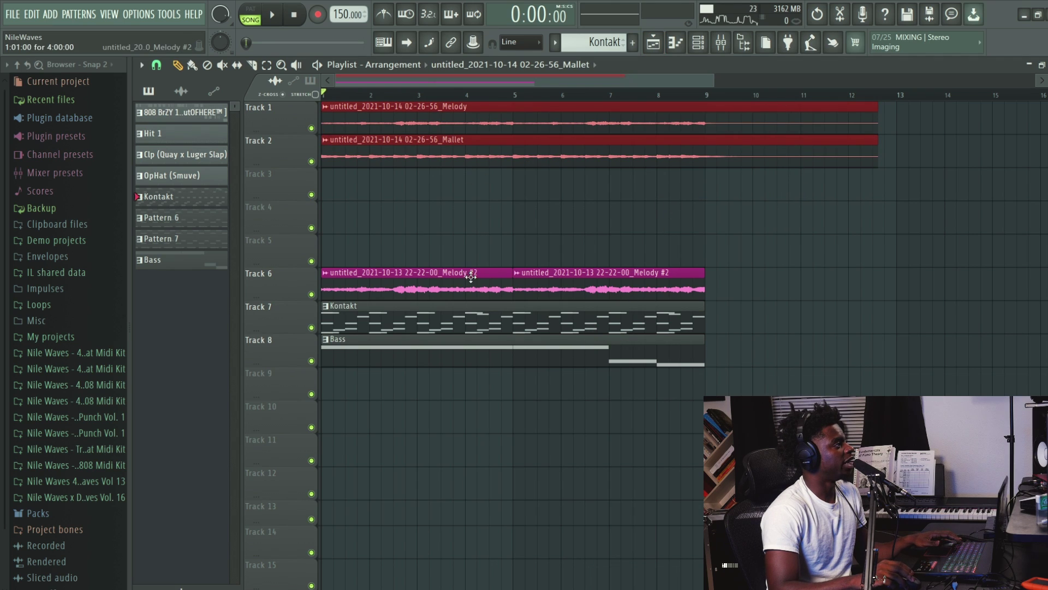
drag(677, 277, 440, 281)
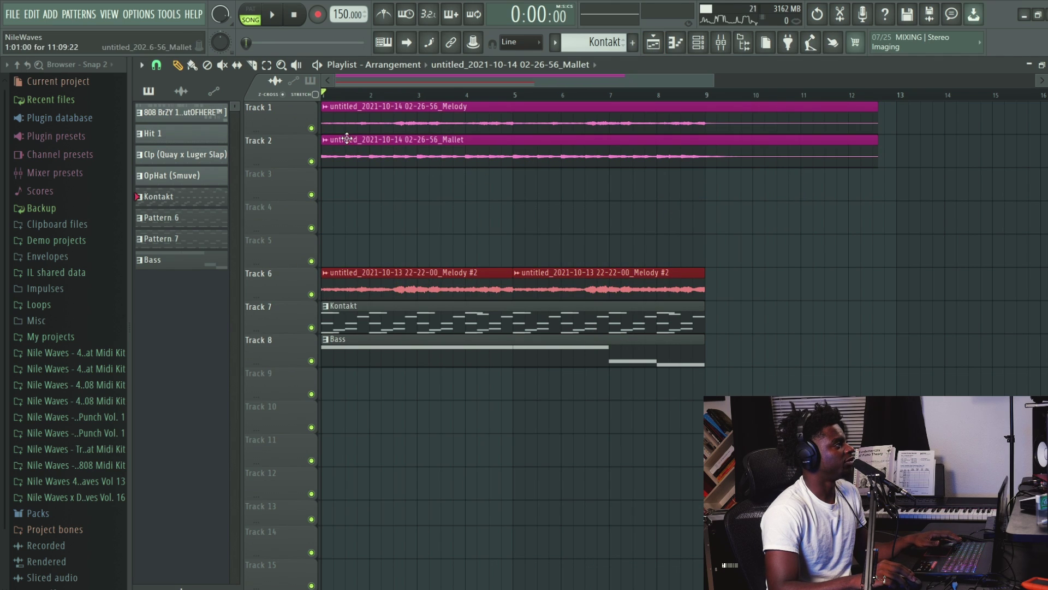
ctrl+click(311, 128)
key(space)
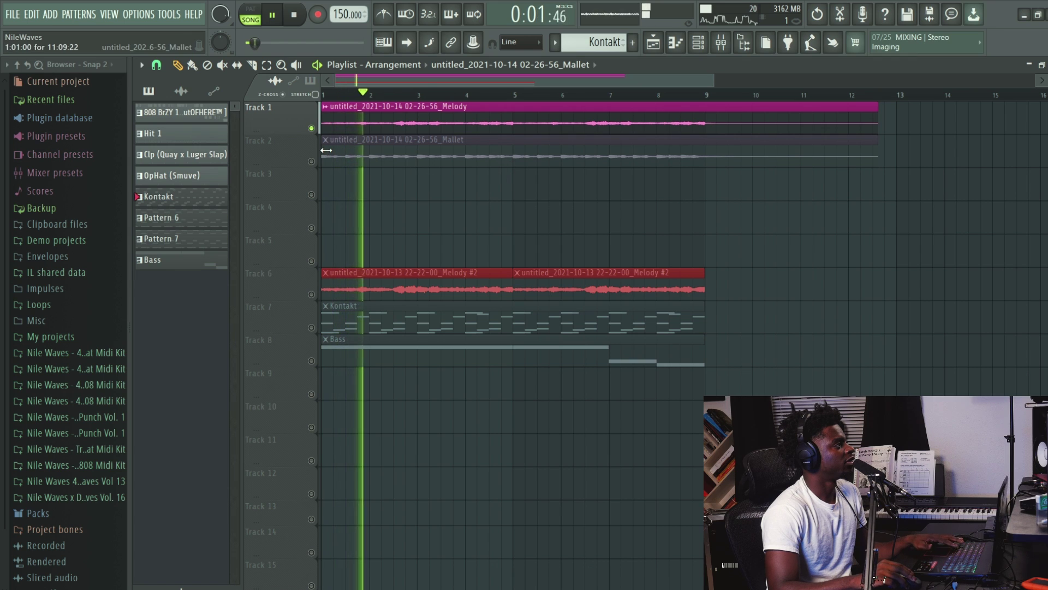
drag(323, 159, 868, 162)
click(311, 161)
Move the Bass clip to Track 3 and delete the original vocal and Kontakt clips from tracks 6 and 7.
drag(407, 345, 393, 178)
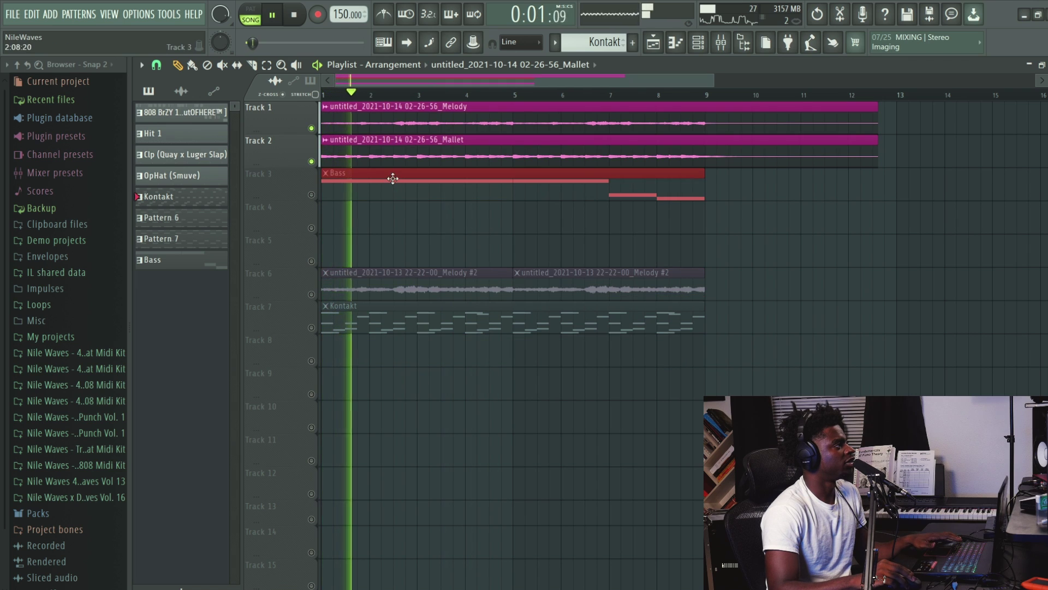
right_click(399, 285)
right_click(401, 320)
right_click(546, 286)
Slice the rendered Melody and Mallet clips around bar 9 and delete the tails after the cuts.
drag(796, 205, 877, 103)
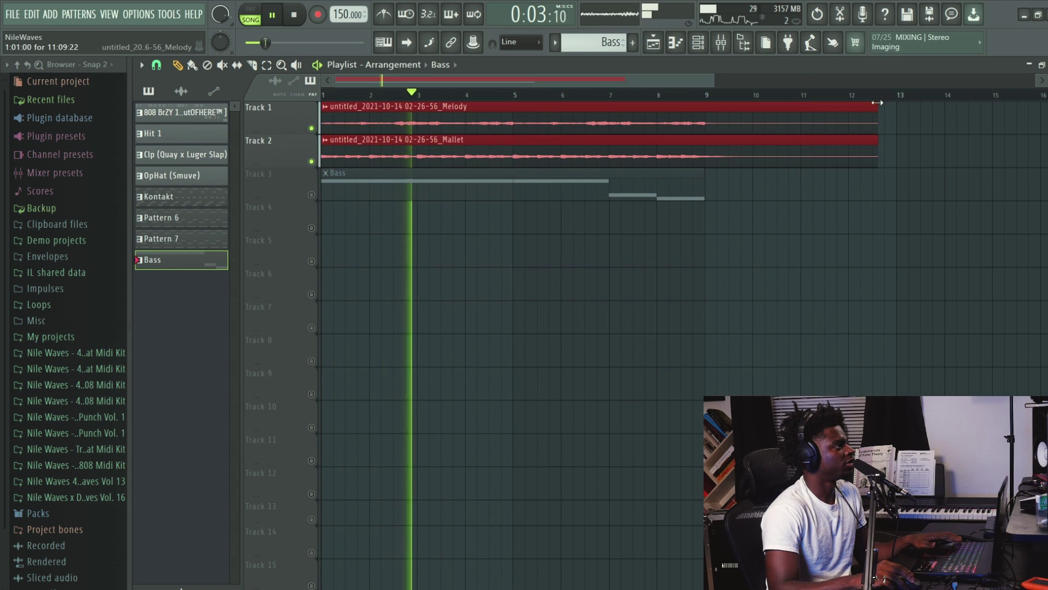
click(157, 65)
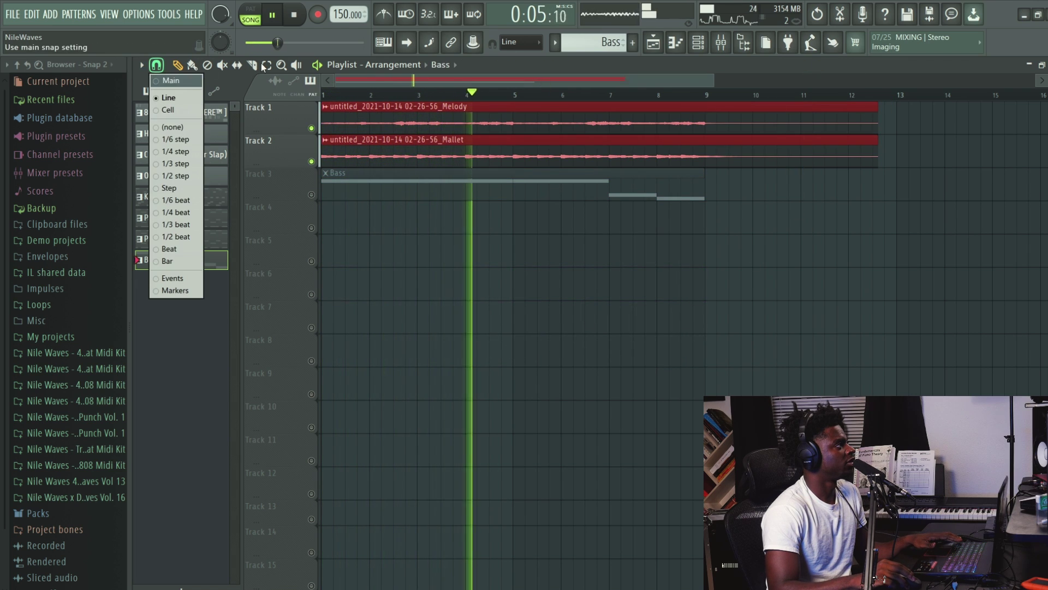
key(Escape)
key(ctrl+b)
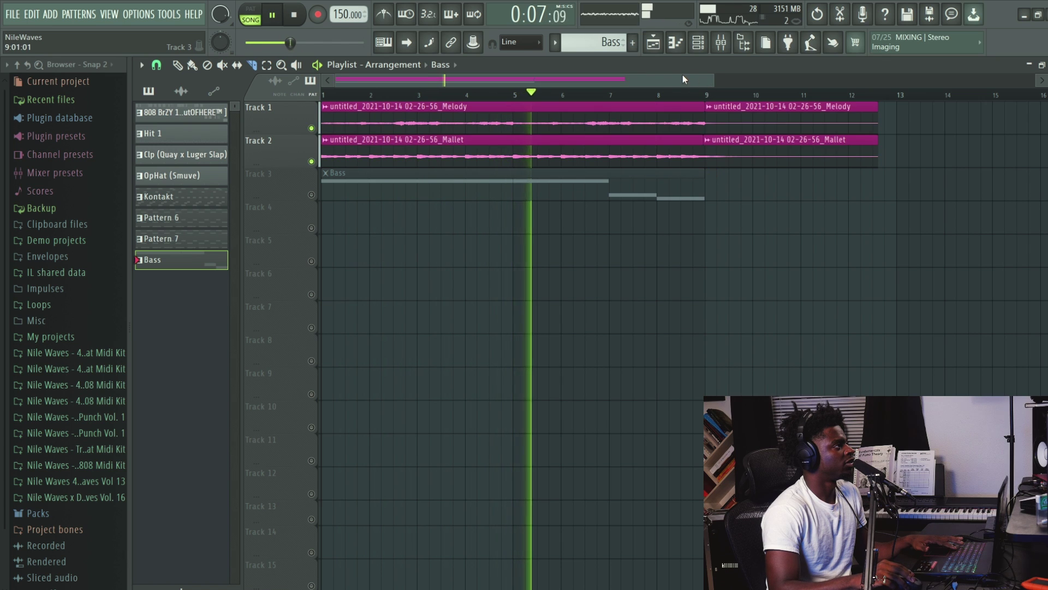
scroll(683, 80, up, 4)
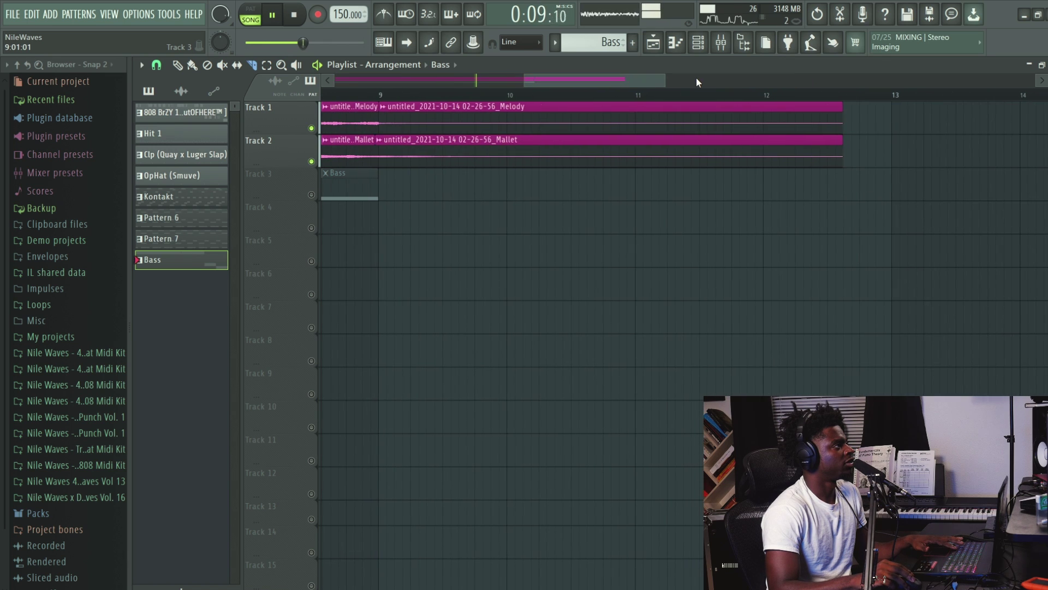
scroll(520, 80, down, 3)
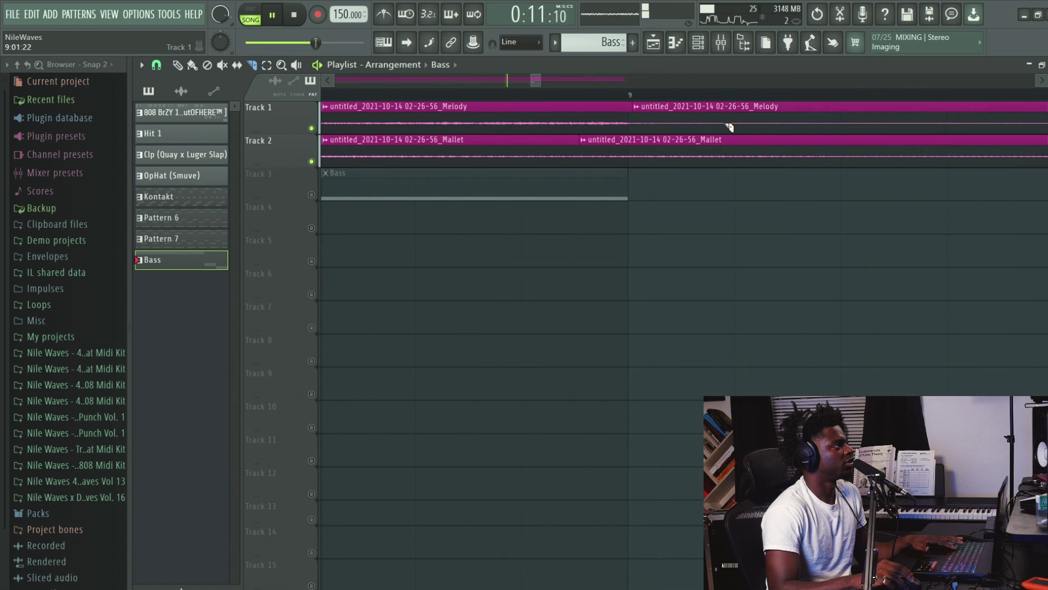
key(space)
right_click(646, 117)
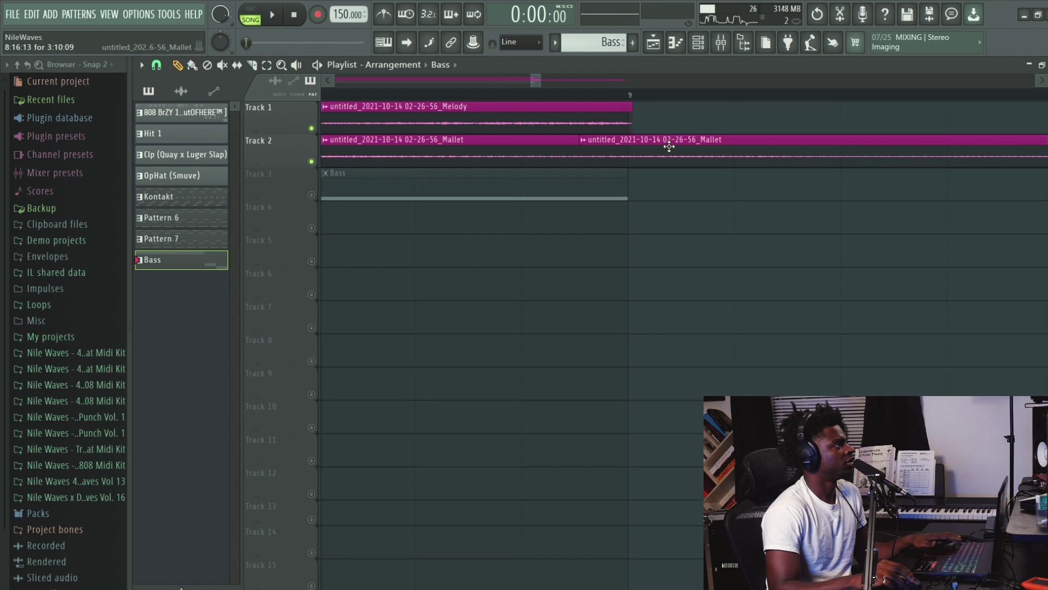
right_click(589, 148)
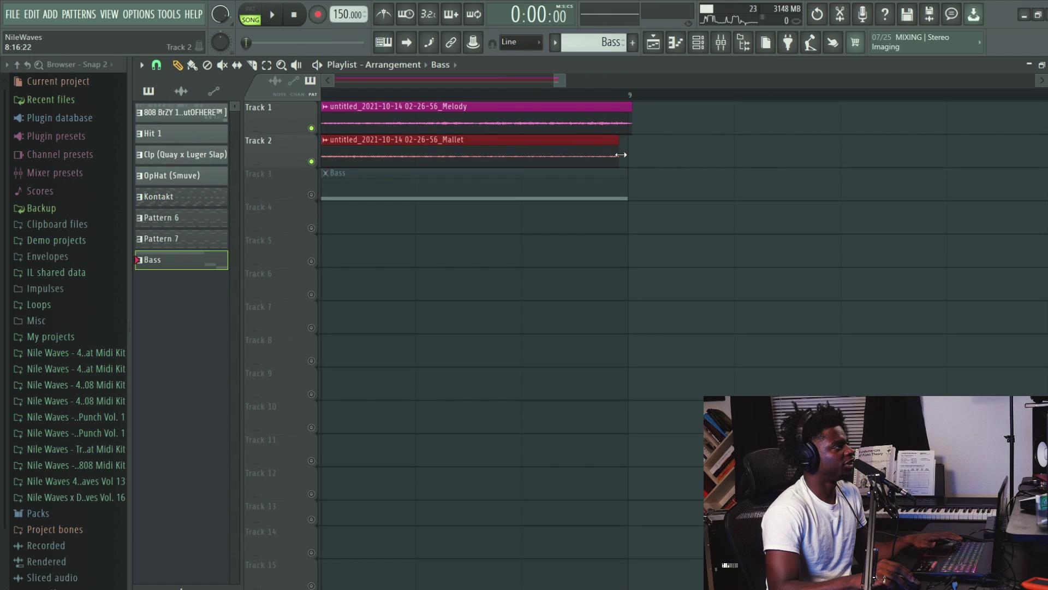
Trim the ends of the Melody and Mallet clips to bar 9 and duplicate both clips across the following eight bars.
click(630, 122)
drag(625, 121, 629, 121)
drag(564, 82, 590, 155)
key(ctrl+a)
key(ctrl+b)
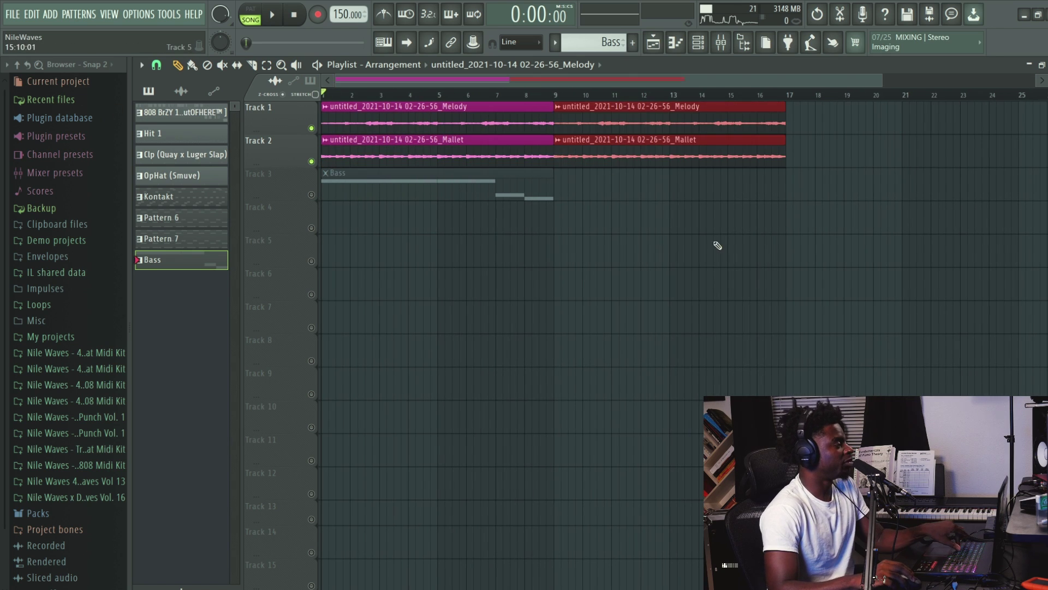
Deselect the clips and make the second Melody and Mallet clips, starting at bar 9, unique.
key(ctrl+d)
right_click(562, 113)
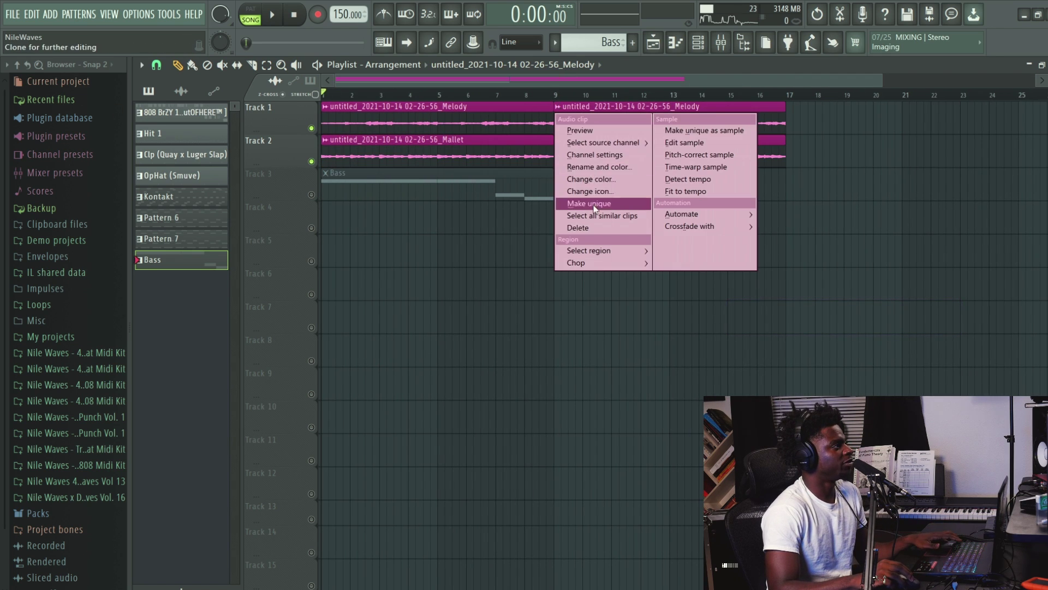
click(579, 203)
click(852, 382)
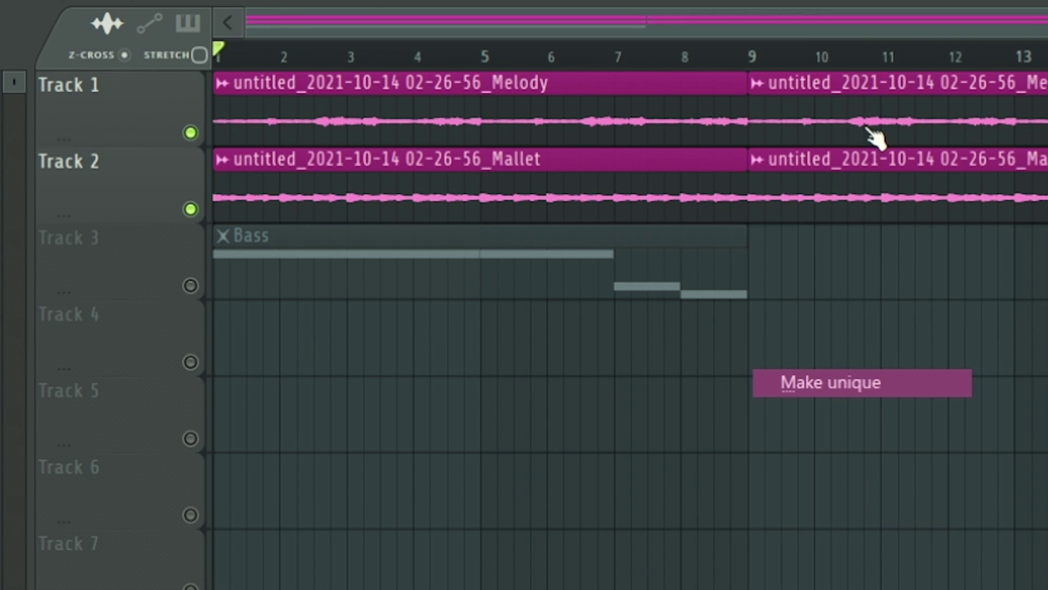
Lower the time-stretching pitch of the second Melody and Mallet clips in Resample mode and play from bar 9.
double_click(863, 104)
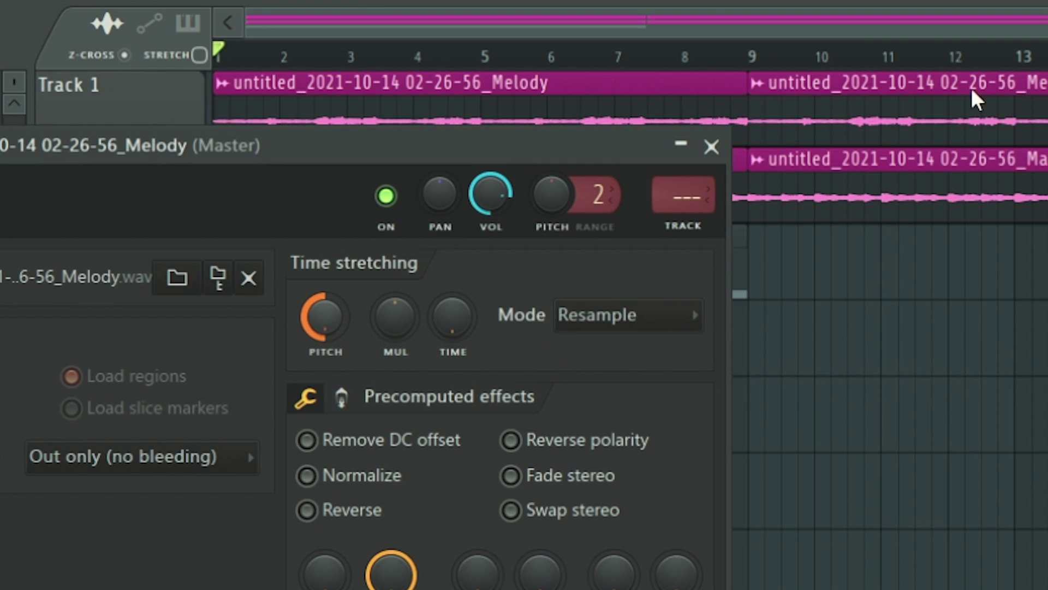
double_click(933, 180)
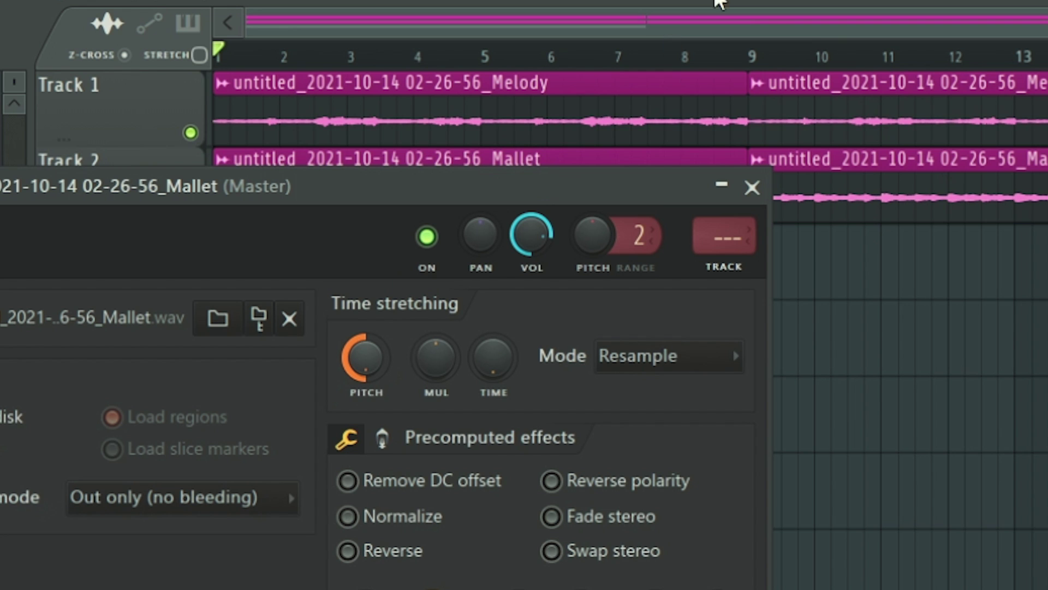
click(751, 44)
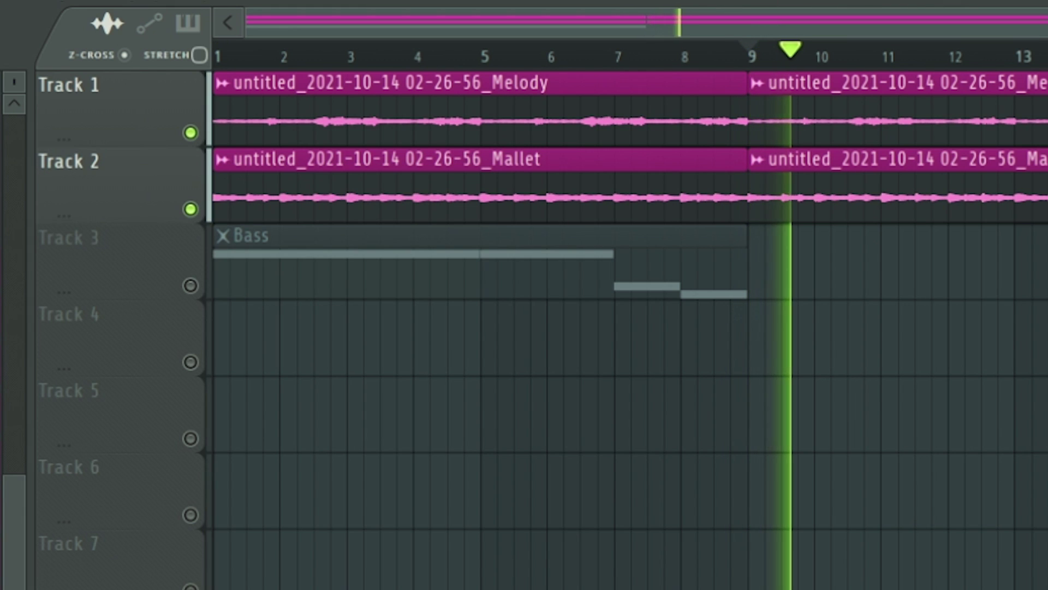
Add another eight-bar Mallet clip to Track 2, starting at bar 17 directly after the existing clips.
scroll(751, 49, down, 2)
drag(573, 195, 437, 10)
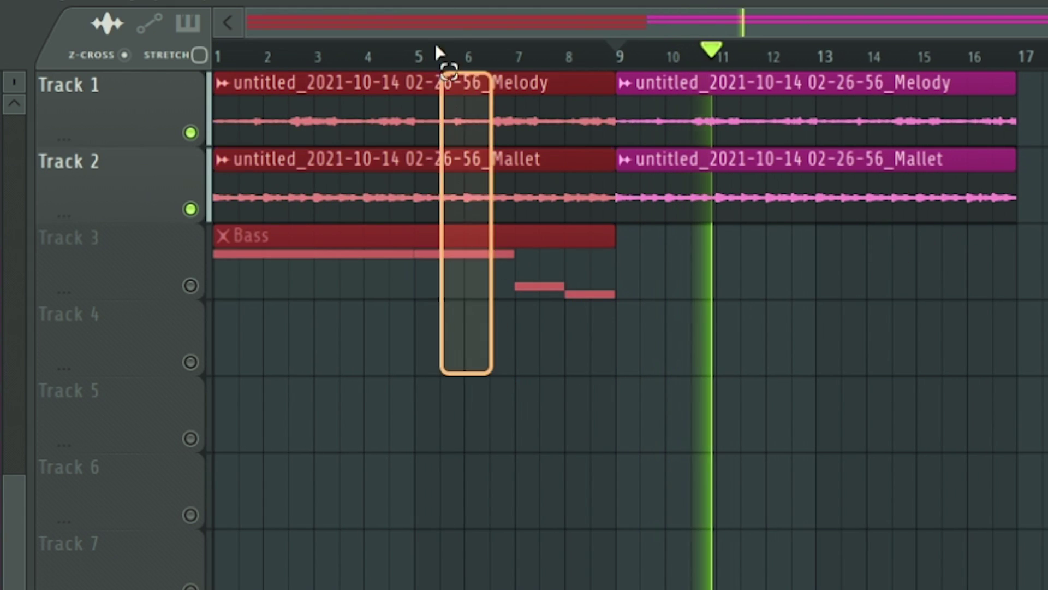
mouse_move(507, 162)
mouse_down()
mouse_move(1032, 293)
mouse_move(244, 150)
mouse_move(507, 162)
mouse_up()
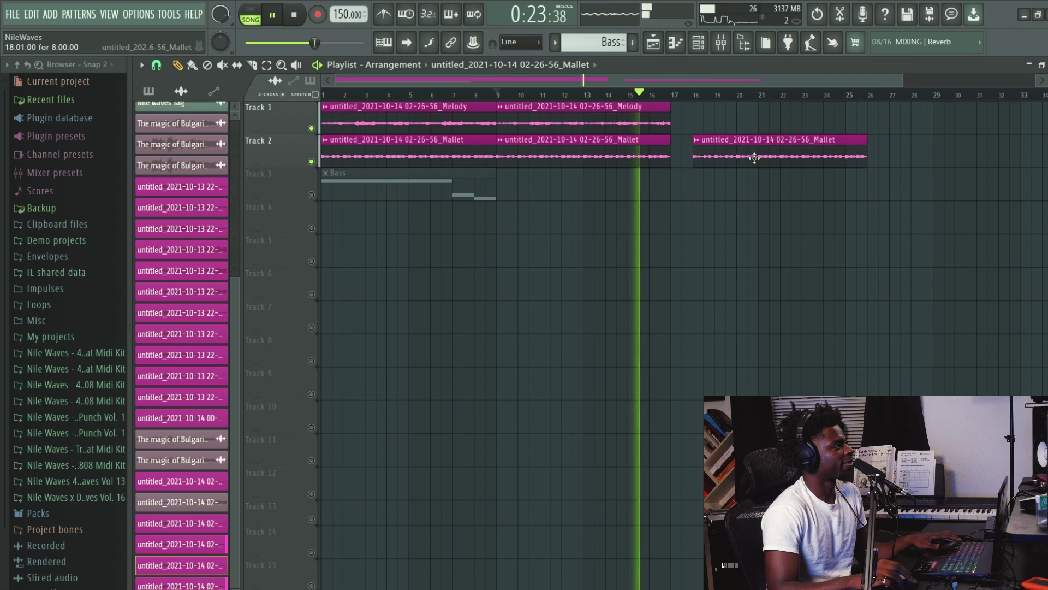
drag(753, 157, 735, 157)
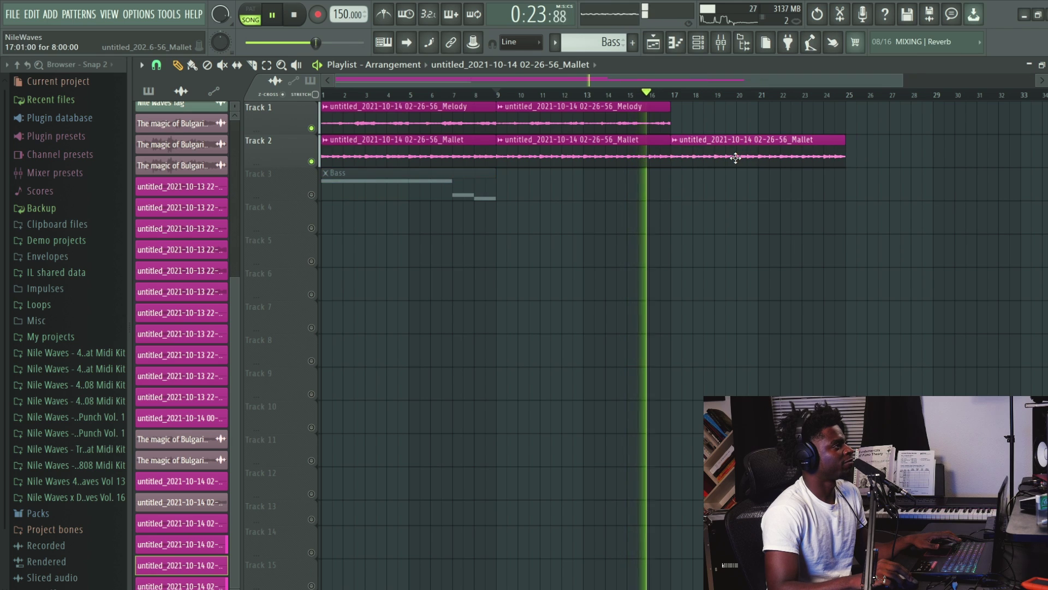
Make the third Mallet clip on Track 2, starting at bar 17, unique and stop playback.
click(677, 143)
click(707, 236)
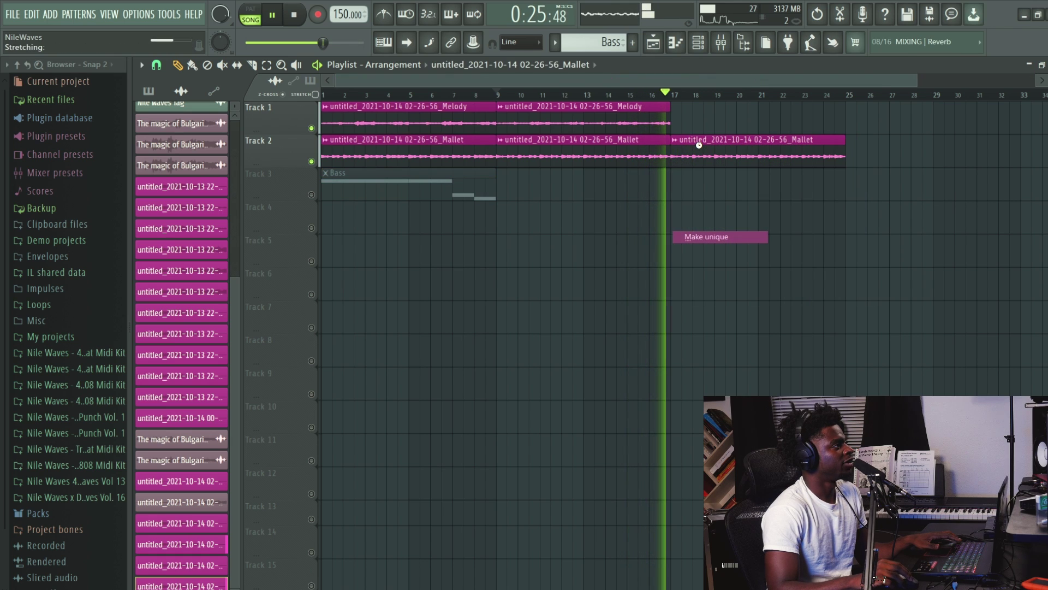
key(space)
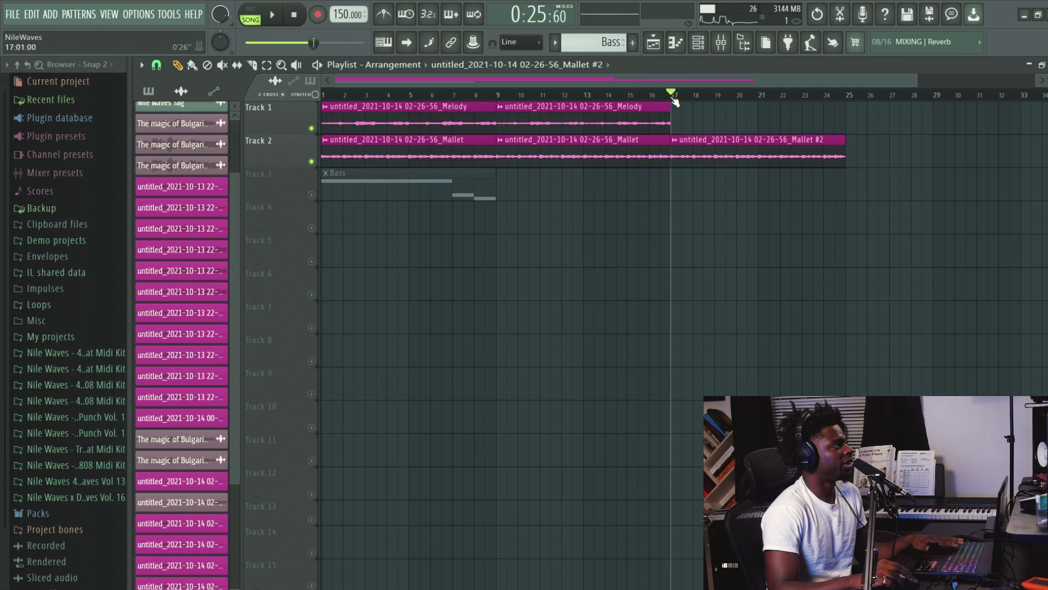
Raise the time-stretching pitch of the Mallet #2 clip at bar 17.
double_click(502, 149)
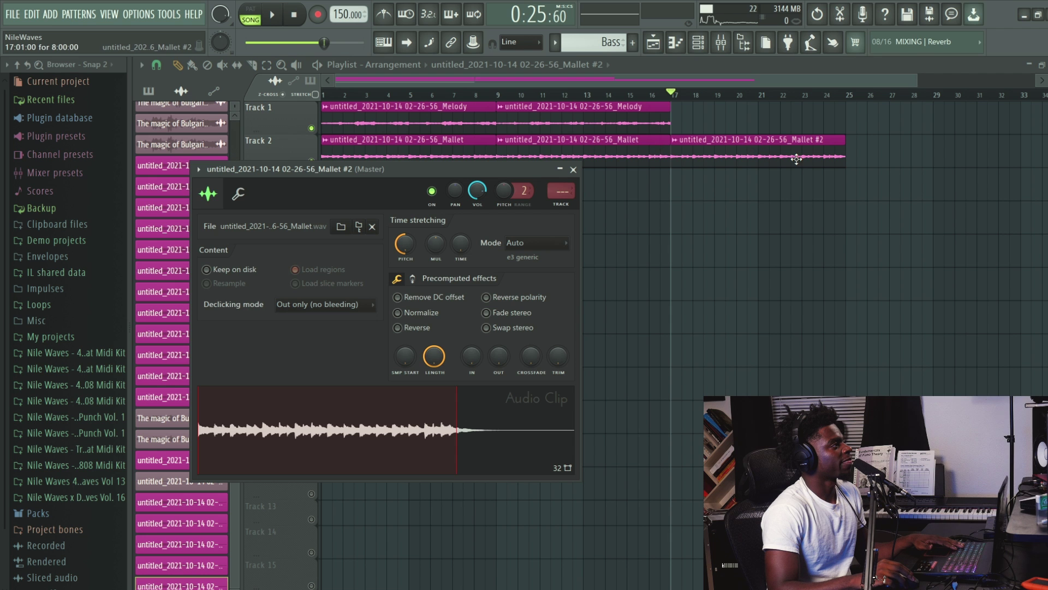
key(Escape)
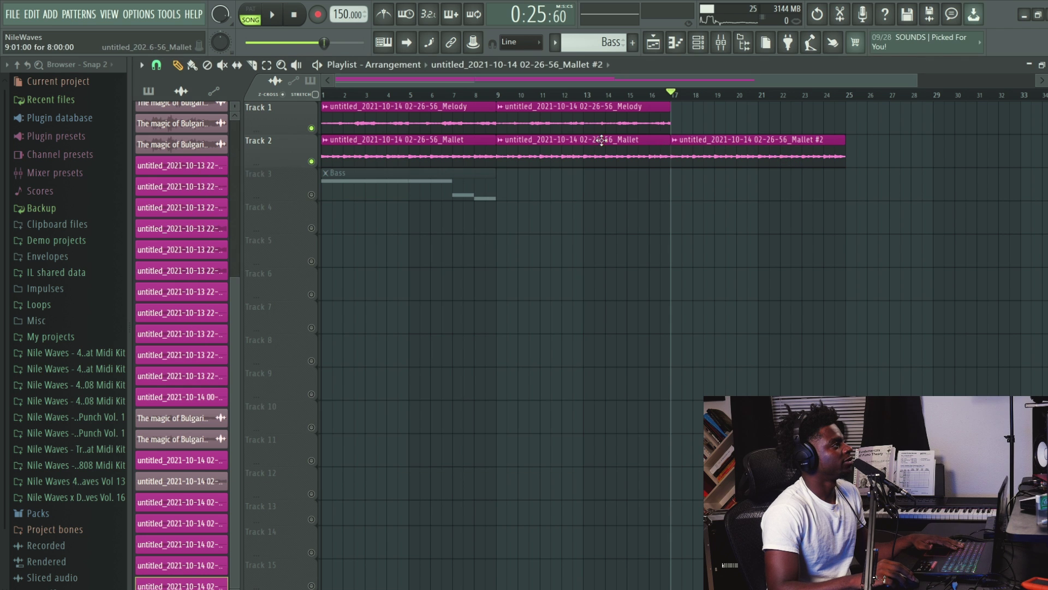
double_click(746, 149)
right_click(404, 253)
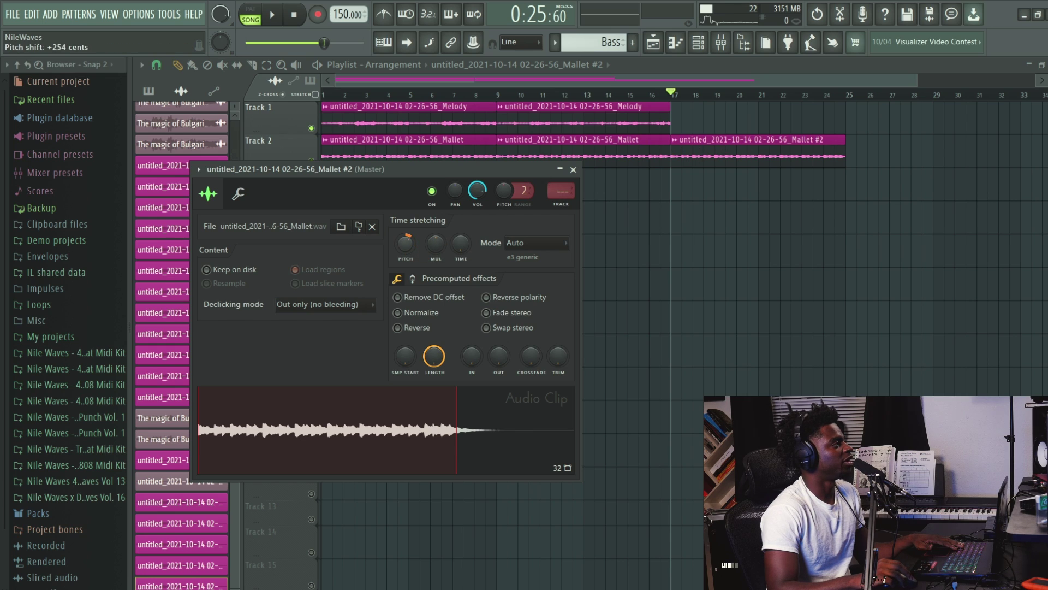
right_click(403, 252)
click(416, 252)
click(573, 170)
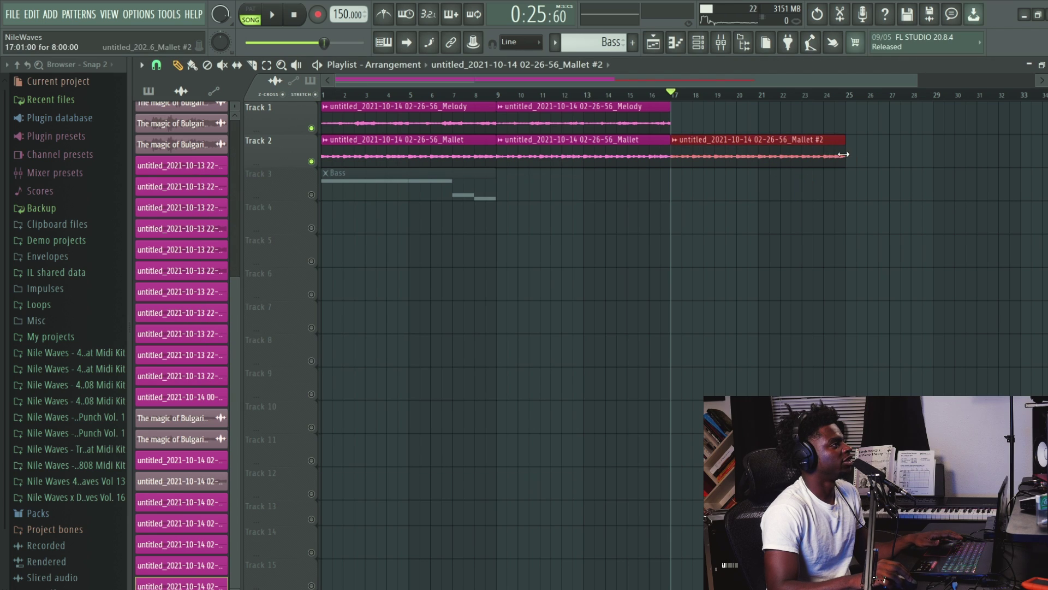
Shorten the Mallet #2 clip to four bars, play from bar 17 and duplicate the clip to bar 21.
key(space)
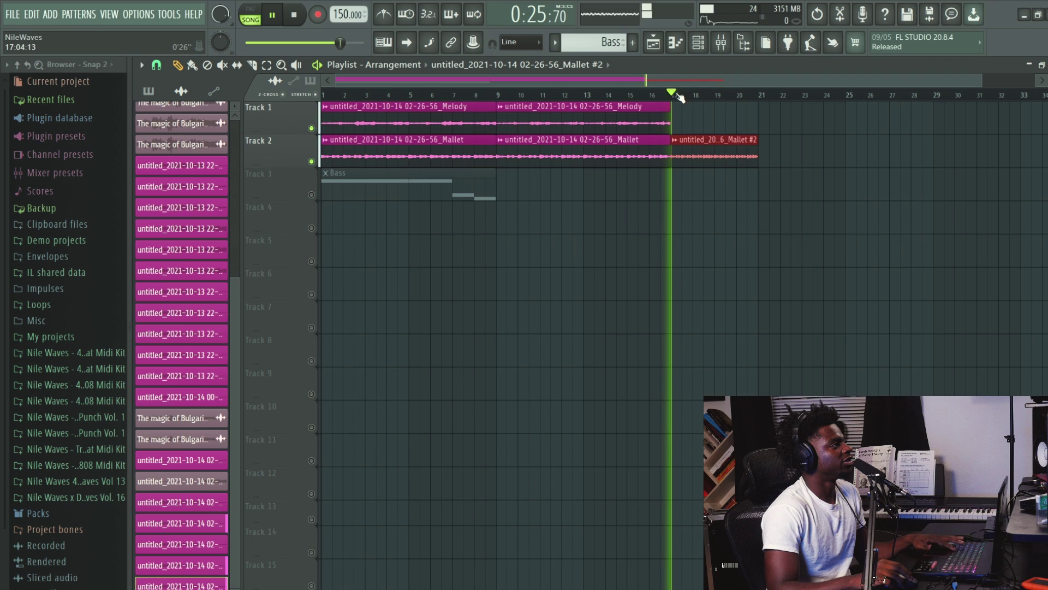
key(ctrl+b)
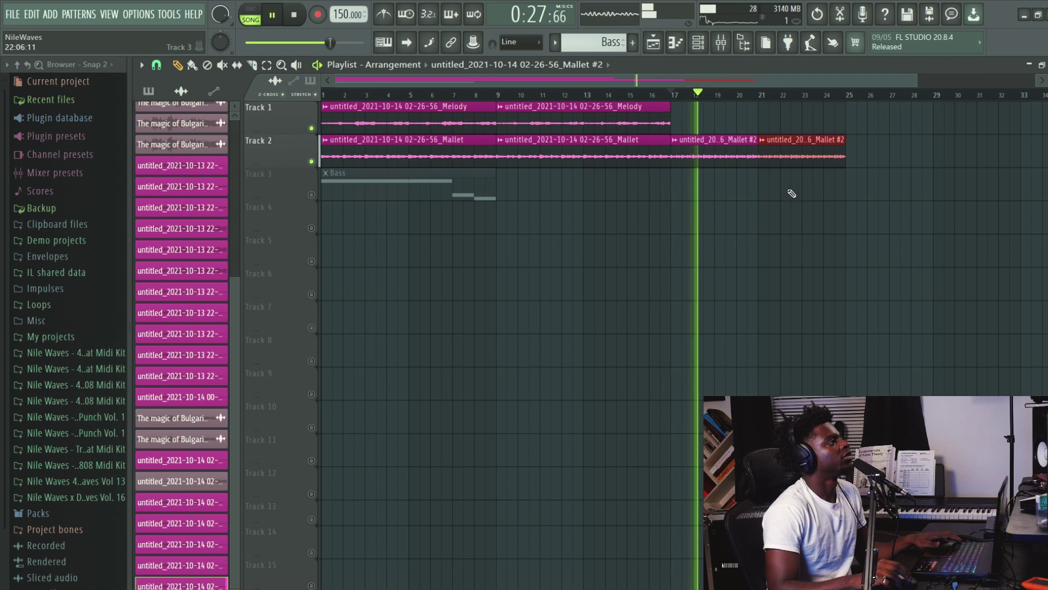
Try an eight-bar Melody clip at bar 17 on Track 1, move it out to bar 27 and delete it.
click(433, 112)
click(690, 128)
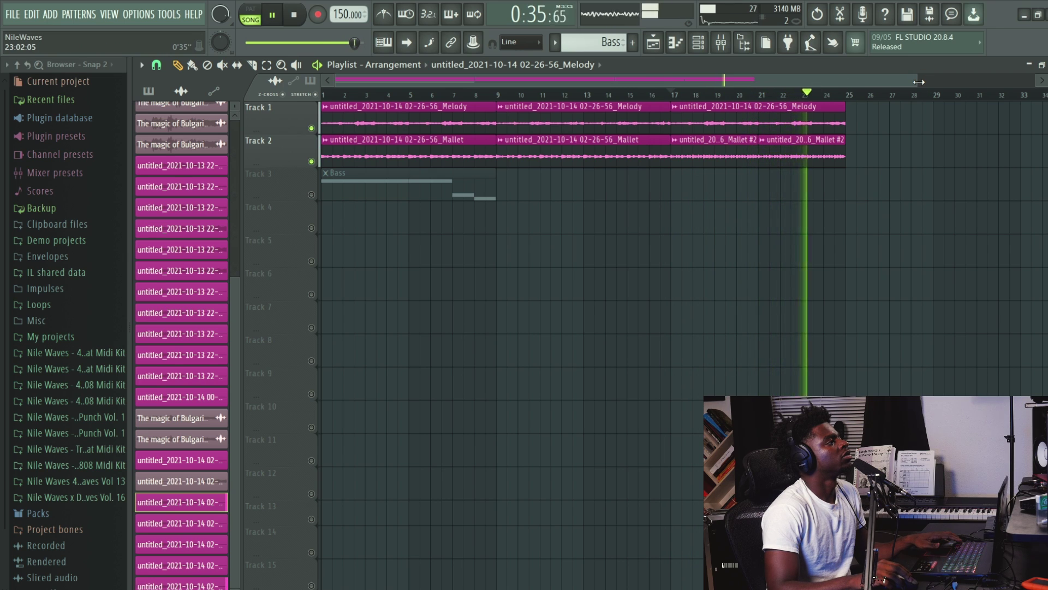
scroll(919, 82, down, 1)
drag(779, 124, 611, 191)
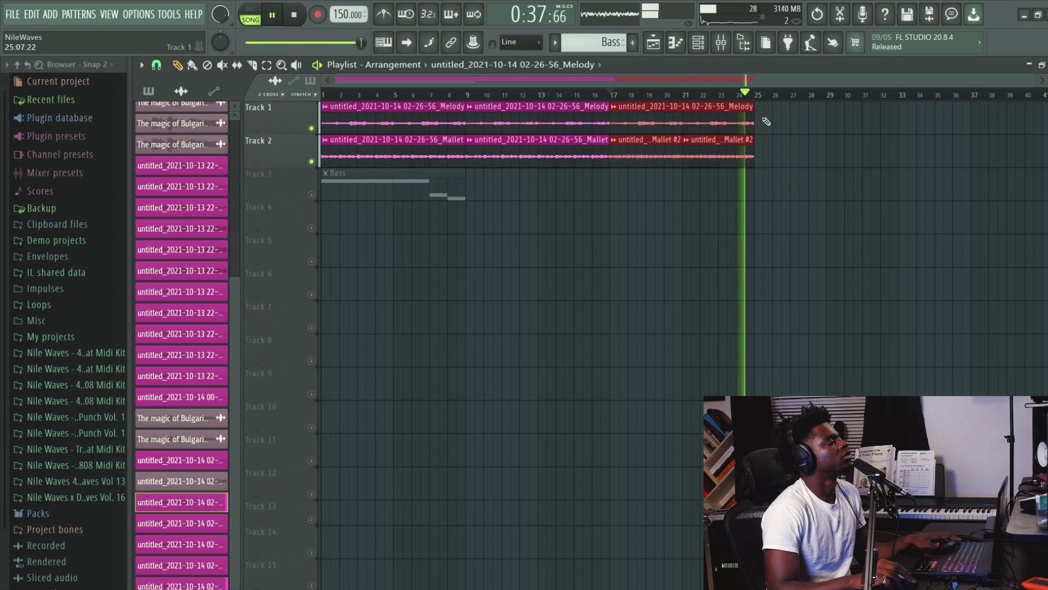
key(space)
drag(633, 117, 841, 116)
key(space)
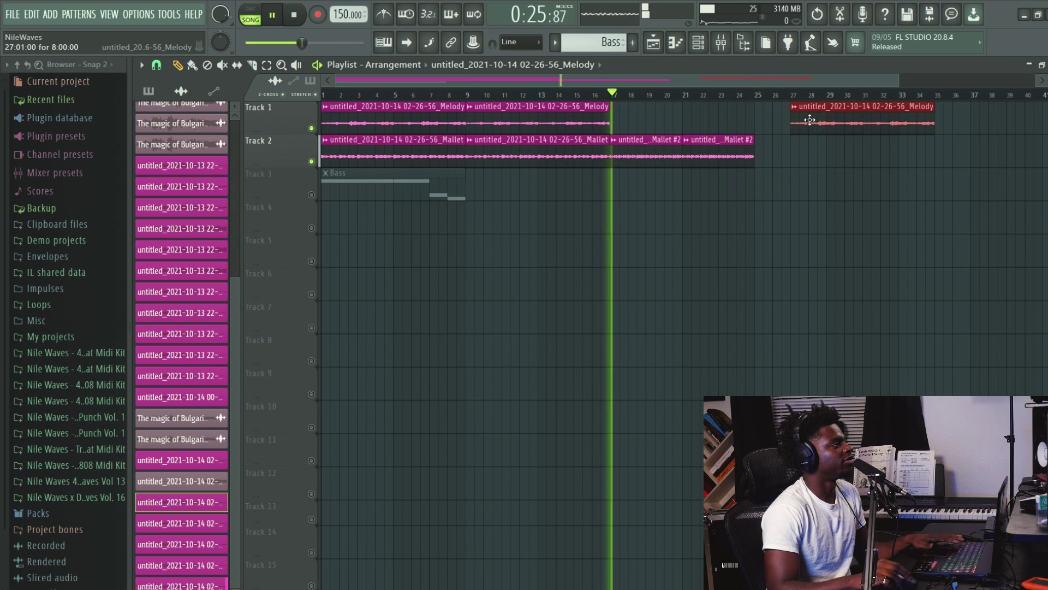
right_click(862, 118)
Add an eight-bar Mallet clip to Track 2 at bar 25, directly after the Mallet #2 clips.
click(721, 150)
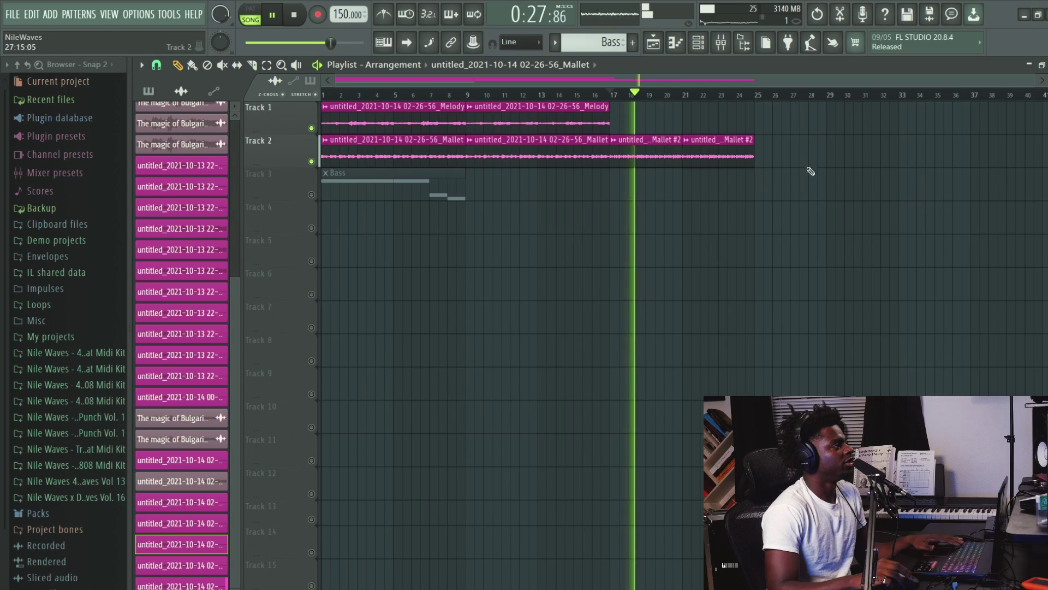
click(762, 152)
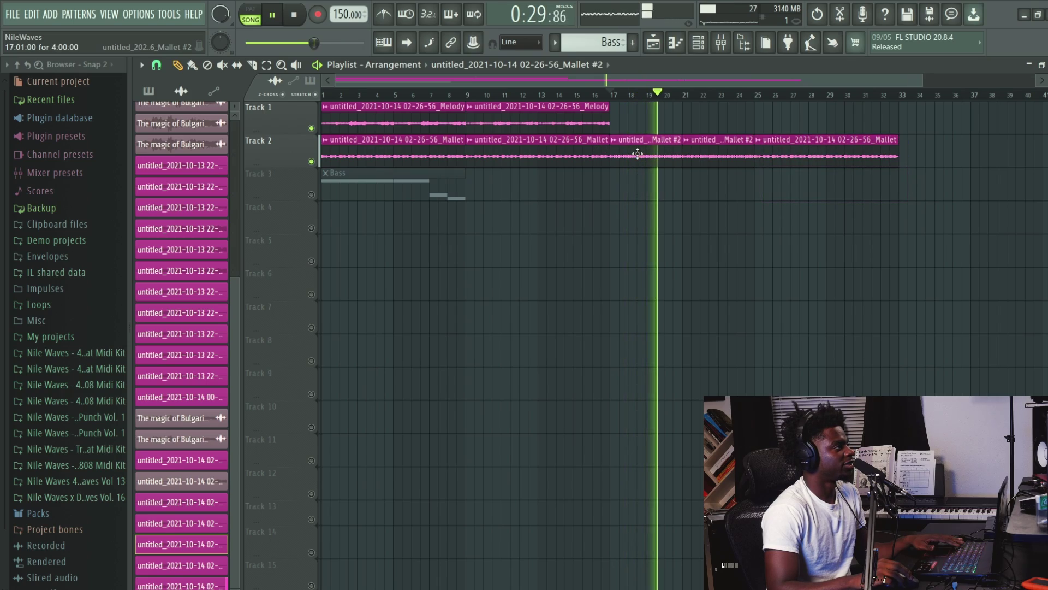
double_click(705, 156)
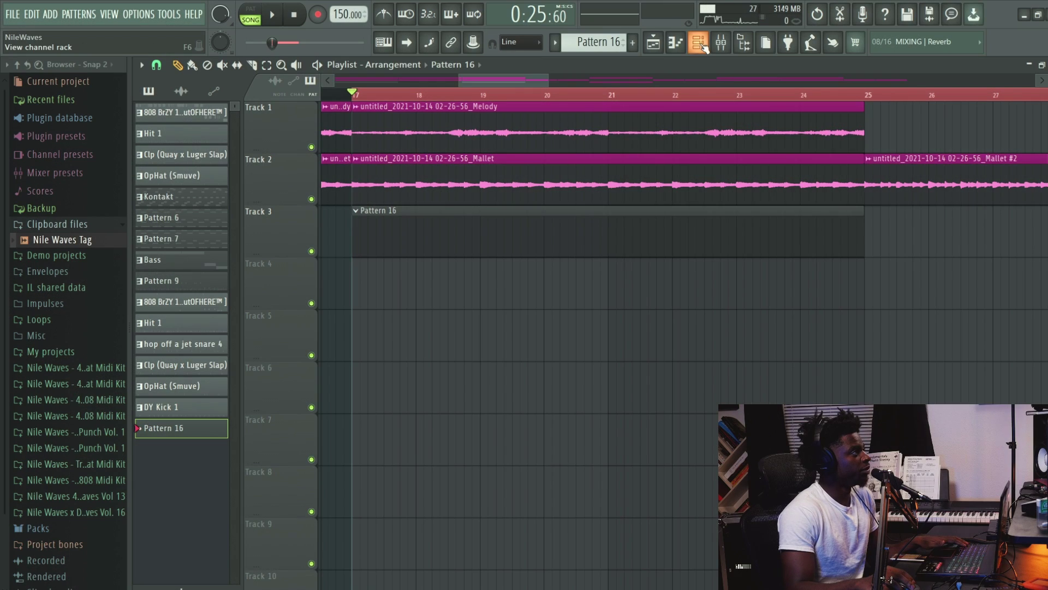
Show all channels in the channel rack and fill each 2 steps of the Hit 1 channel in Pattern 16.
key(F6)
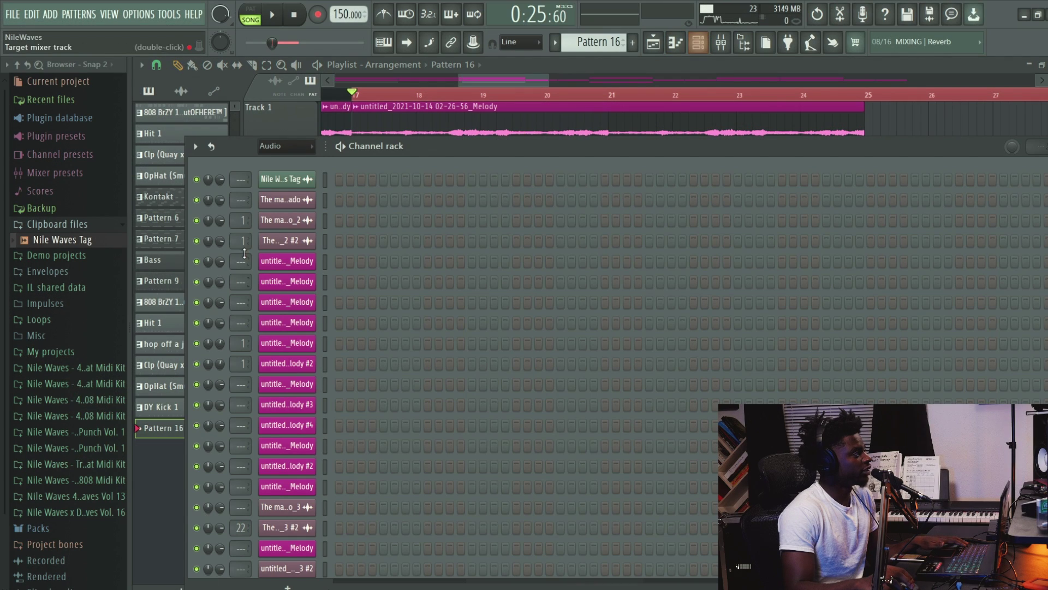
click(283, 162)
right_click(305, 181)
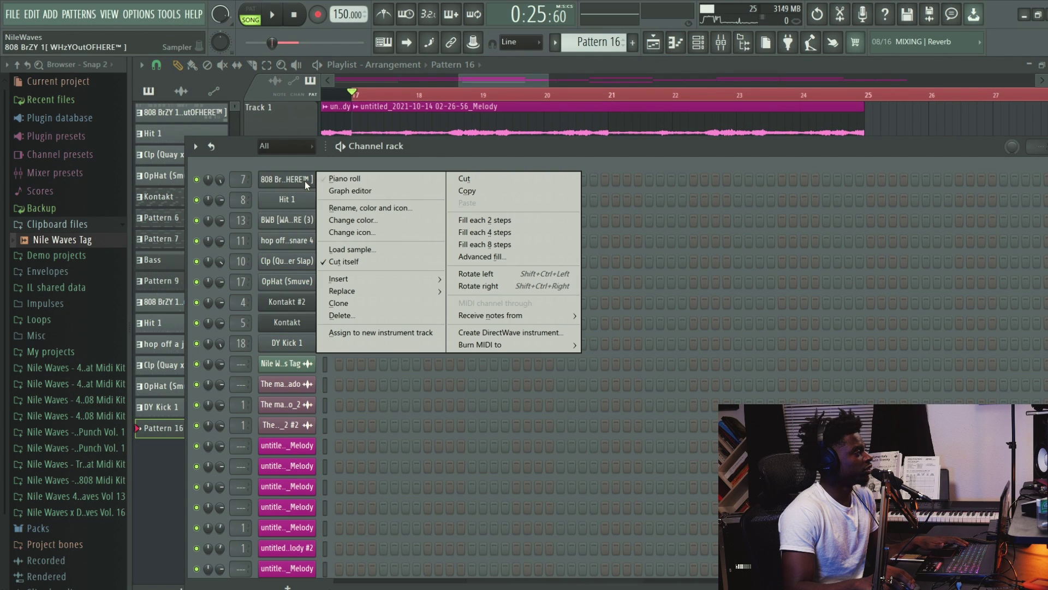
right_click(296, 195)
click(467, 239)
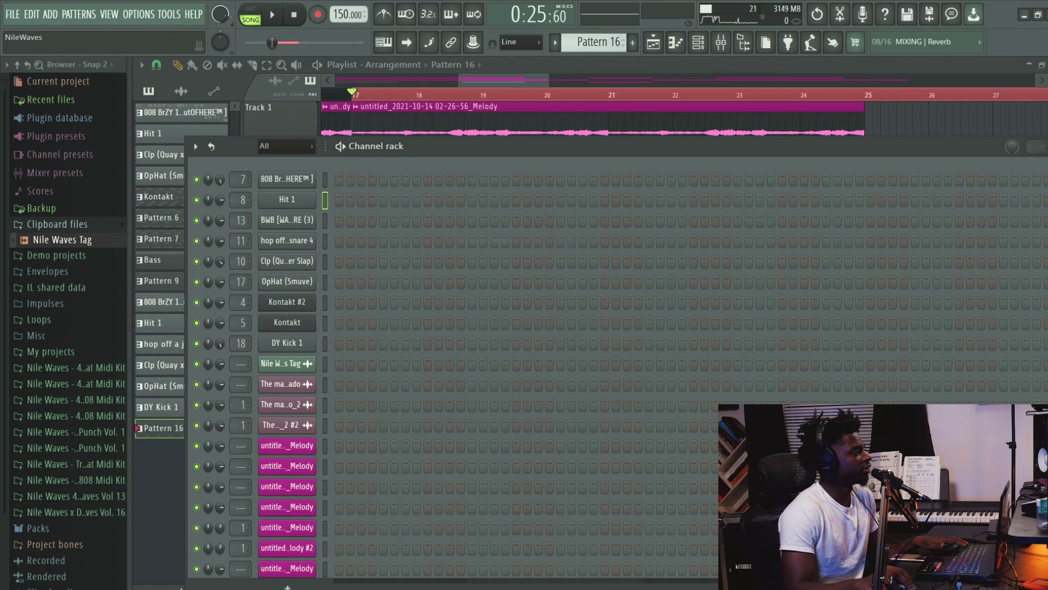
Place scattered notes in Hit 1's piano roll from bar 4 through bar 8 to lengthen Pattern 16.
right_click(314, 198)
click(333, 201)
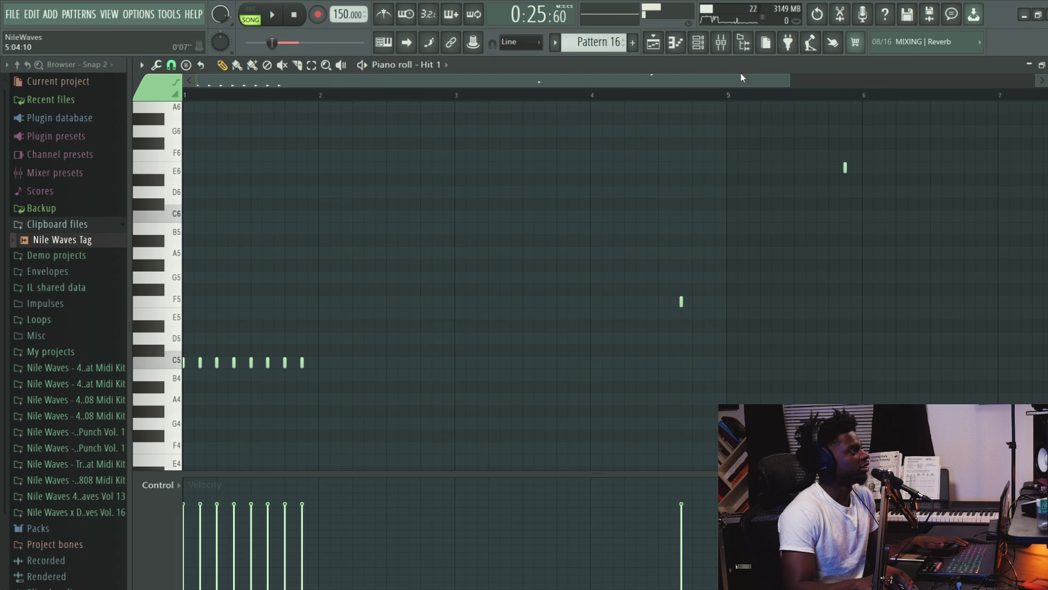
drag(758, 90, 844, 89)
click(849, 265)
click(979, 202)
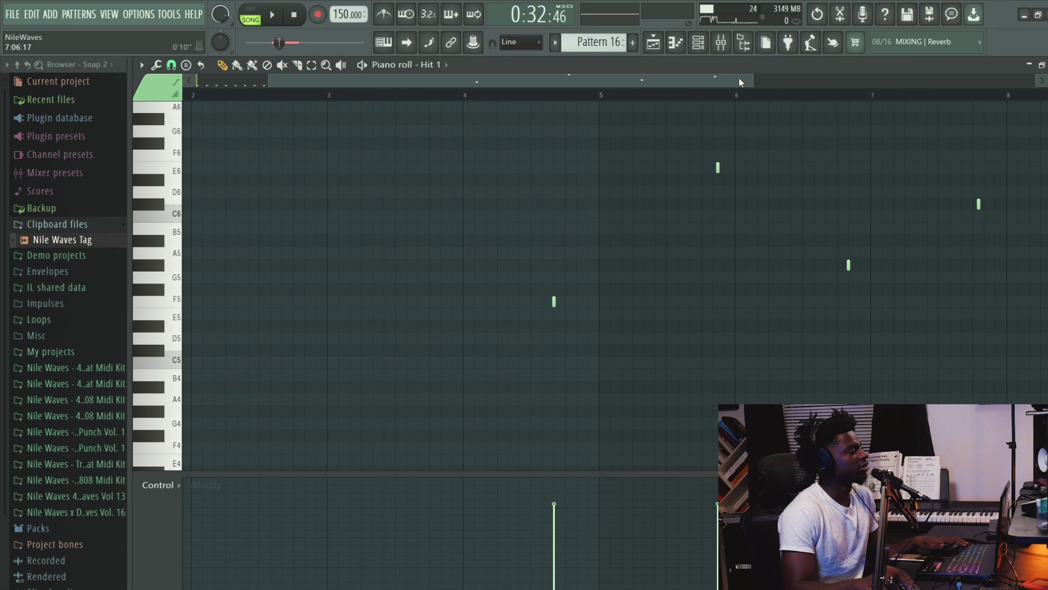
drag(740, 82, 806, 82)
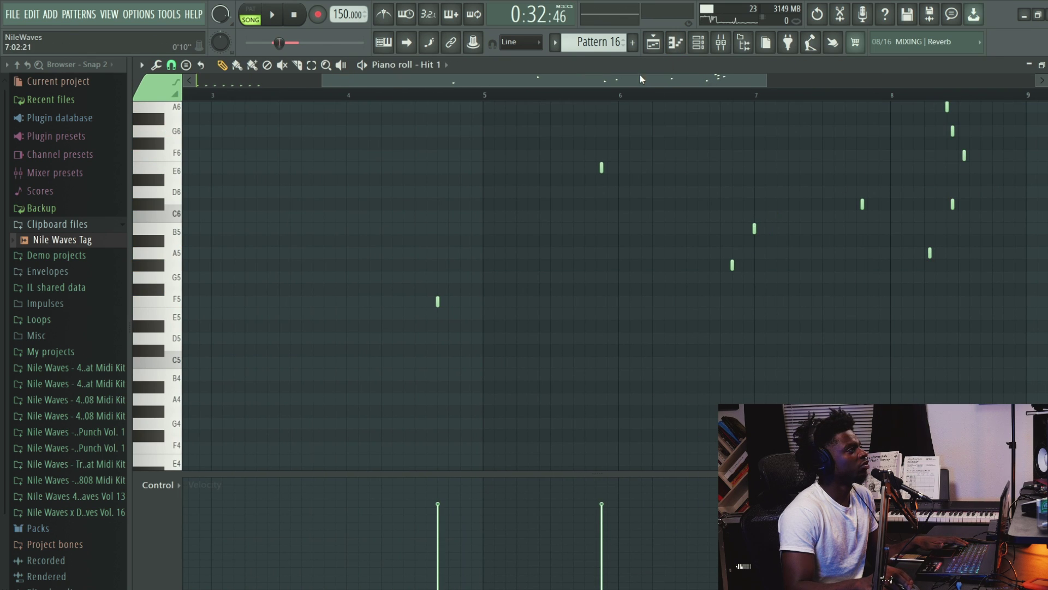
drag(639, 75, 359, 83)
Fill each 2 steps of the Hit 1 channel across the lengthened pattern and play it back.
click(698, 42)
right_click(314, 196)
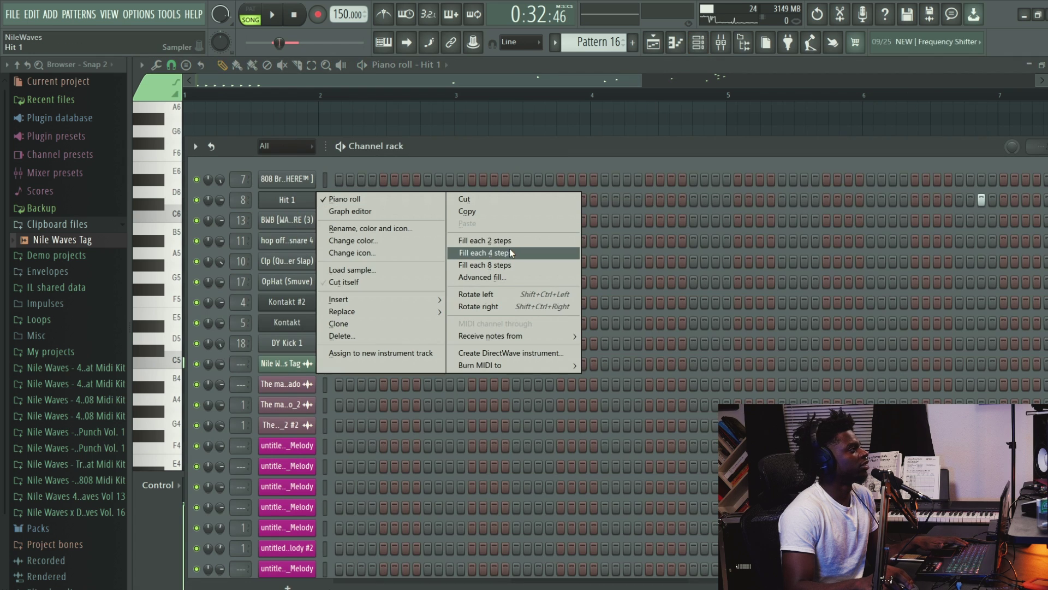
click(483, 241)
click(612, 76)
drag(641, 76, 632, 77)
key(space)
key(space)
Program one clap per bar, sixteen steps apart, on the Clp (Quay x Luger Slap) channel throughout Pattern 16.
click(743, 42)
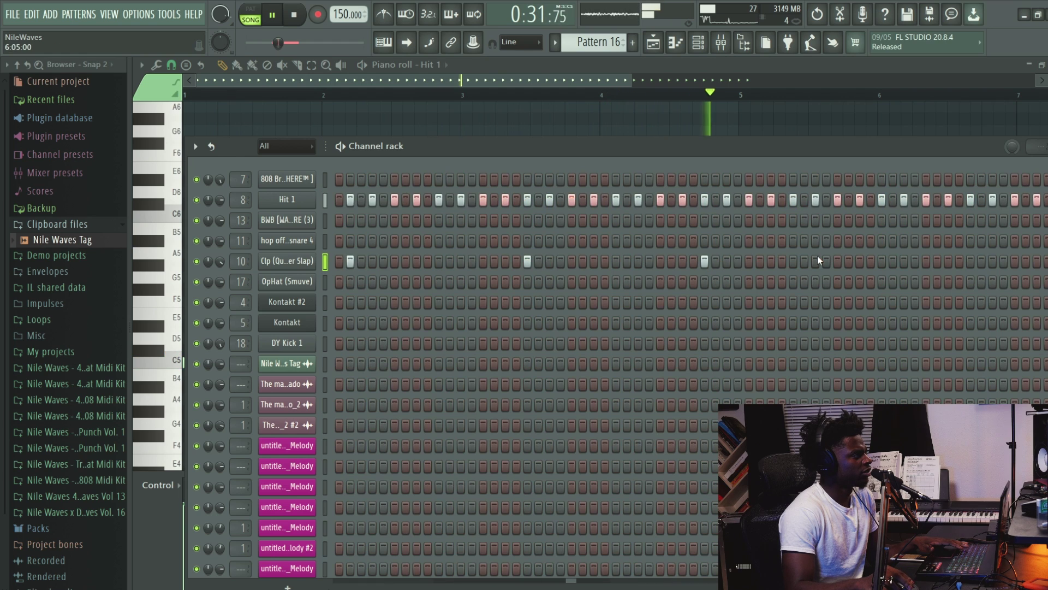
scroll(791, 491, left, 3)
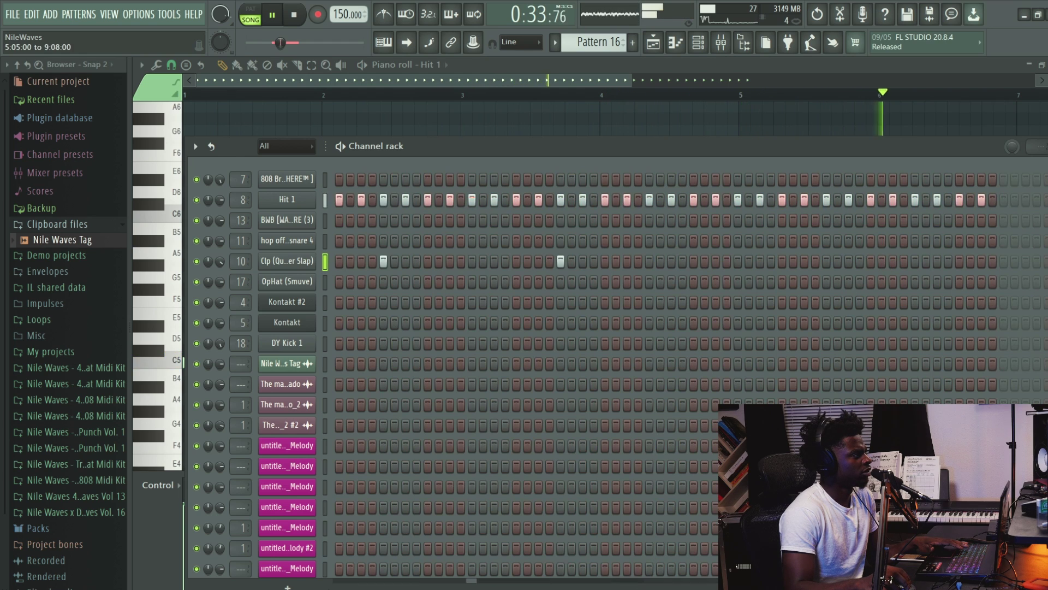
click(739, 264)
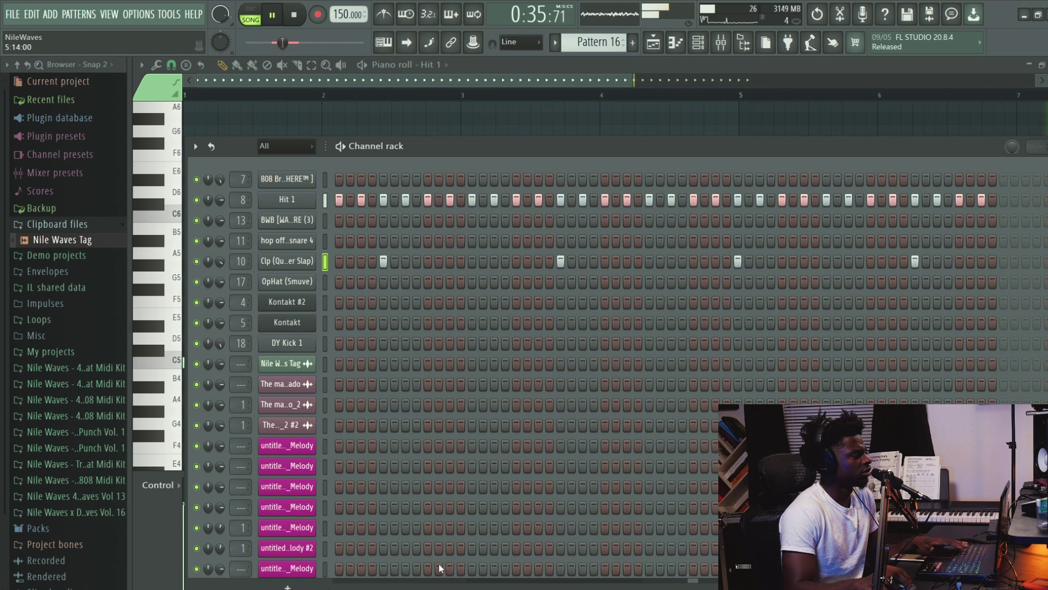
scroll(293, 213, left, 4)
click(346, 201)
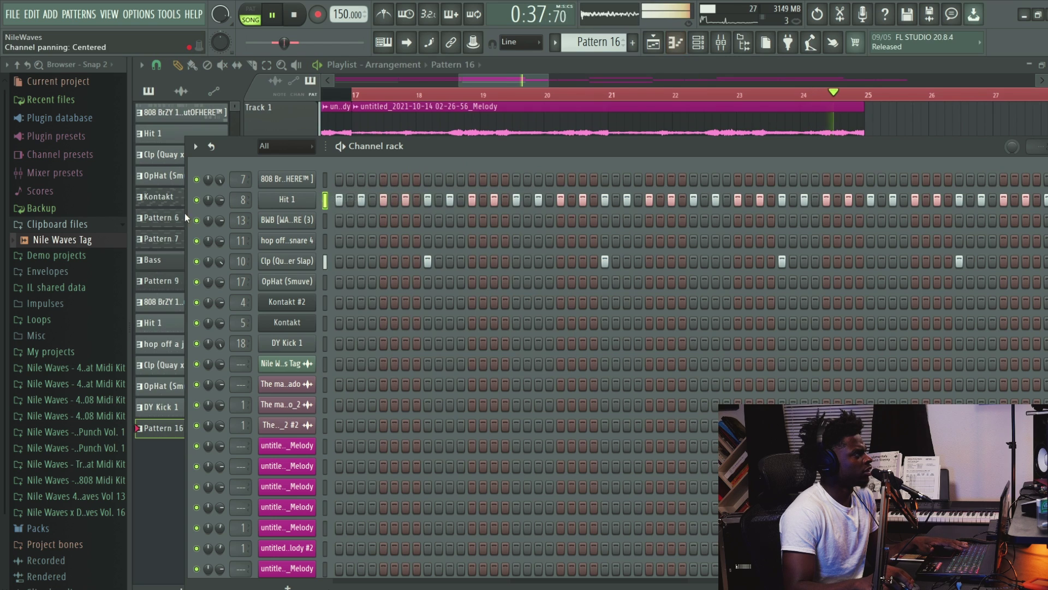
Open the piano roll of the 808 BrZY 1 channel and add an F5 note near the middle of bar 1.
right_click(300, 201)
click(344, 179)
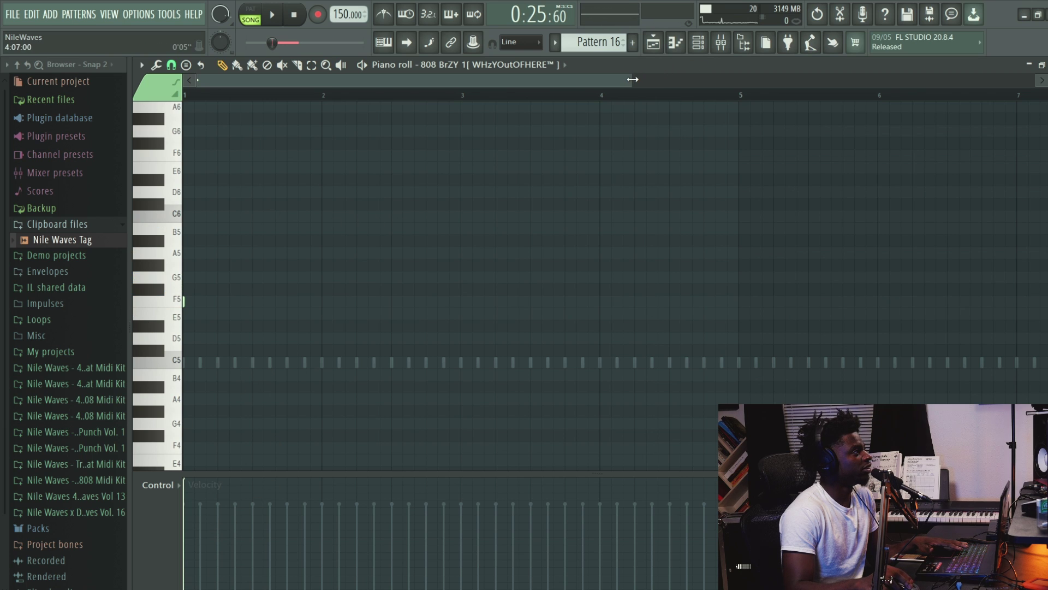
drag(632, 79, 437, 80)
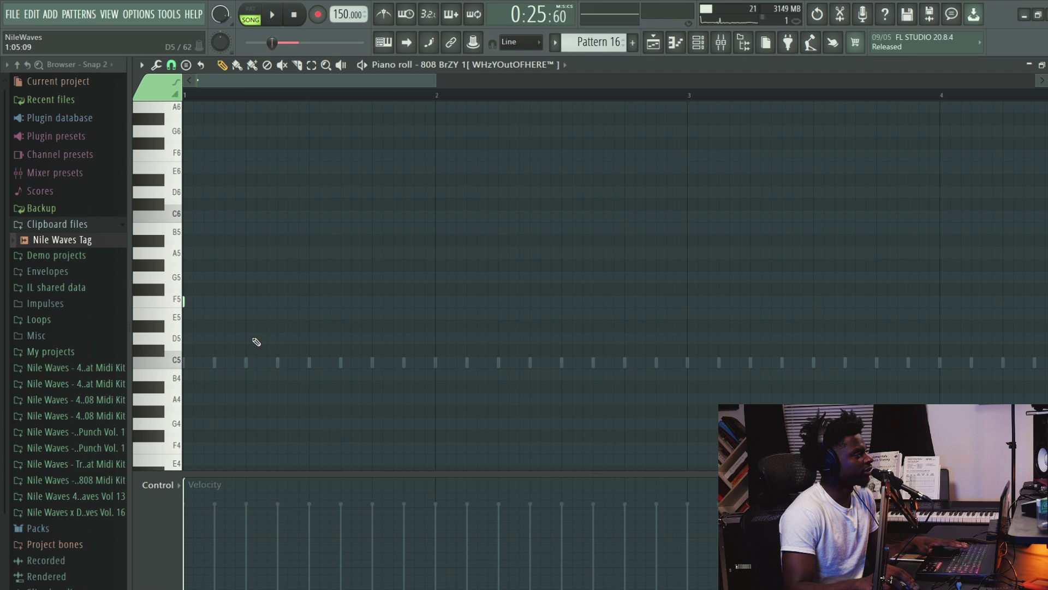
key(space)
click(278, 302)
click(403, 303)
right_click(404, 303)
Add three F5 notes to the 808 line in bar 2 and a high C#6 note near the bar's end.
click(467, 302)
click(499, 302)
click(583, 301)
right_click(583, 303)
click(595, 303)
drag(410, 80, 435, 81)
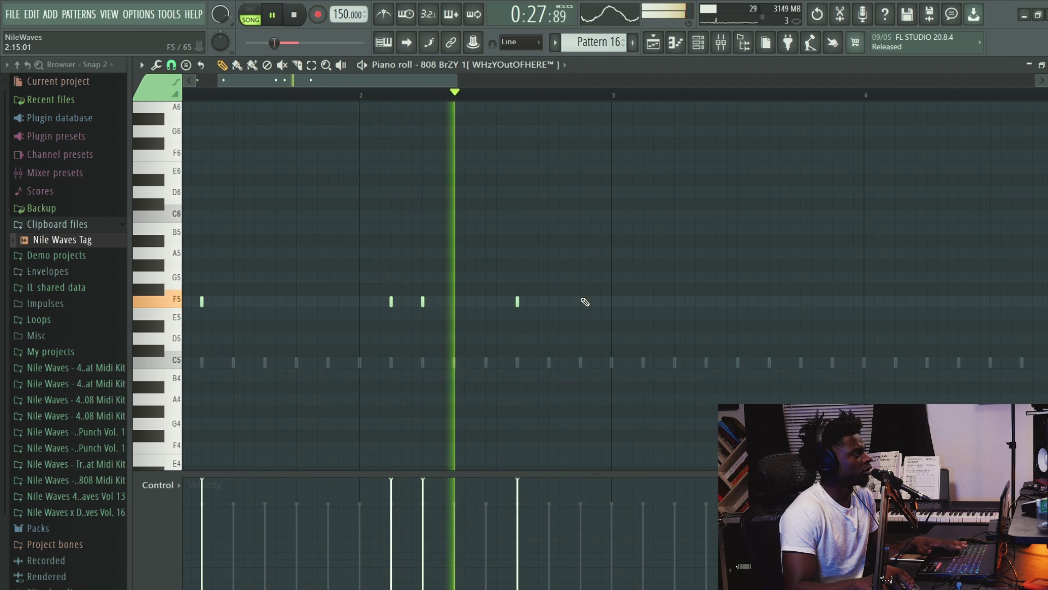
click(580, 203)
key(space)
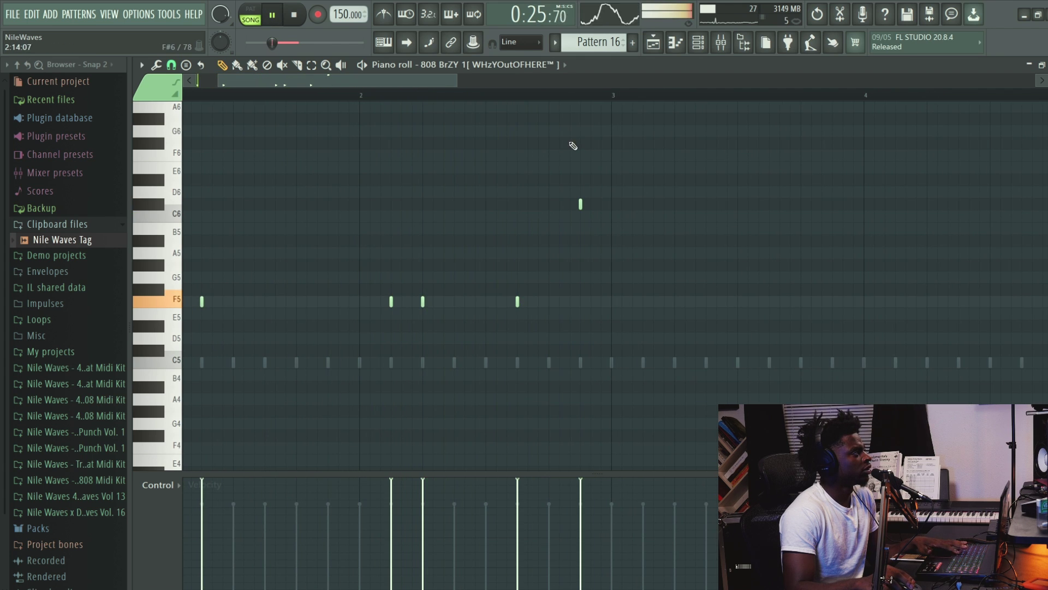
Add F5 notes to the 808 line at the start, near the middle and near the end of bar 3.
click(439, 95)
drag(439, 81, 465, 81)
click(519, 301)
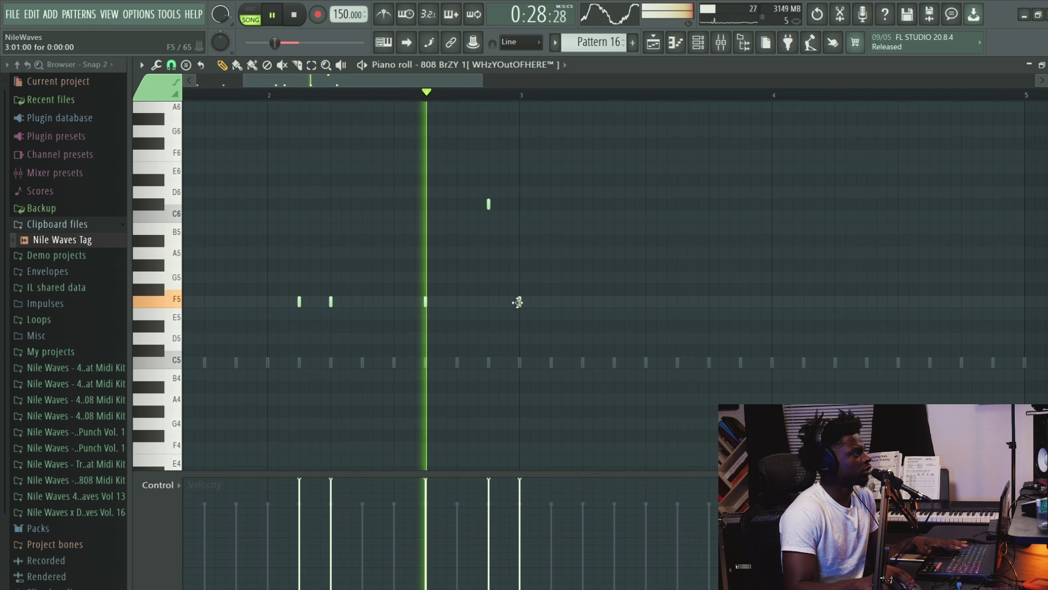
click(614, 301)
click(750, 301)
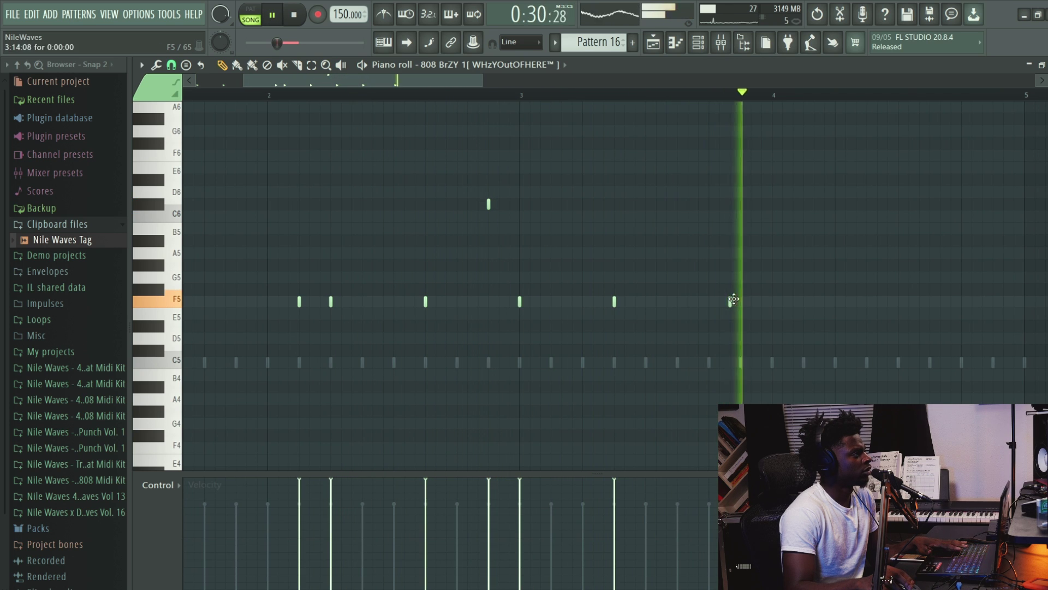
drag(458, 80, 510, 80)
mouse_move(565, 301)
mouse_down()
mouse_move(543, 304)
mouse_move(554, 303)
mouse_up()
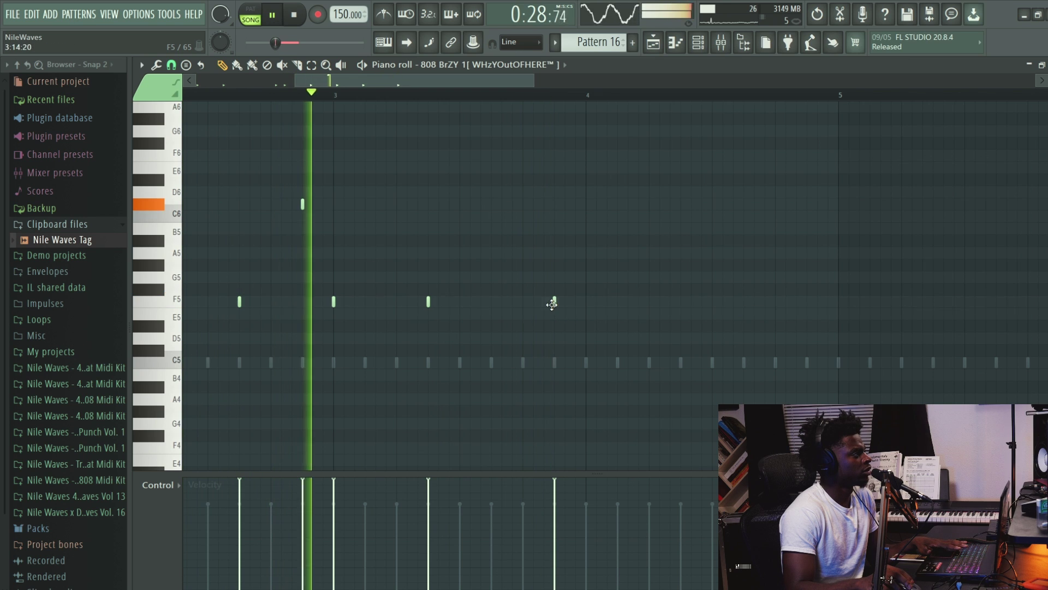
Add three F5 notes to the 808 line in bar 4 and a lower C5 note near the bar's end.
click(617, 301)
click(649, 302)
drag(526, 80, 571, 80)
click(584, 301)
key(space)
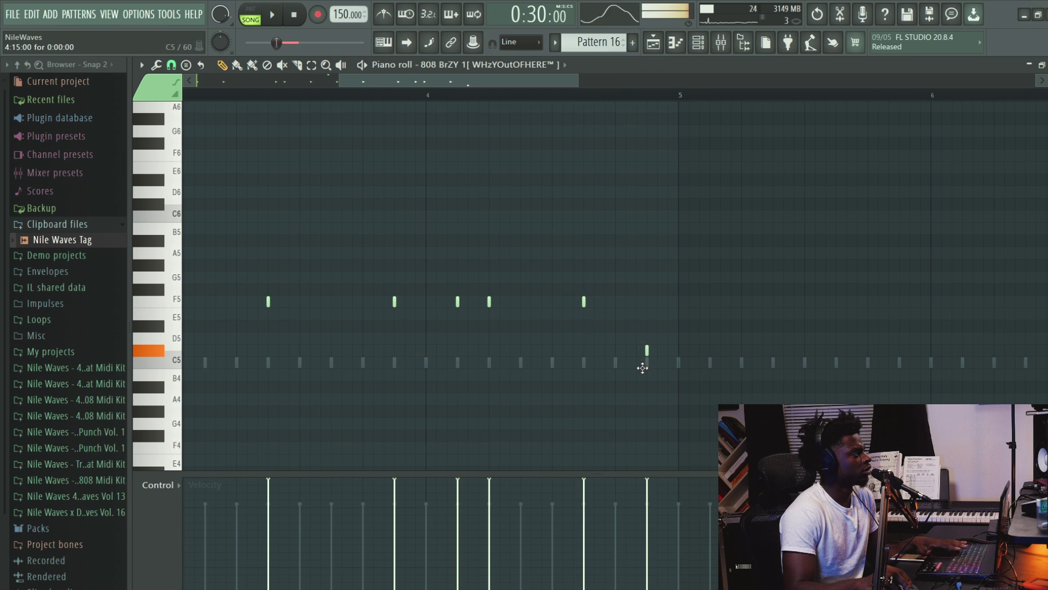
Duplicate the four-bar 808 phrase and align the copy to start at bar 5.
key(space)
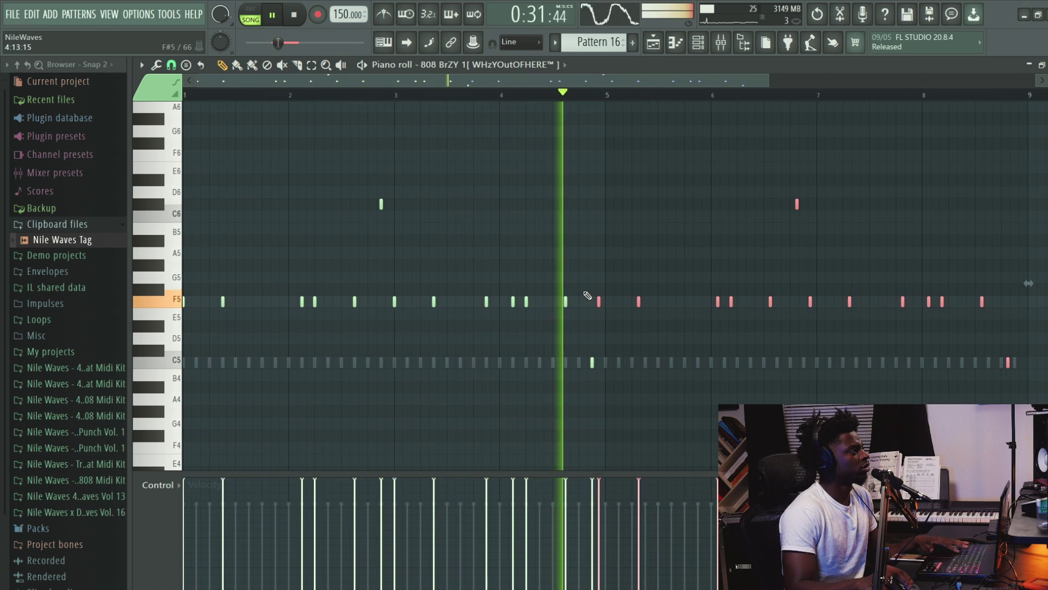
key(space)
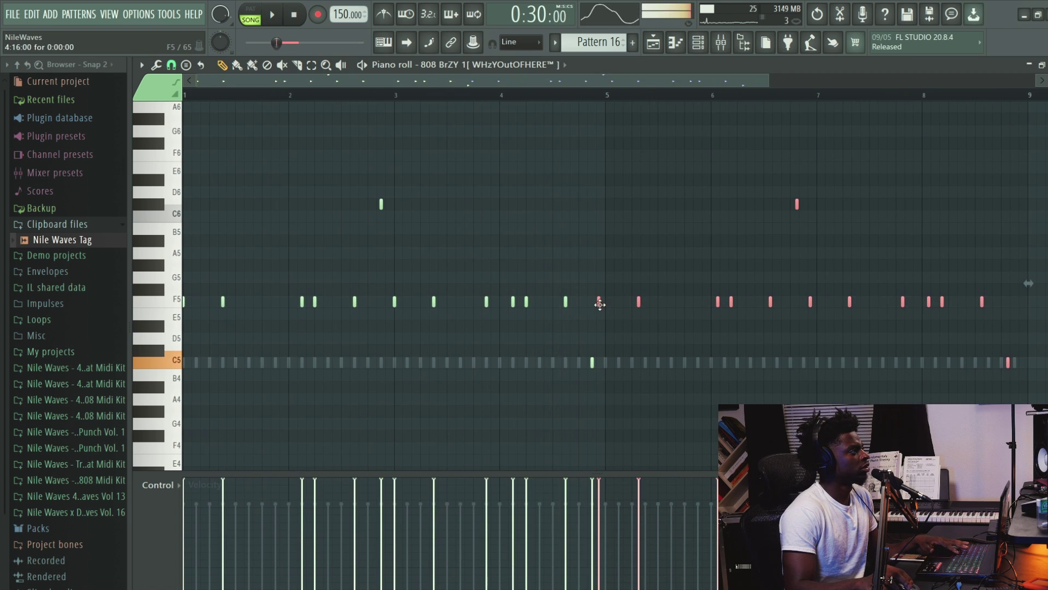
click(609, 94)
key(space)
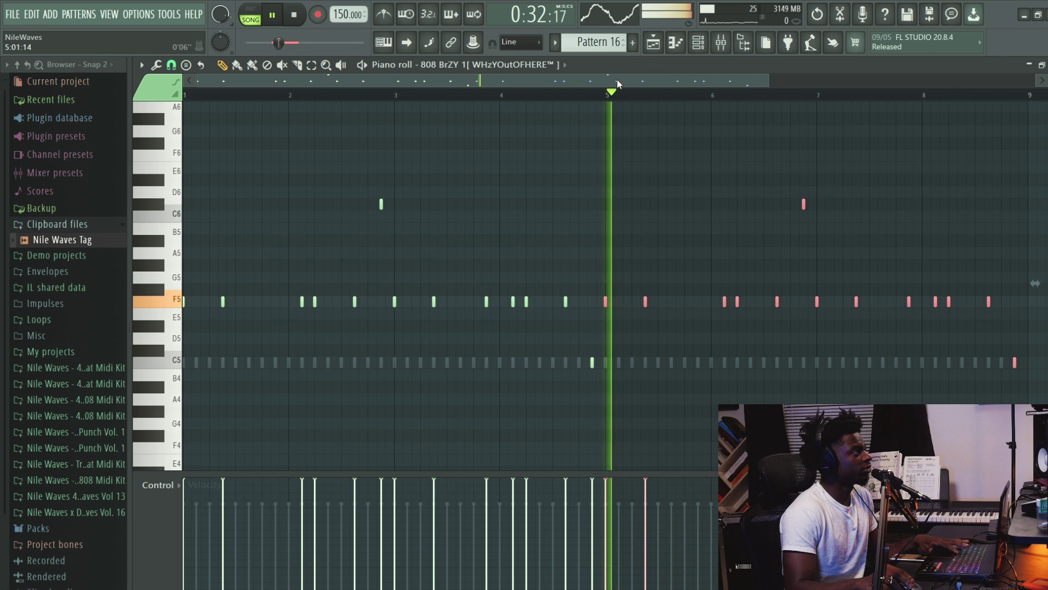
scroll(712, 87, up, 2)
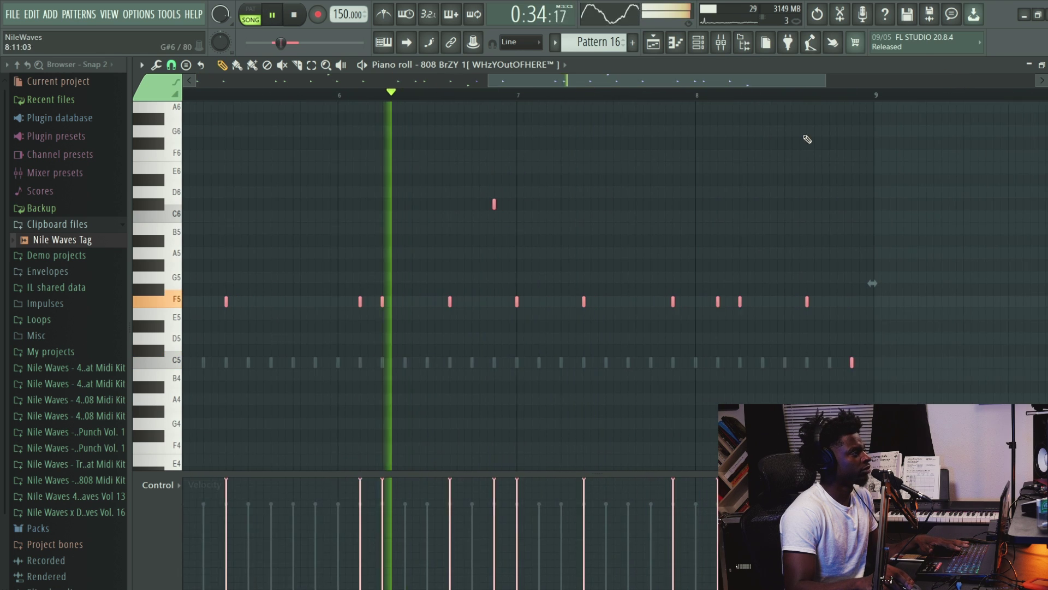
Lower the copied F5 notes in bars 7 and 8 of the 808 line to C#5.
drag(930, 283, 515, 335)
key(space)
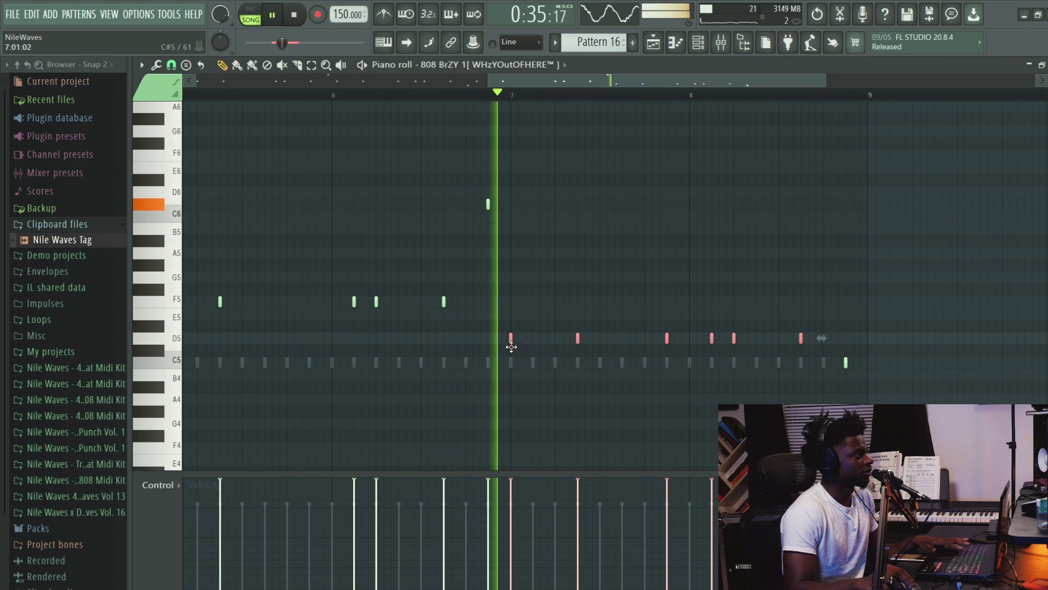
key(space)
key(space)
key(space)
scroll(732, 77, up, 3)
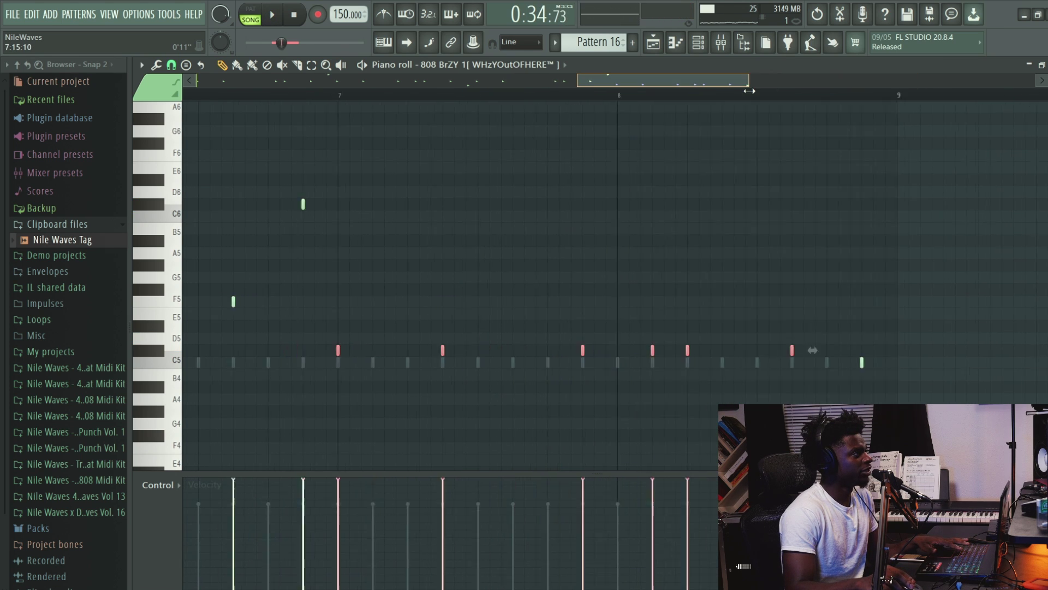
click(171, 64)
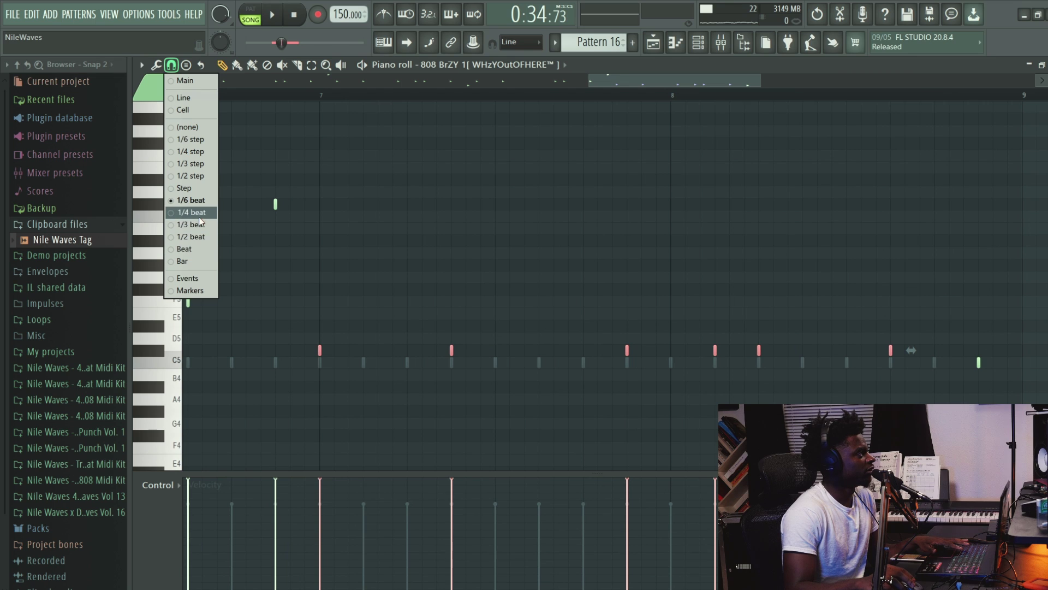
click(194, 225)
key(space)
key(space)
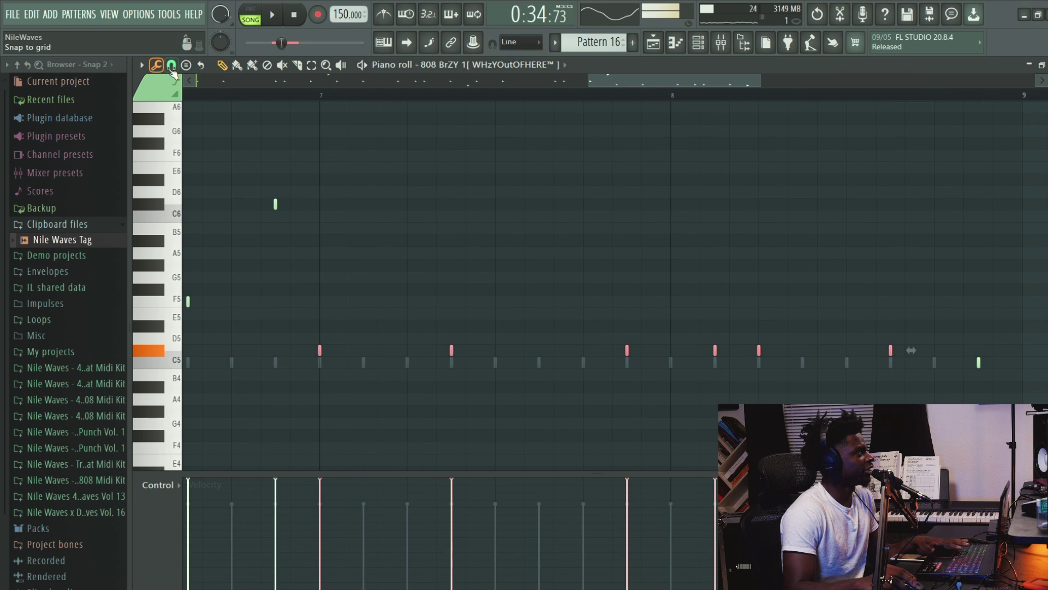
Set the snap to 1/4 step and turn the first C#5 note of bar 8 into a three-note 808 roll.
click(171, 64)
click(198, 152)
click(687, 340)
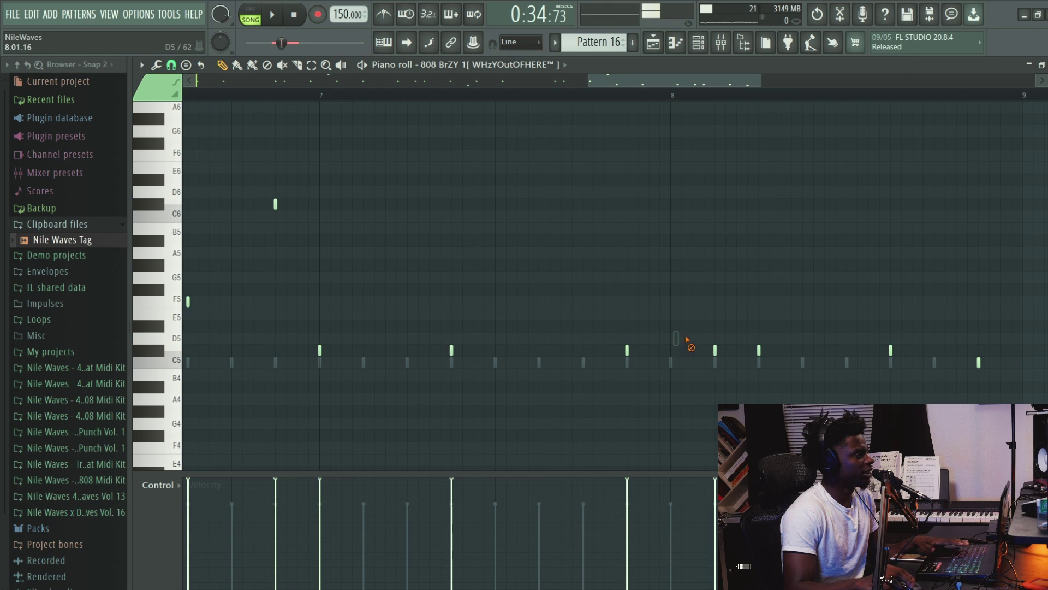
key(space)
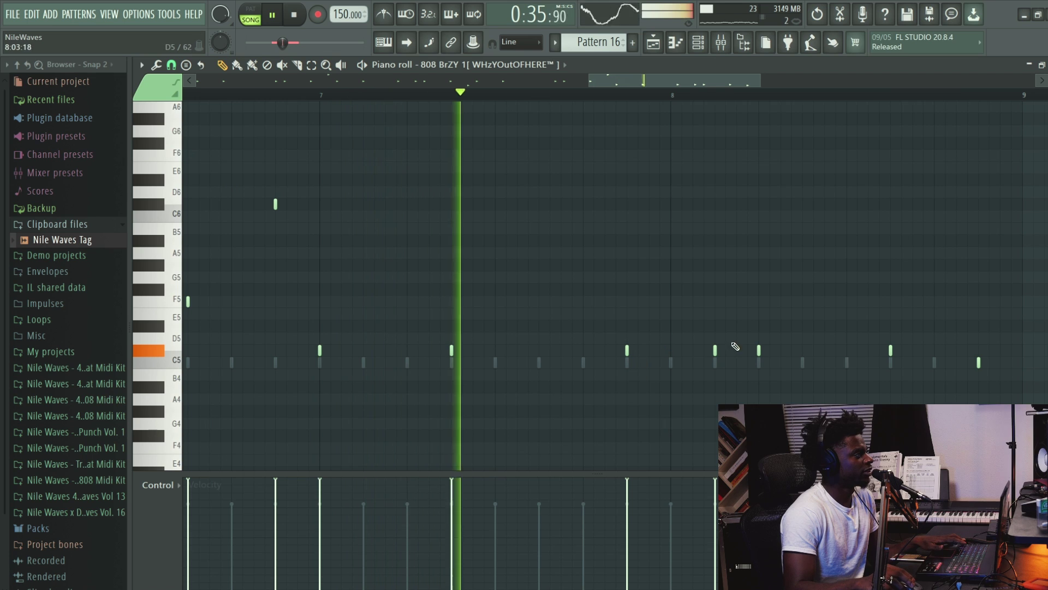
key(space)
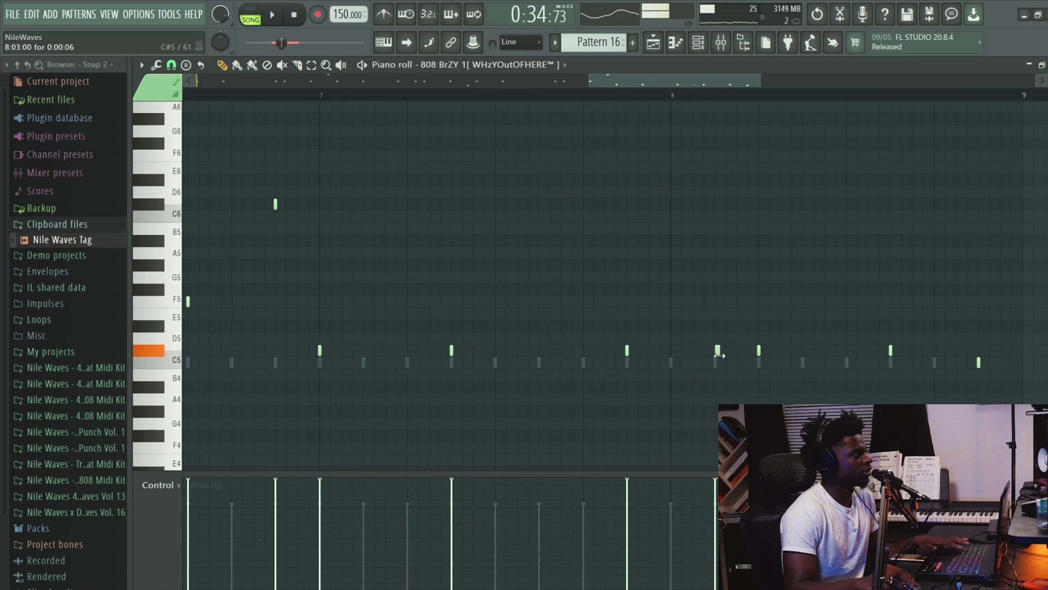
drag(712, 356, 731, 355)
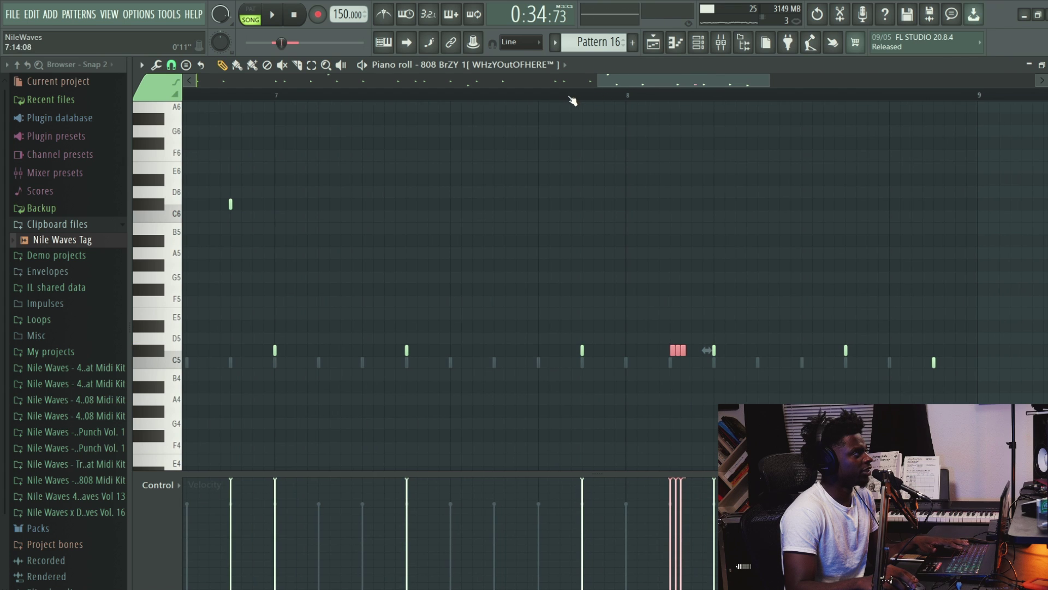
key(space)
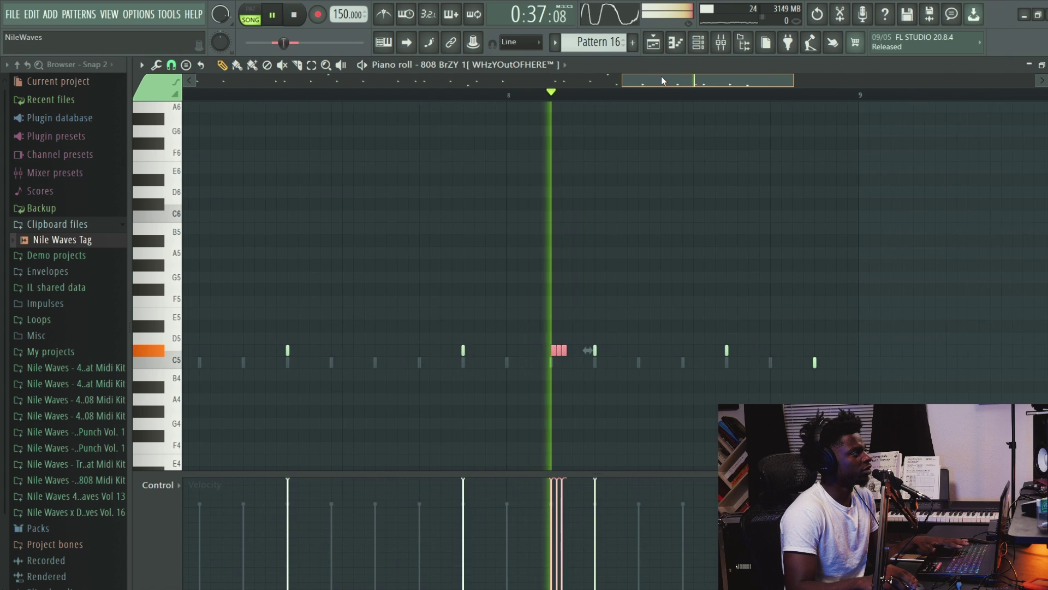
Set the snap to 1/3 beat and add two C#5 notes just before the middle of bar 8.
click(171, 65)
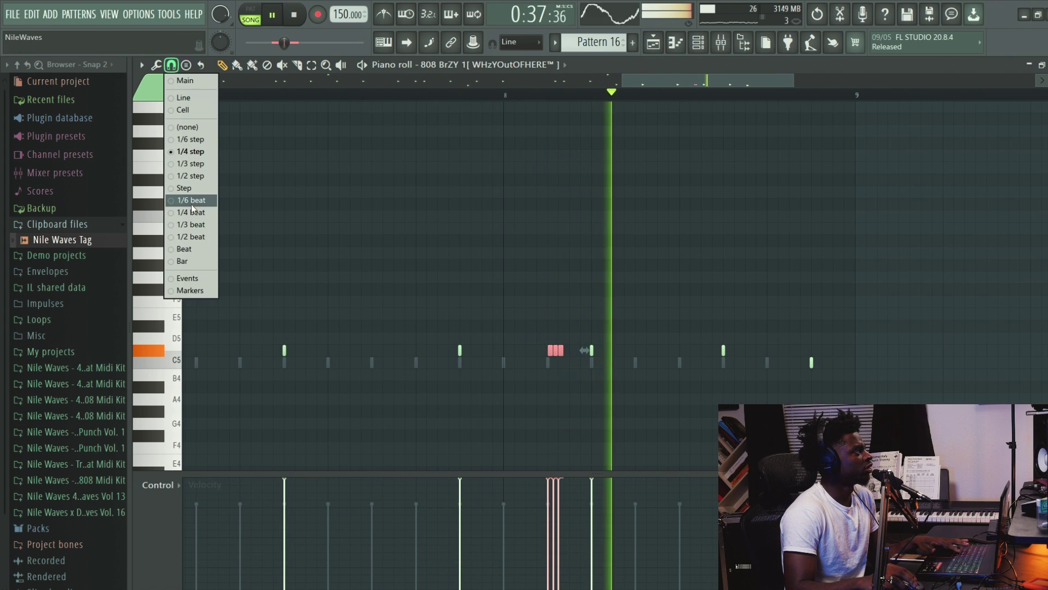
click(191, 224)
key(space)
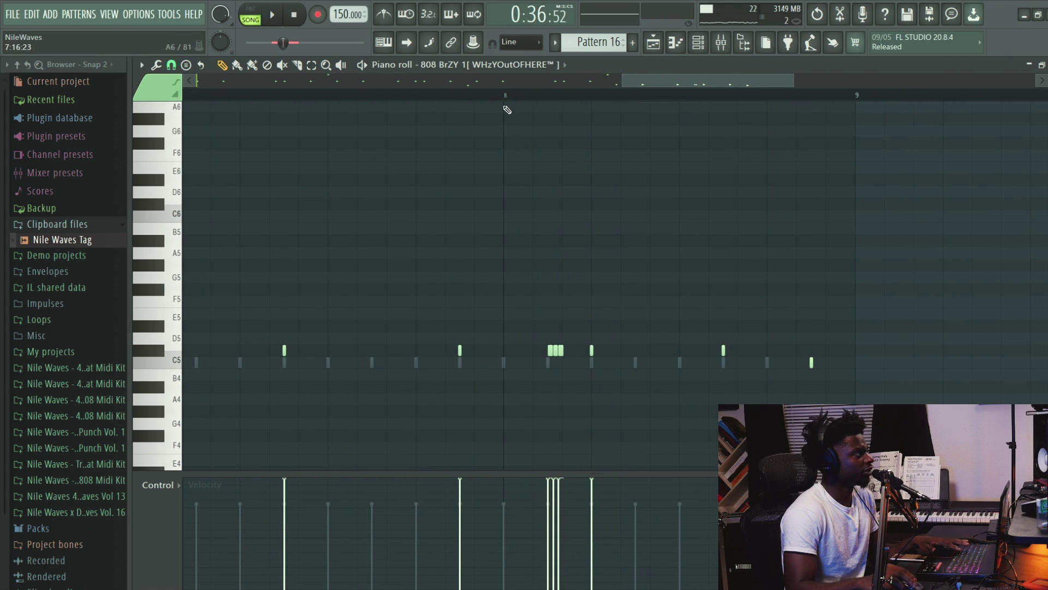
click(170, 65)
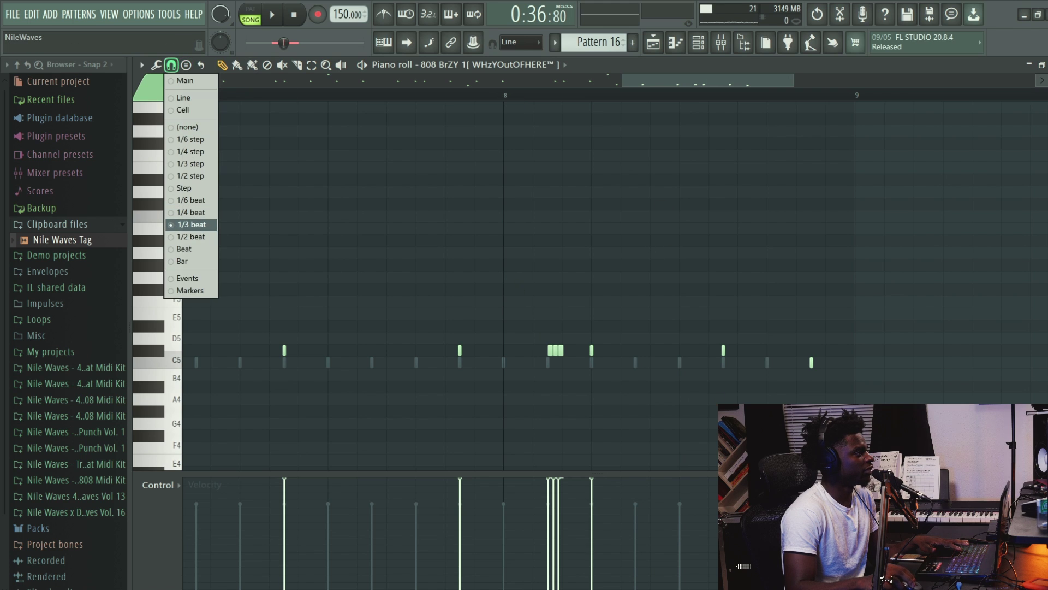
click(630, 350)
key(space)
click(652, 350)
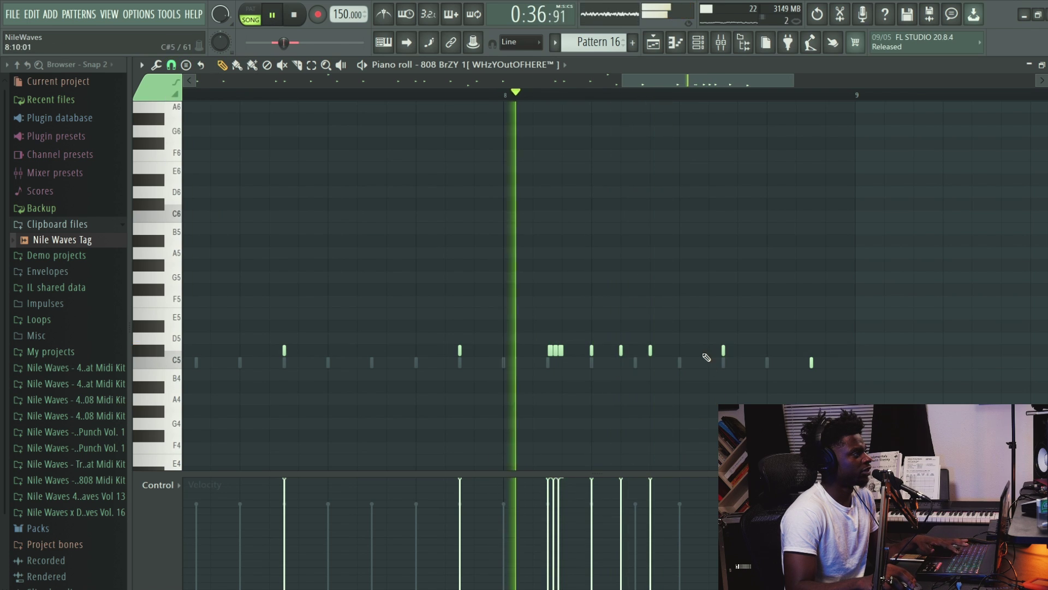
Replace the last C#5 note and the closing C5 note of bar 8 with three C#5 notes in the bar's second half.
right_click(724, 350)
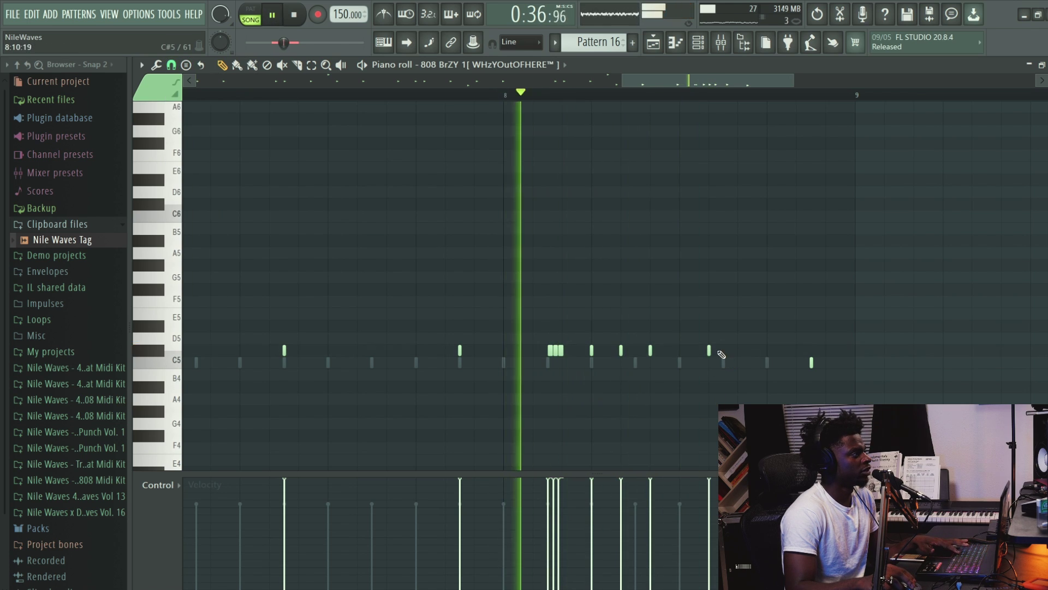
click(680, 350)
click(738, 350)
key(space)
key(space)
click(796, 350)
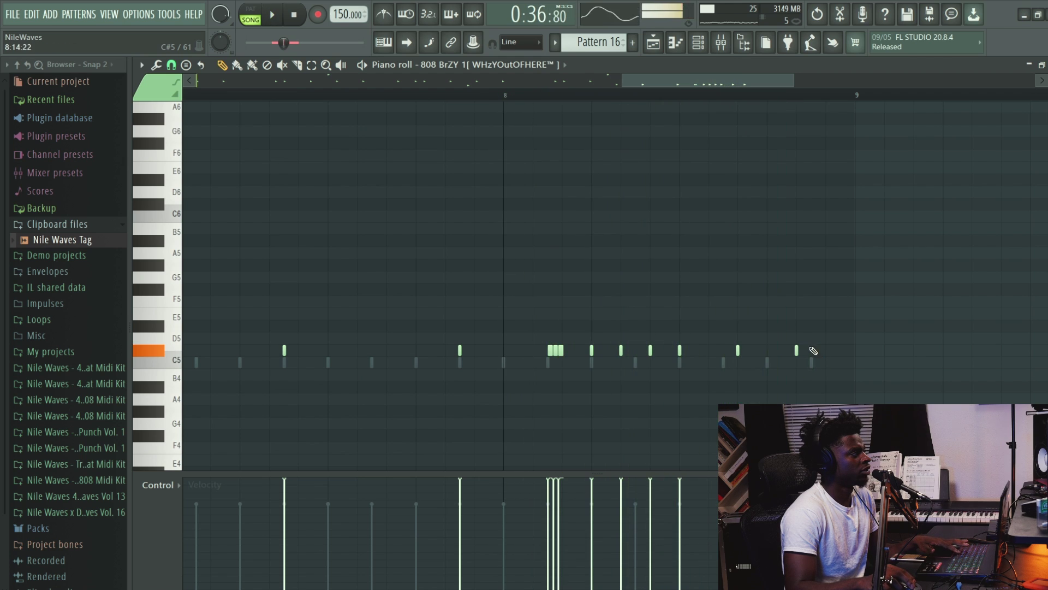
key(space)
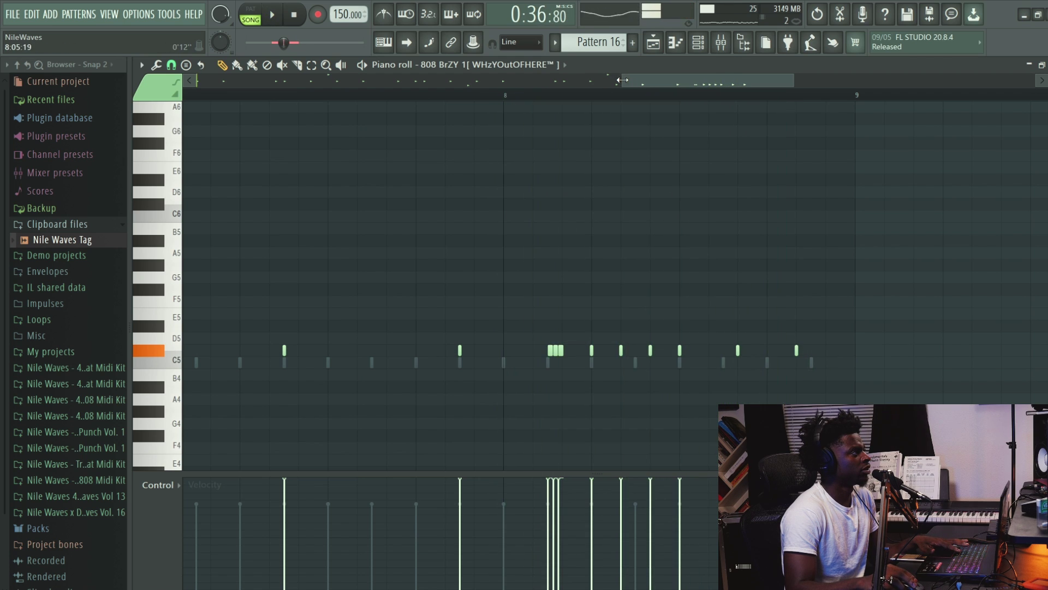
Lower the six C#5 notes following the three-note roll in bar 8 to C5 and play the line.
drag(623, 80, 573, 81)
right_click(883, 352)
key(space)
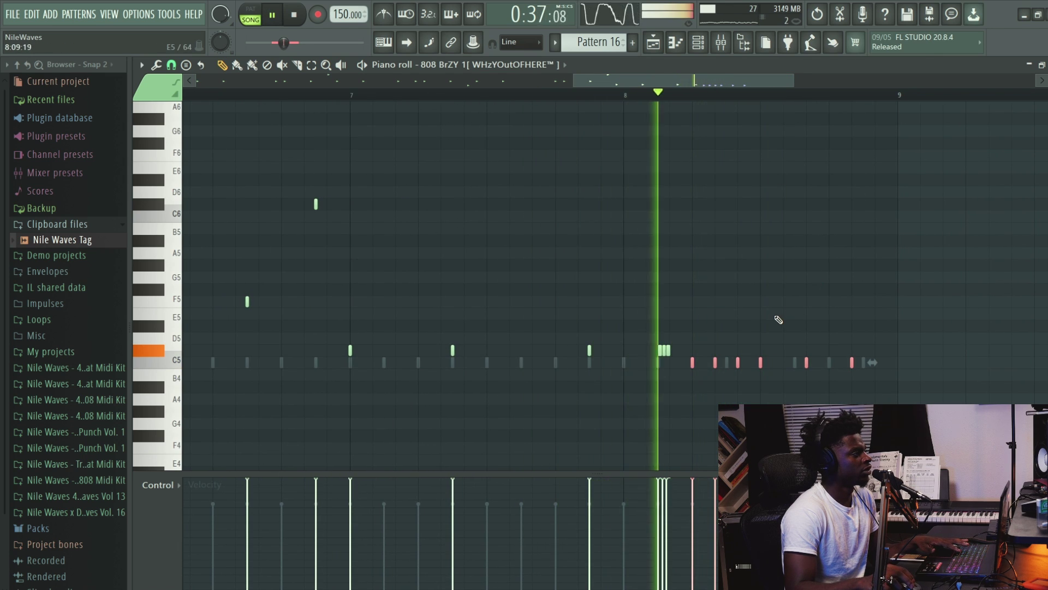
Return to the playlist and copy the Pattern 16 clip along Track 3, including a copy at bar 33.
click(654, 45)
click(365, 95)
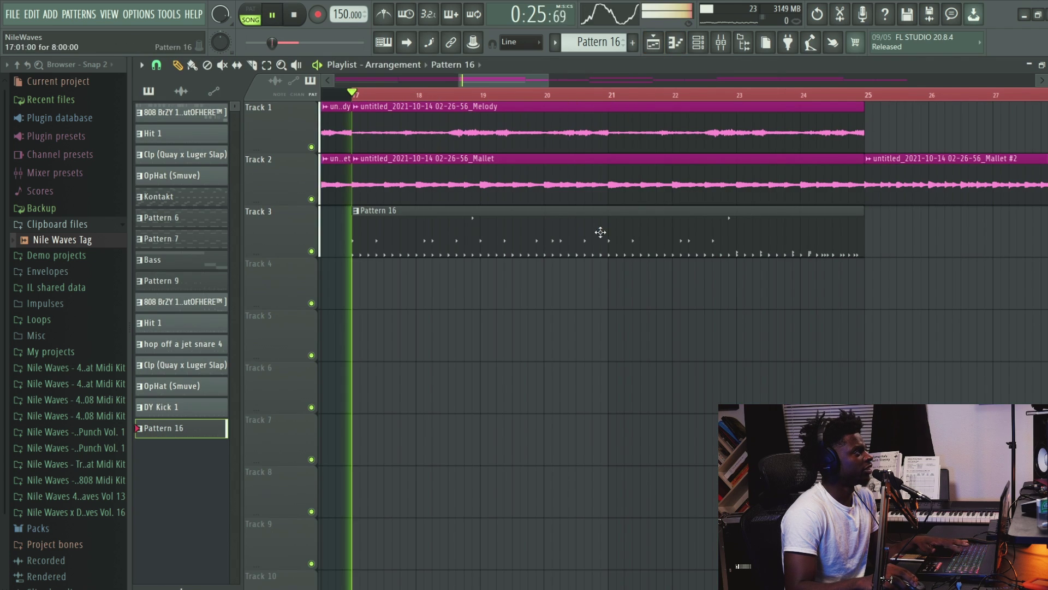
click(566, 224)
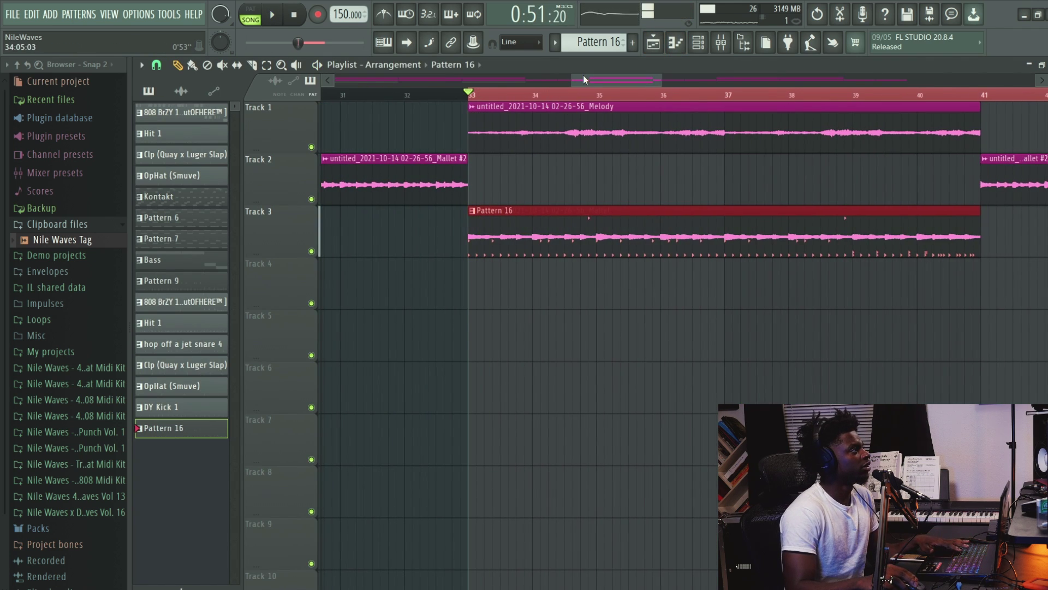
Rearrange the clips around the Pattern 16 copies and play the arrangement with the time selection starting at bar 17.
drag(572, 78, 337, 77)
drag(994, 235, 835, 292)
right_click(836, 291)
drag(894, 98, 611, 98)
drag(748, 273, 784, 227)
key(space)
drag(655, 82, 508, 87)
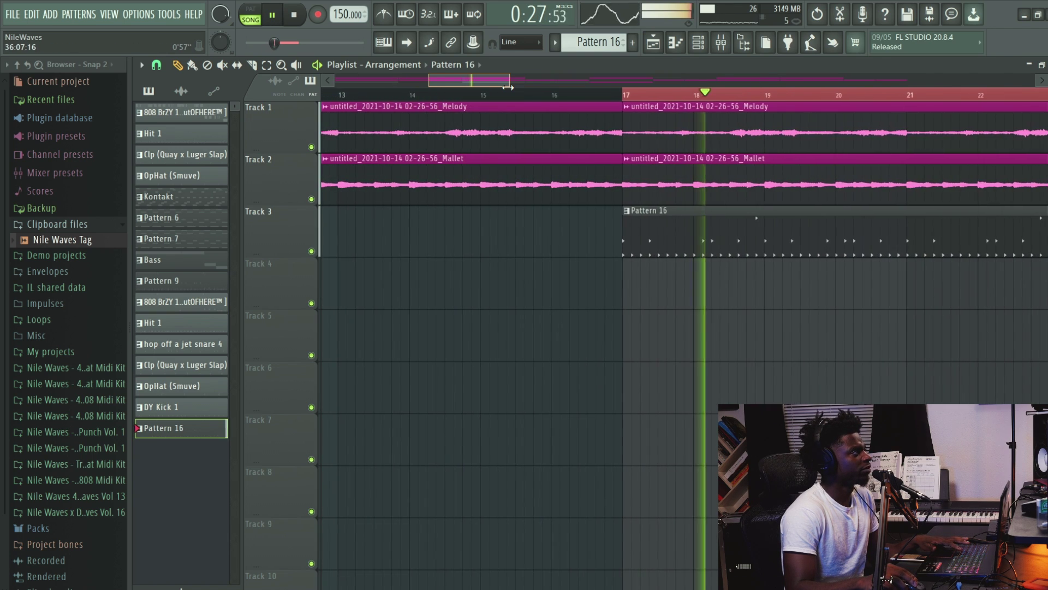
key(space)
Add hop off a jet snare 4 hits at step 15 of bar 1 and step 11 of bar 2 in the channel rack.
key(F6)
key(space)
click(493, 241)
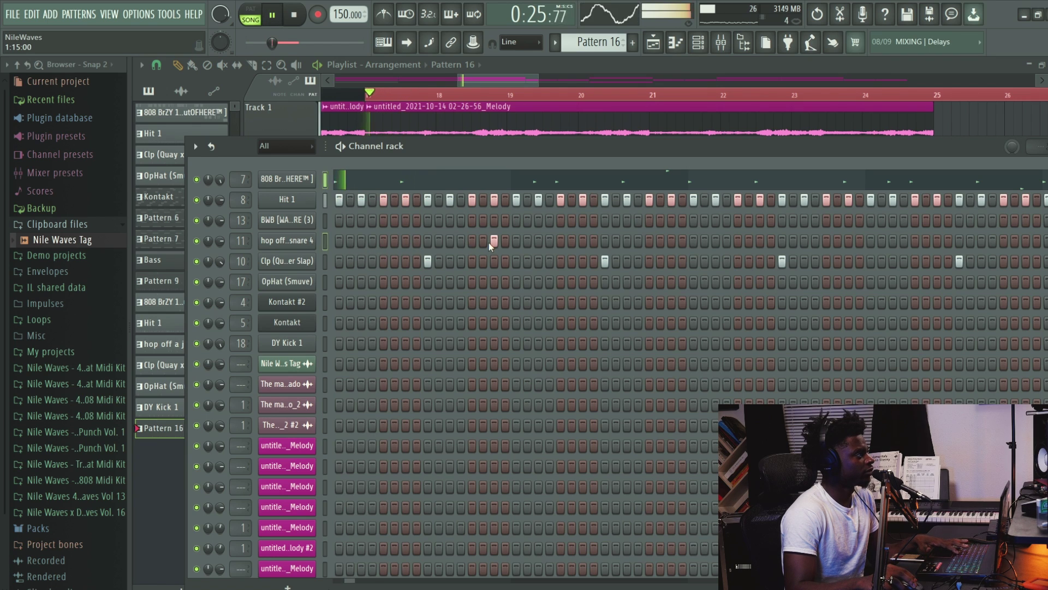
click(626, 241)
key(space)
Set the root note of the hop off a jet snare 4 channel to A#4 and close its settings.
click(313, 250)
click(239, 193)
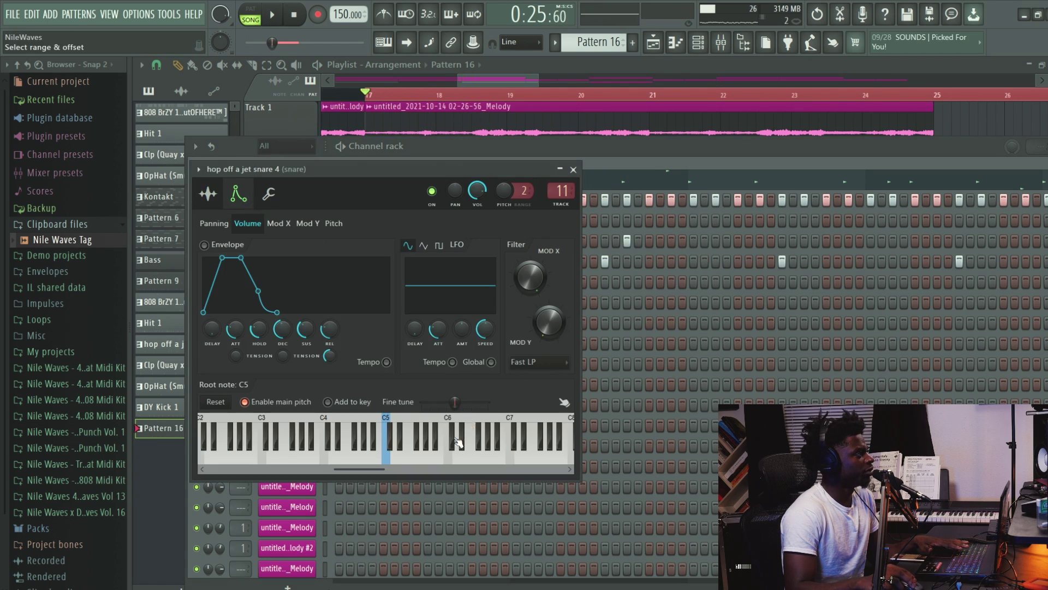
key(space)
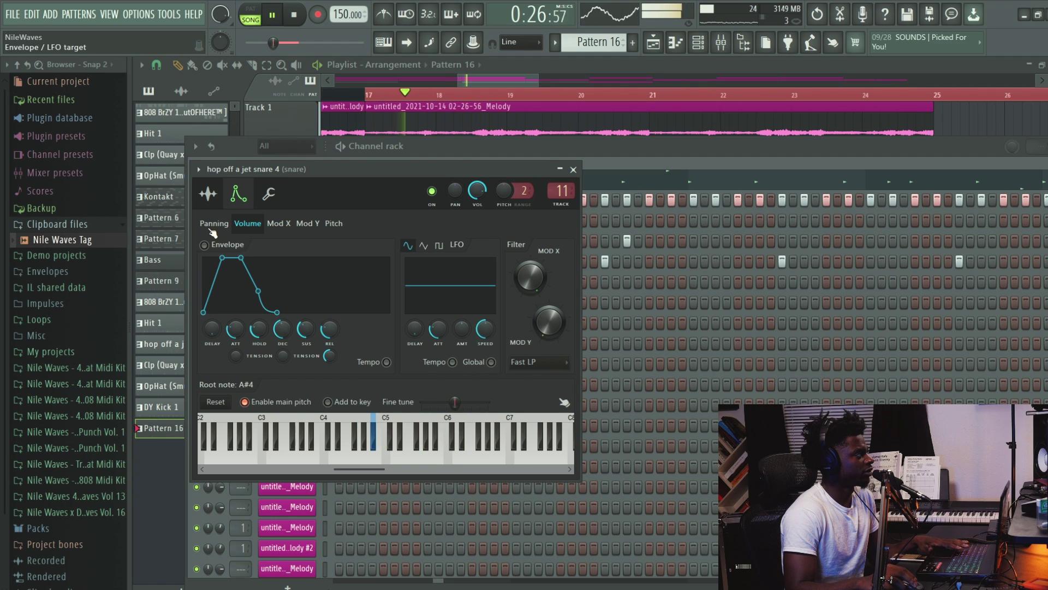
click(208, 193)
click(685, 160)
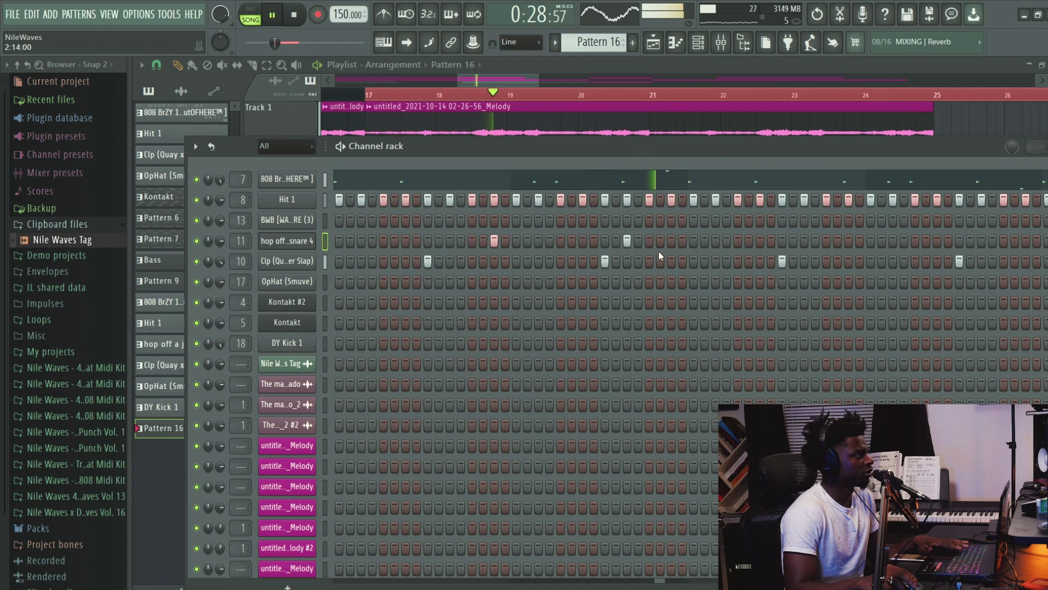
Add snare hits at step 15 of bar 3 and at steps 3 and 11 of bar 4.
click(849, 241)
click(893, 242)
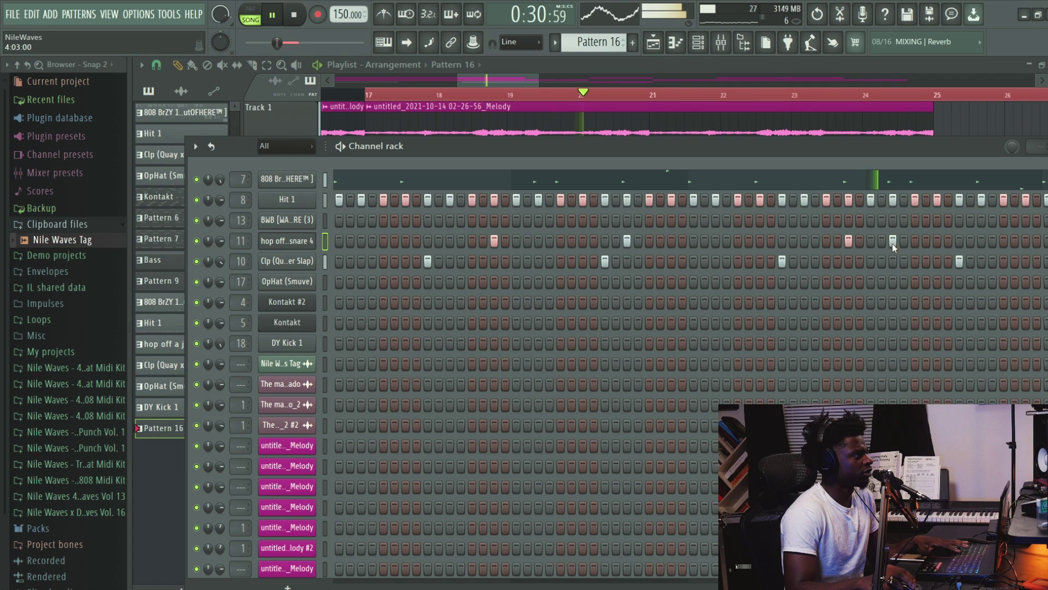
click(991, 241)
Duplicate the snare hits of bars 1 to 4 into bars 5 to 8 in the piano roll and return to the channel rack.
right_click(309, 241)
click(350, 240)
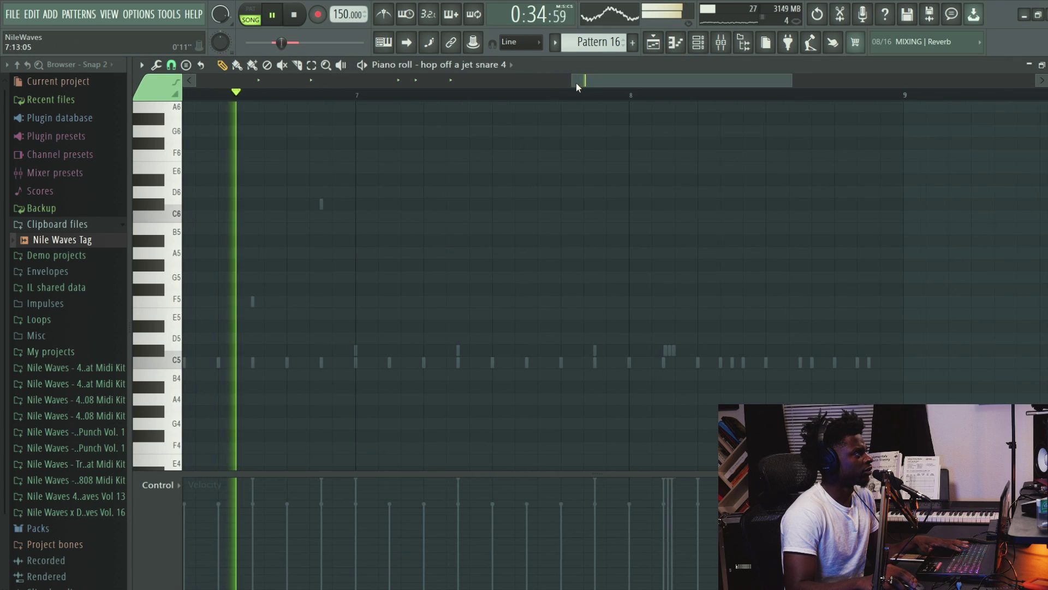
scroll(618, 99, down, 3)
drag(592, 98, 186, 99)
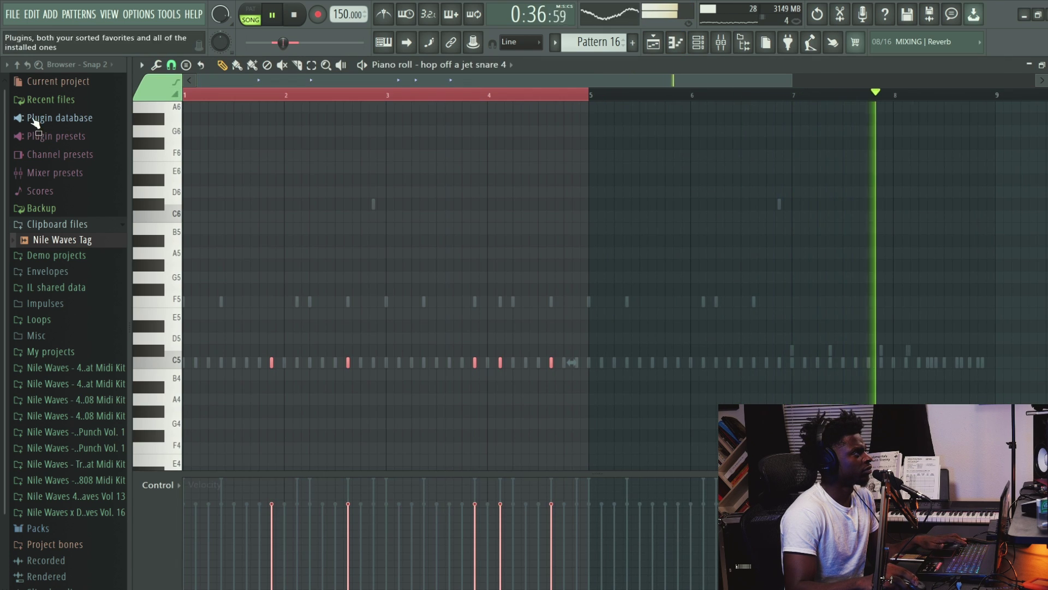
key(shift+Right)
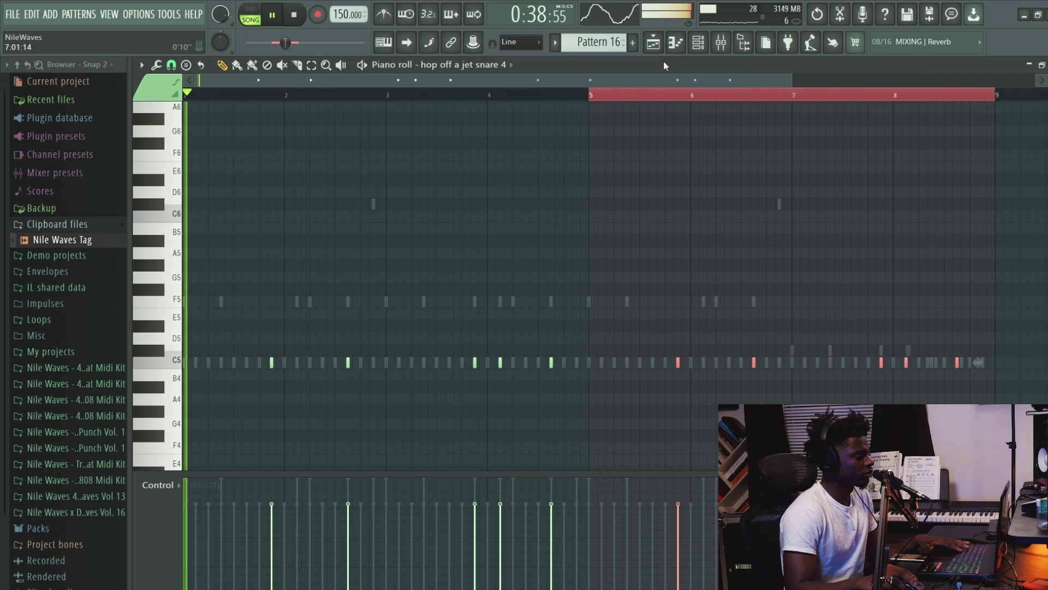
click(653, 43)
click(699, 47)
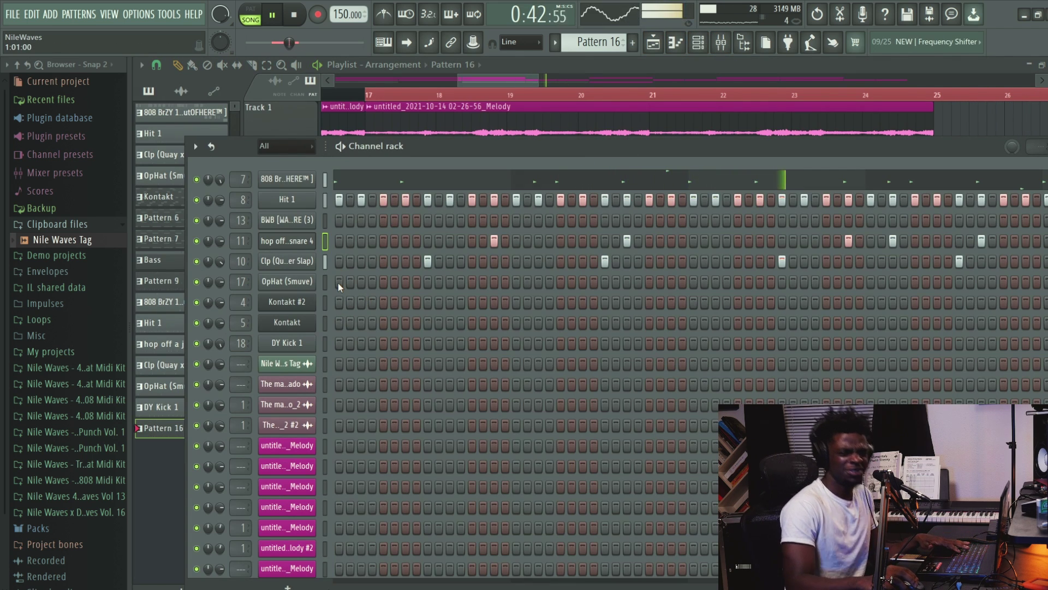
key(space)
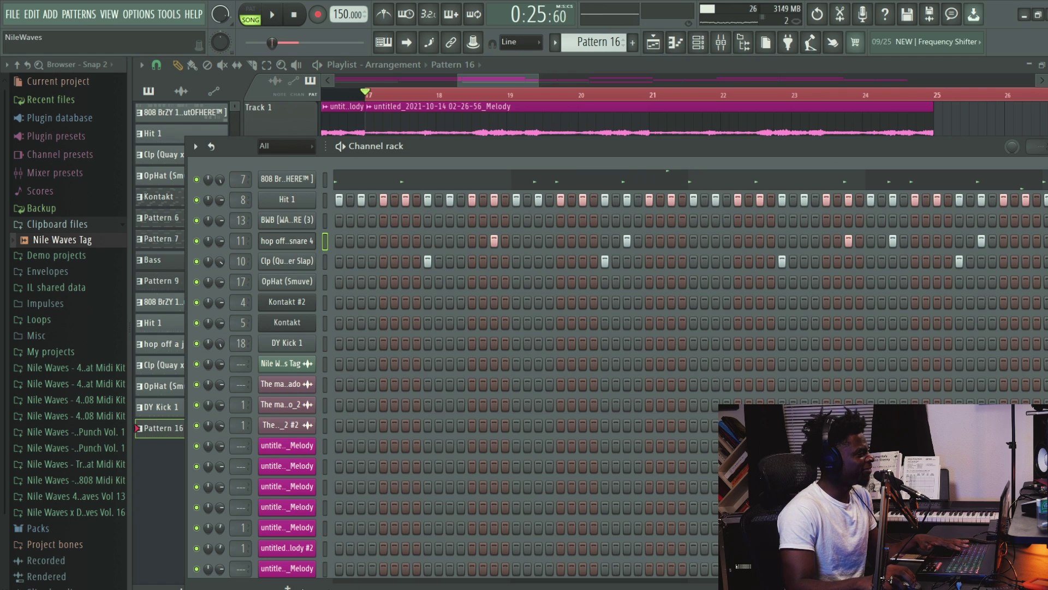
Place an OpHat (Smuve) hit at step 1 of bar 1 and set the channel's quick fade out to 96%.
click(323, 283)
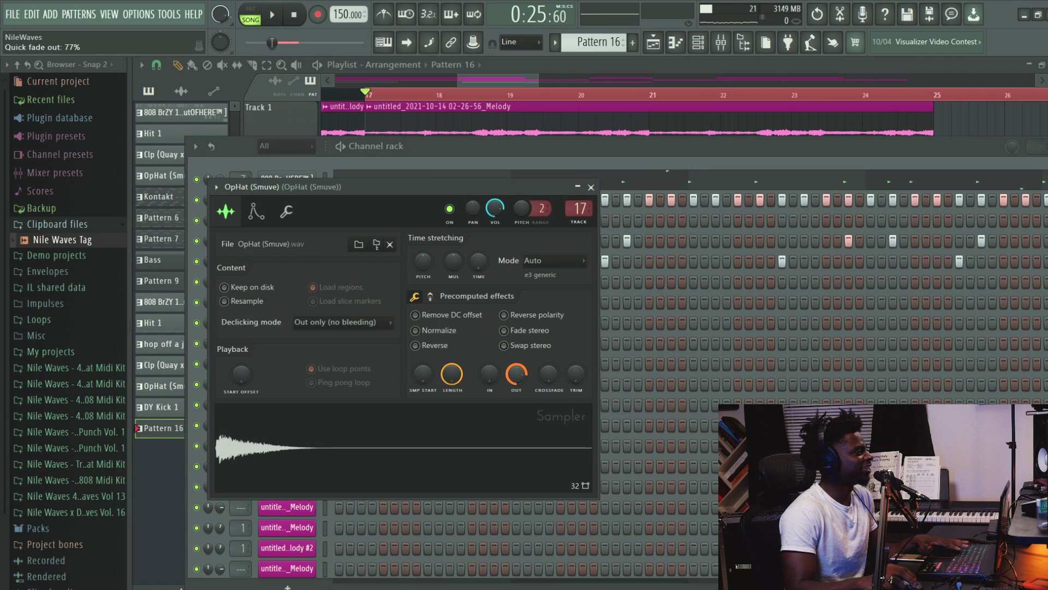
key(Escape)
key(space)
click(339, 281)
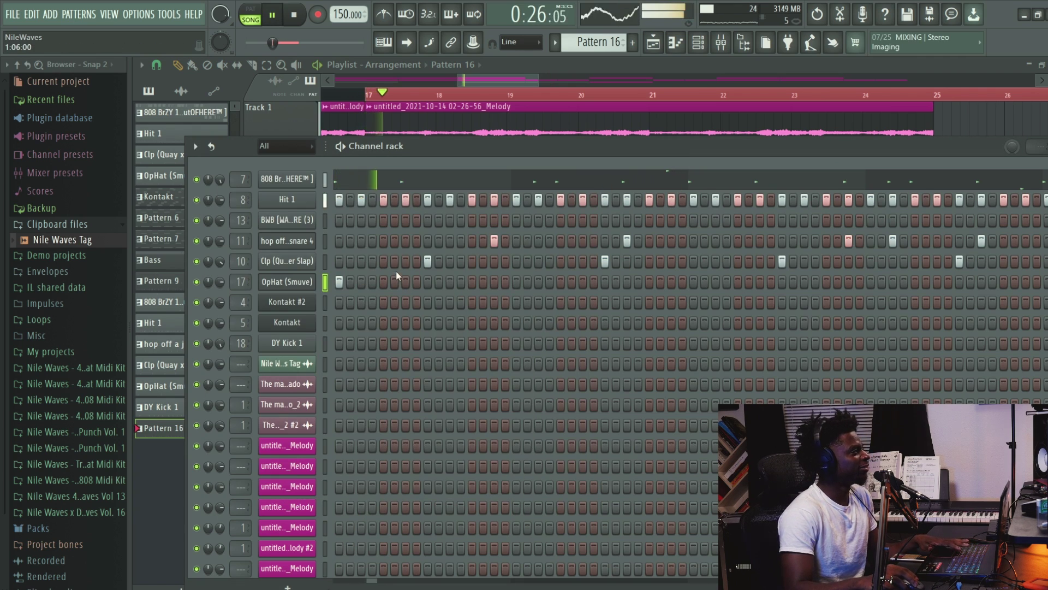
key(space)
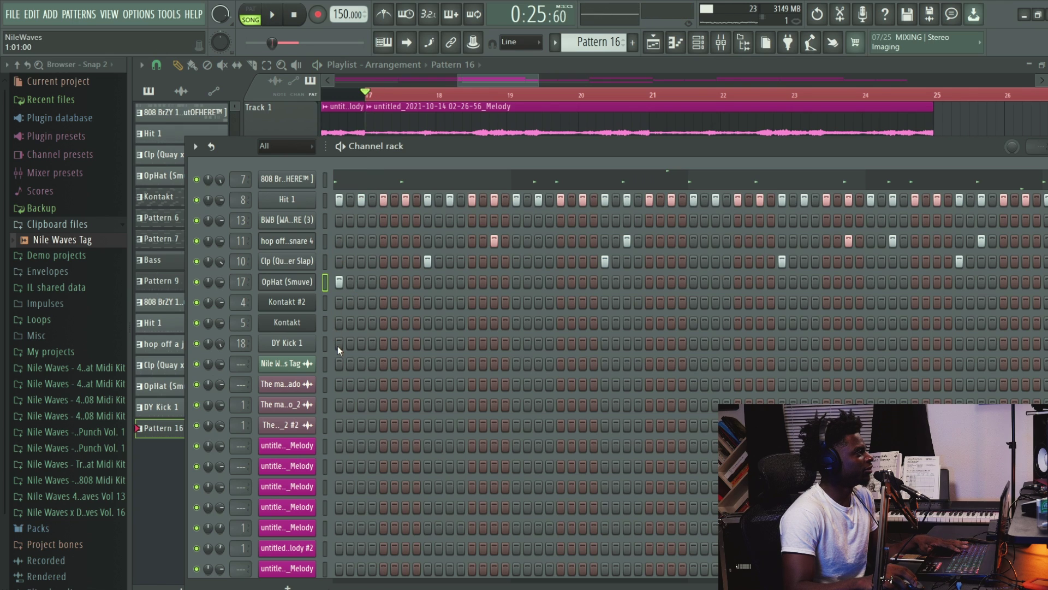
click(287, 281)
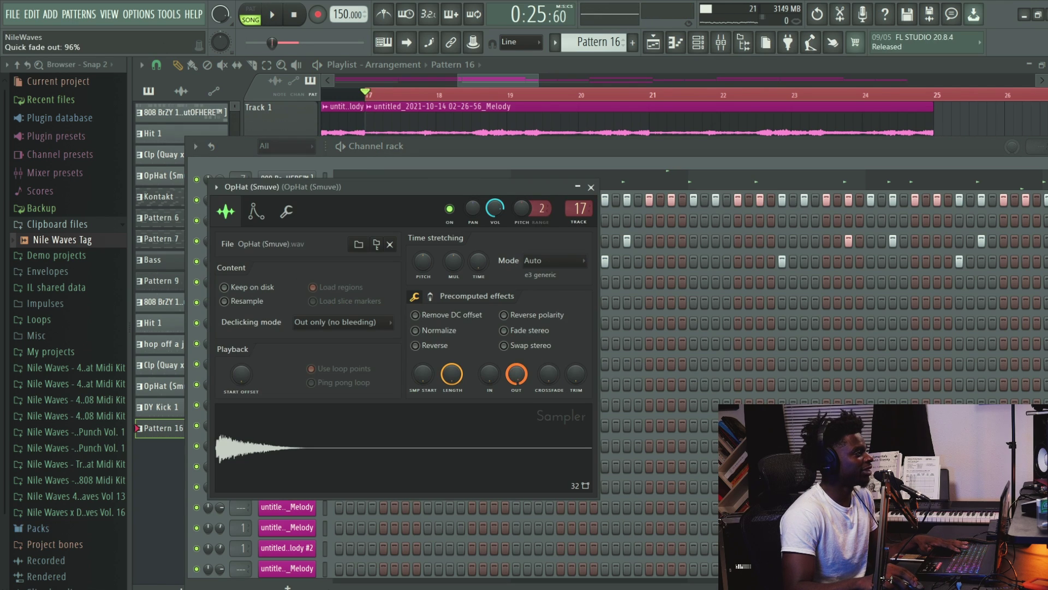
key(Escape)
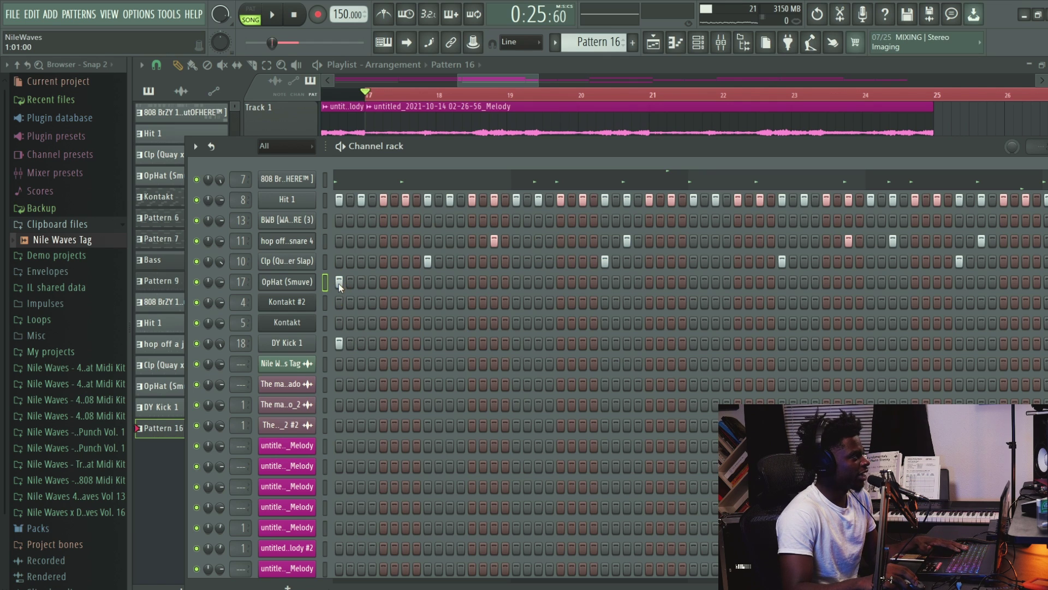
Add an OpHat (Smuve) hit at step 5 of bar 2 and DY Kick 1 hits at steps 1 and 7 of bar 1.
key(space)
click(561, 284)
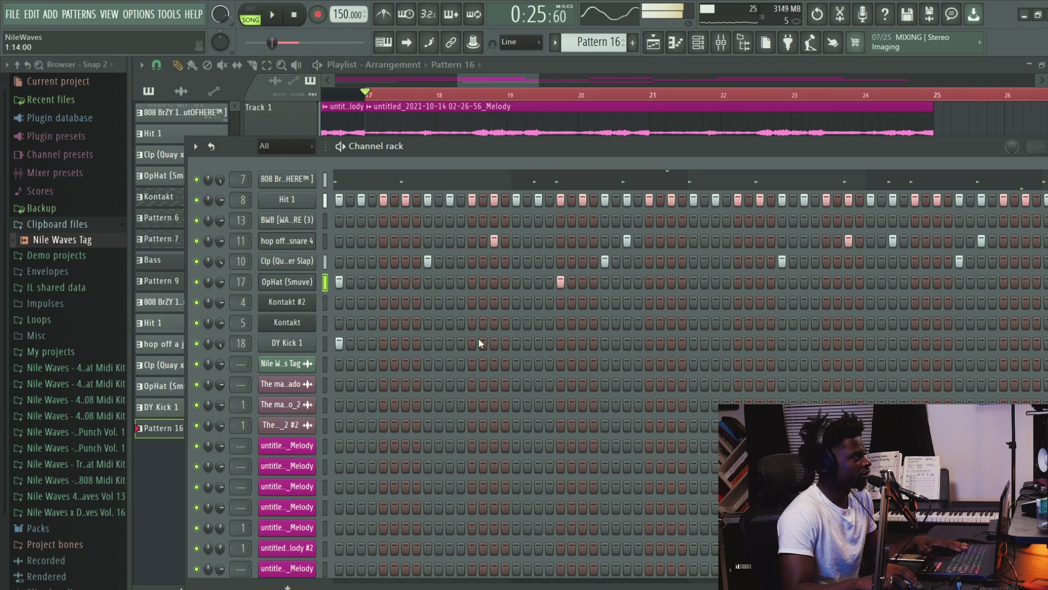
click(405, 343)
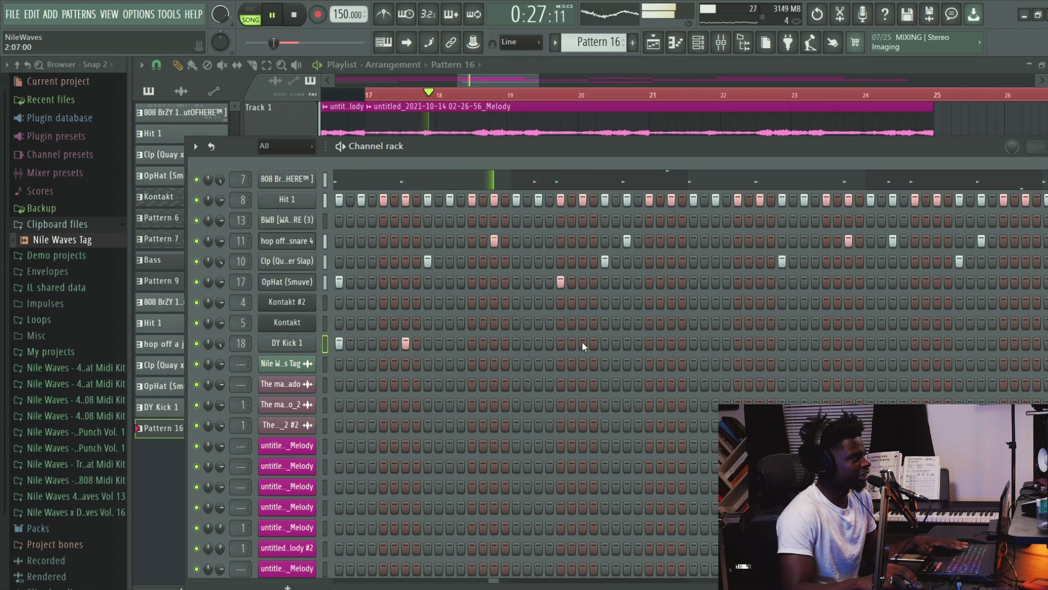
Add DY Kick 1 hits at steps 5 and 11 of bar 2 and at step 1 of bar 3.
click(550, 342)
right_click(549, 343)
click(561, 343)
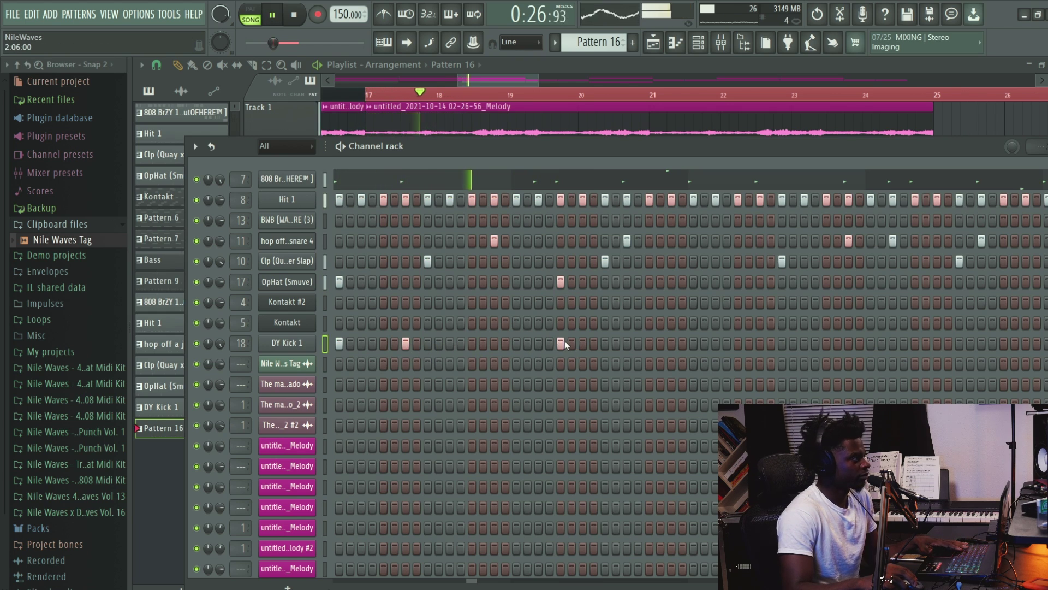
click(626, 343)
click(693, 343)
key(space)
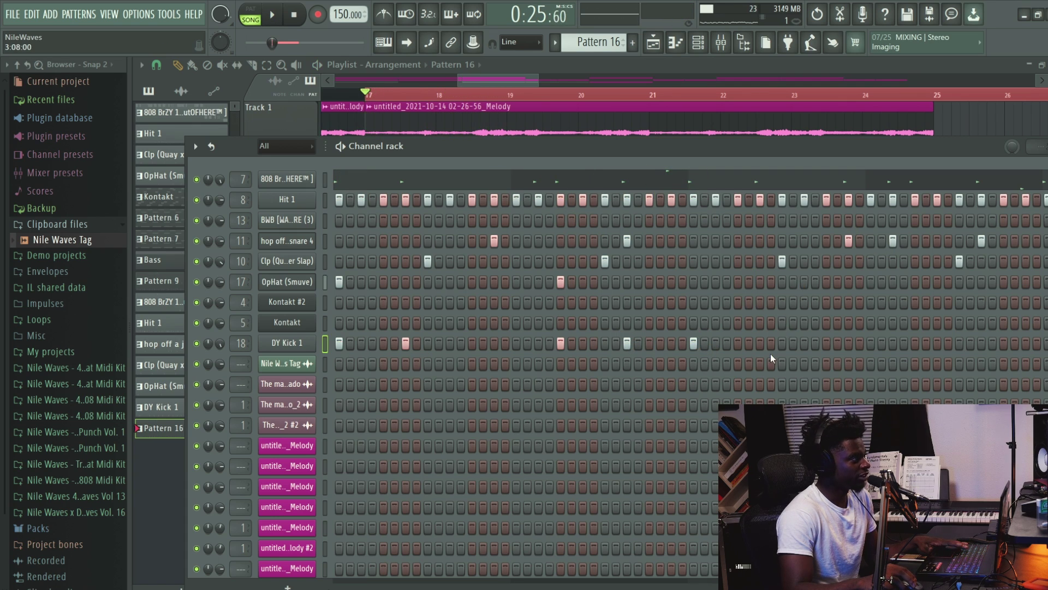
Add DY Kick 1 hits at steps 7 and 15 of bar 3 and at step 5 of bar 4.
click(761, 343)
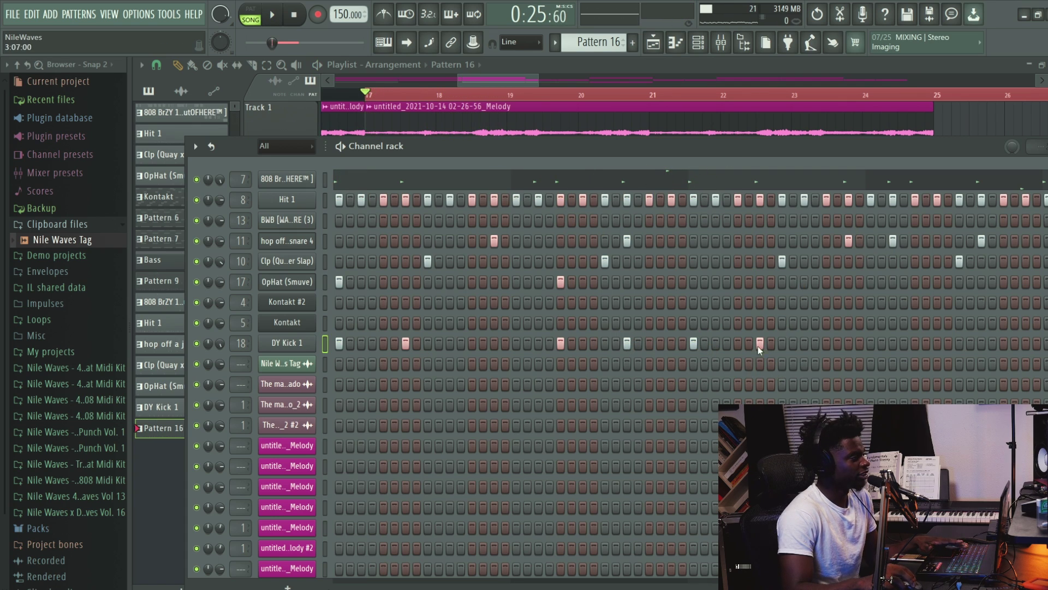
key(space)
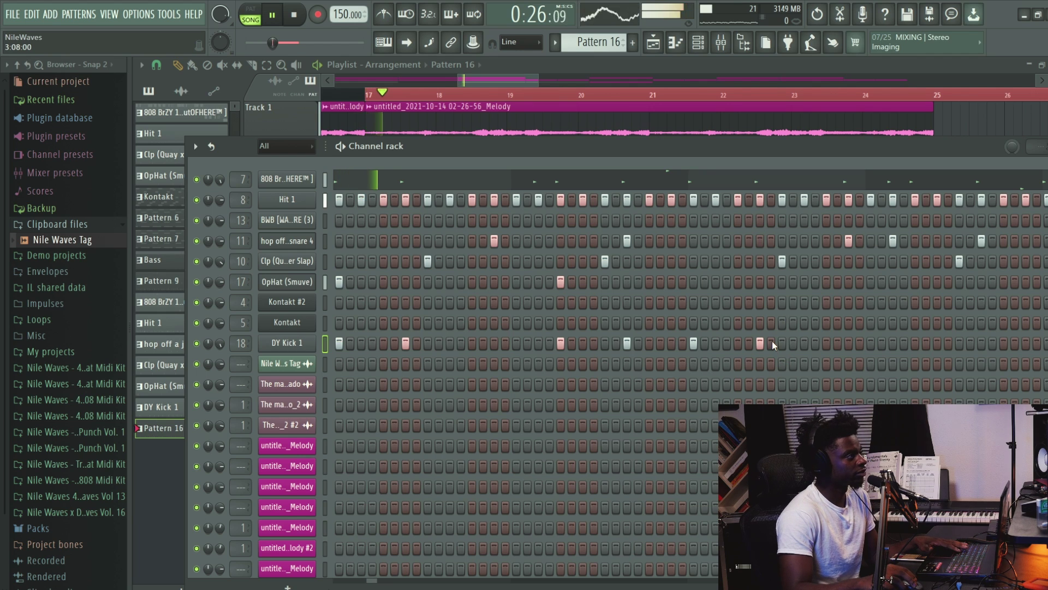
click(849, 343)
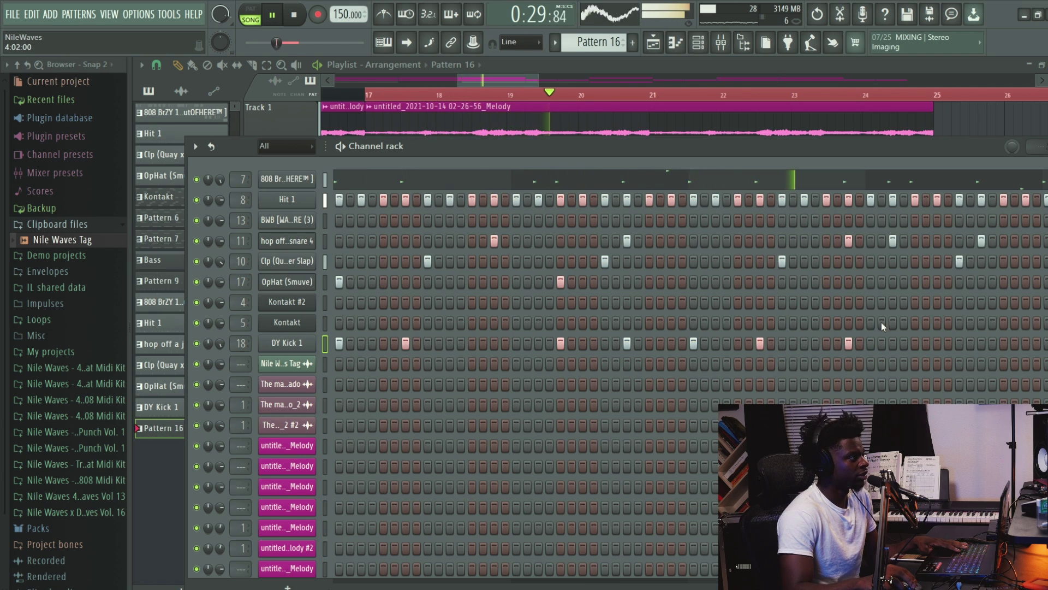
key(space)
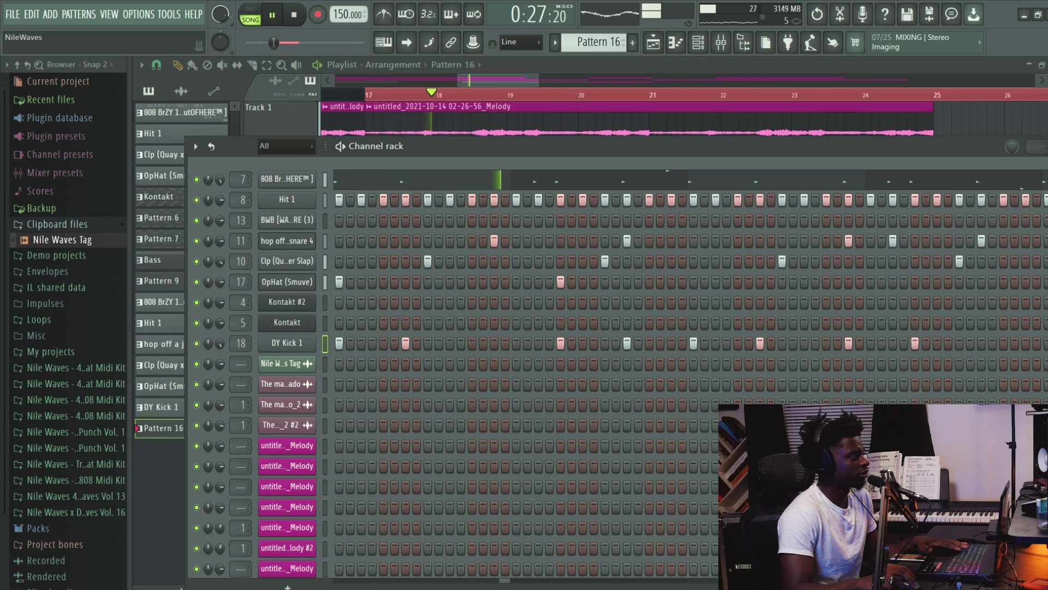
Add an OpHat (Smuve) hit at step 5 of bar 4 in the channel rack.
scroll(463, 582, right, 3)
scroll(463, 584, right, 3)
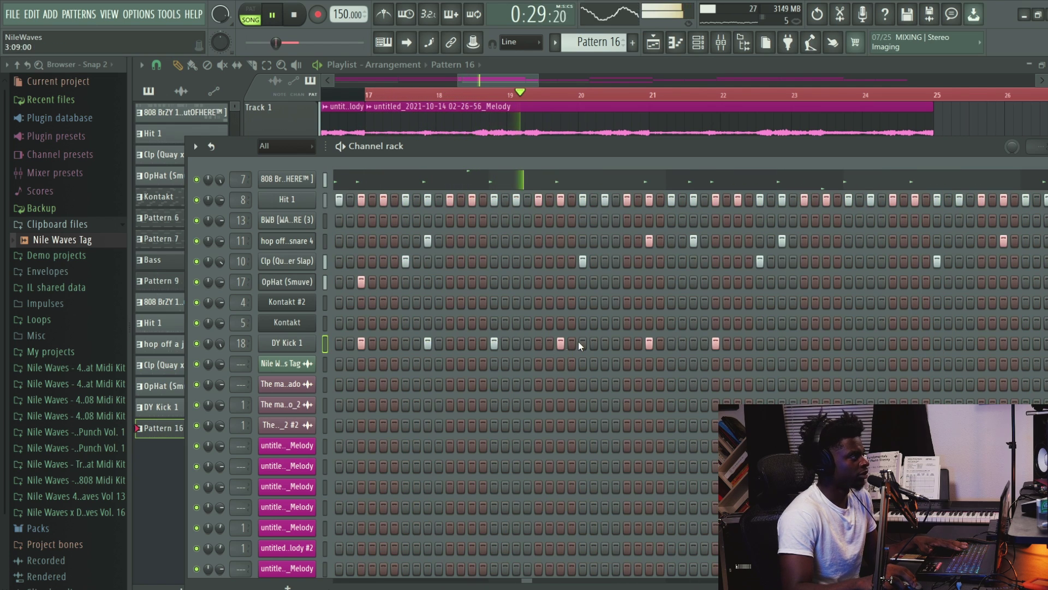
click(715, 285)
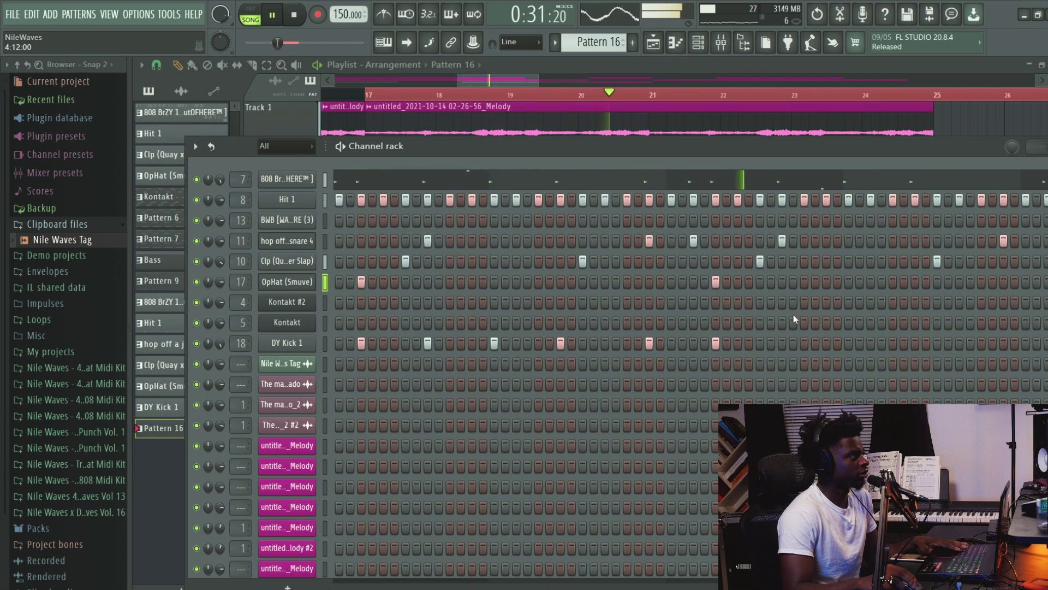
key(space)
right_click(848, 341)
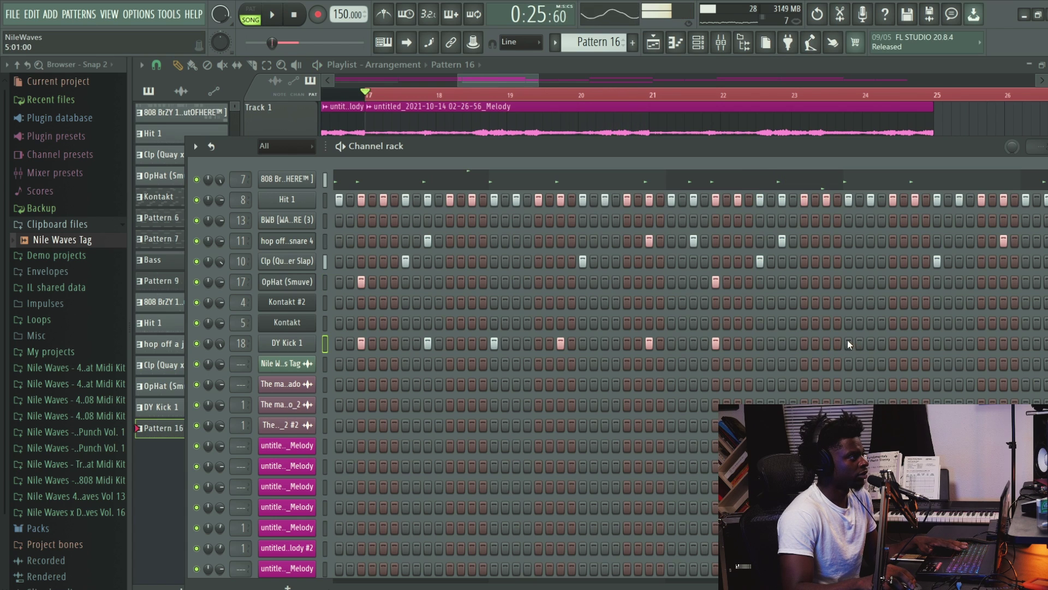
Duplicate the DY Kick 1 notes of bars 1 to 4 into bars 5 to 8 in the piano roll and play them back.
right_click(339, 343)
click(355, 349)
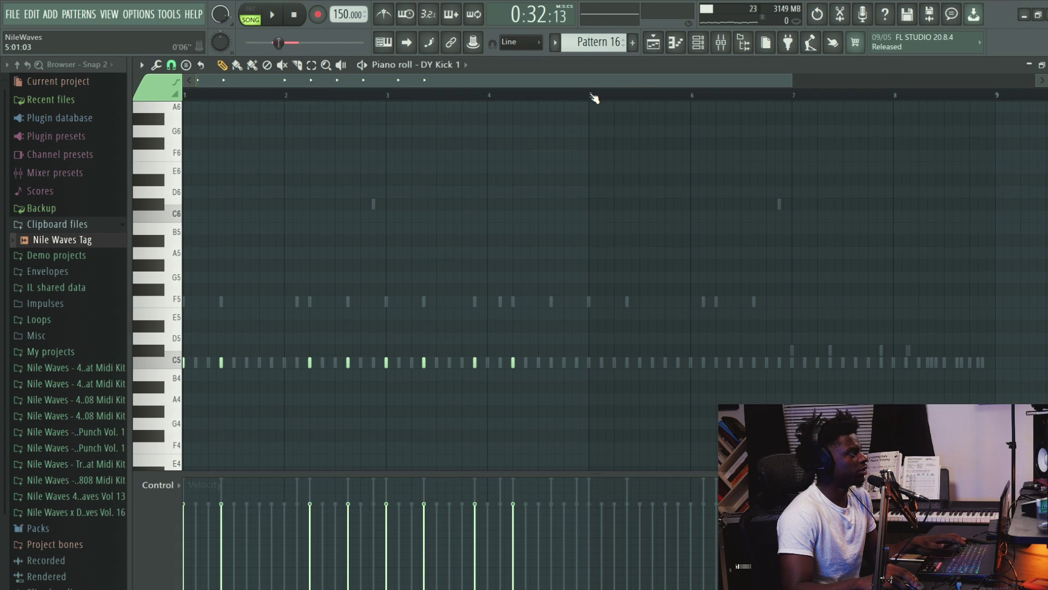
drag(598, 98, 186, 96)
key(ctrl+b)
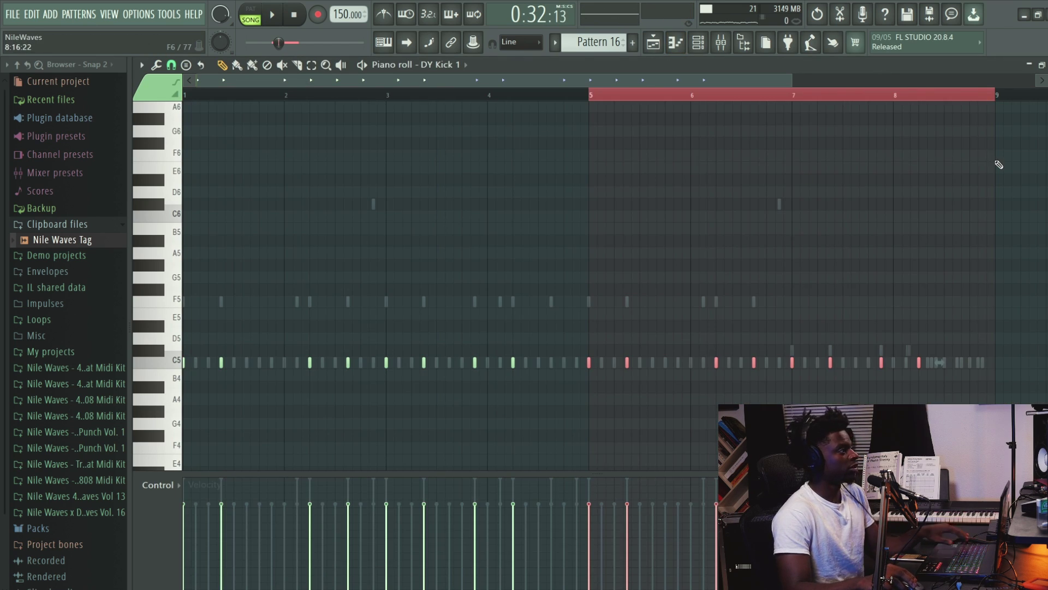
click(853, 101)
drag(751, 83, 815, 83)
key(space)
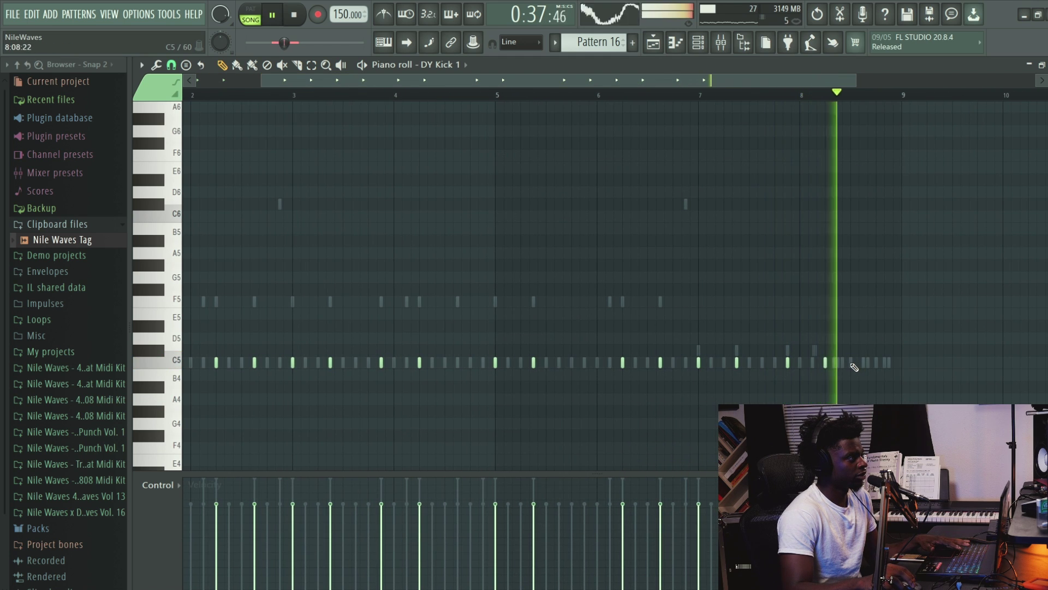
Change the piano roll snap and add an extra C5 kick note between beats 3 and 4 of bar 8.
click(171, 65)
click(196, 234)
key(space)
scroll(843, 81, up, 3)
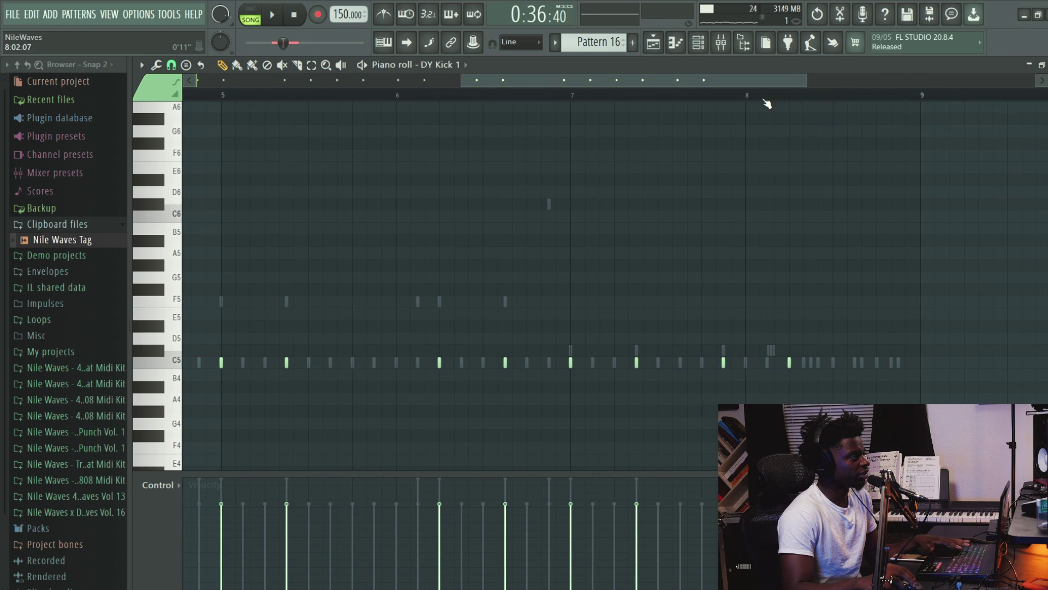
click(750, 96)
key(space)
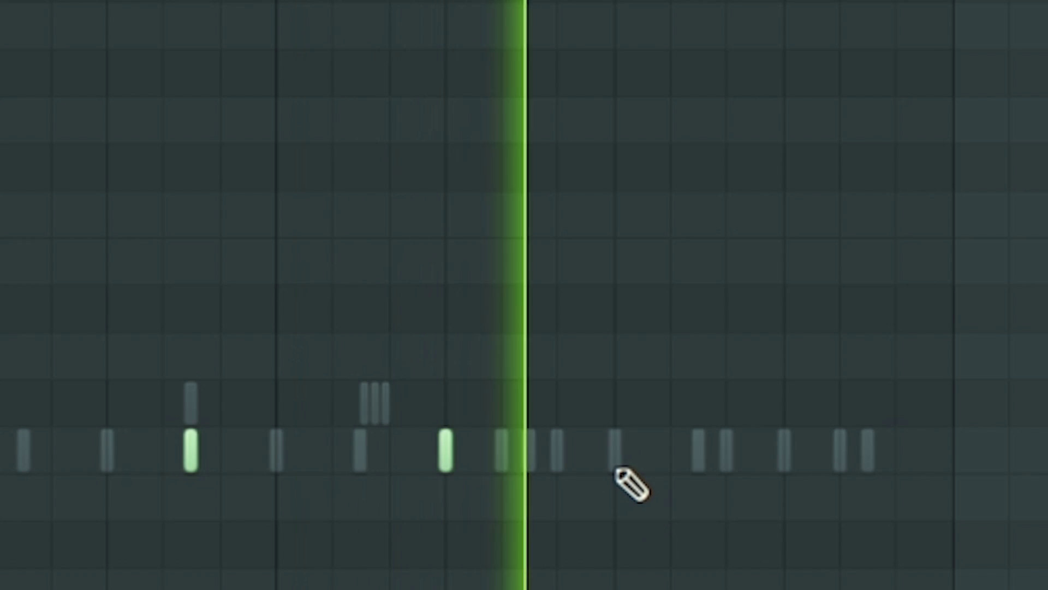
click(732, 470)
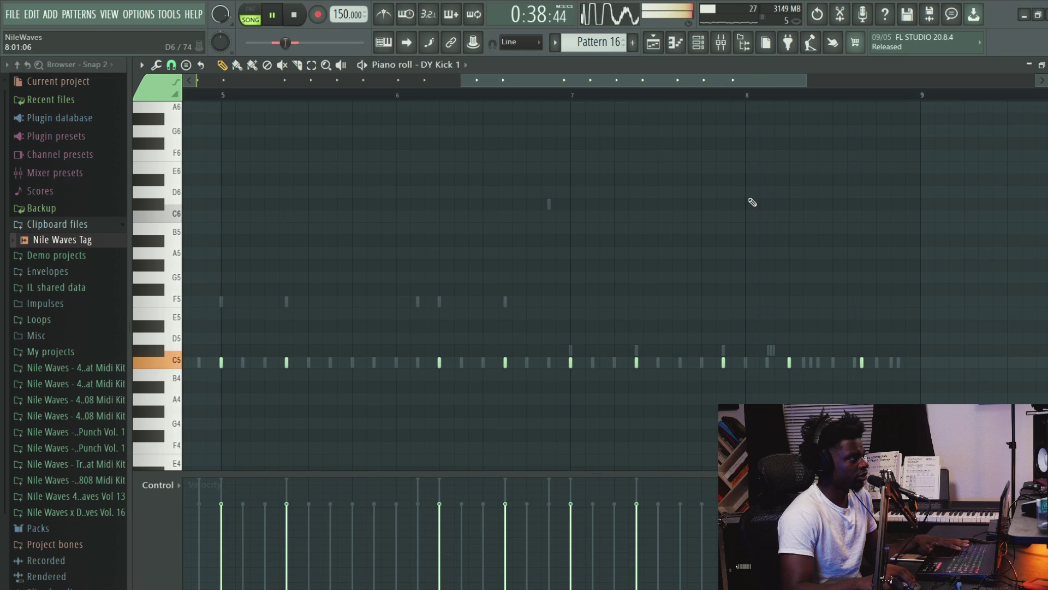
Play the beat in the playlist and open the OpHat (Smuve) channel's piano roll.
click(676, 42)
click(698, 42)
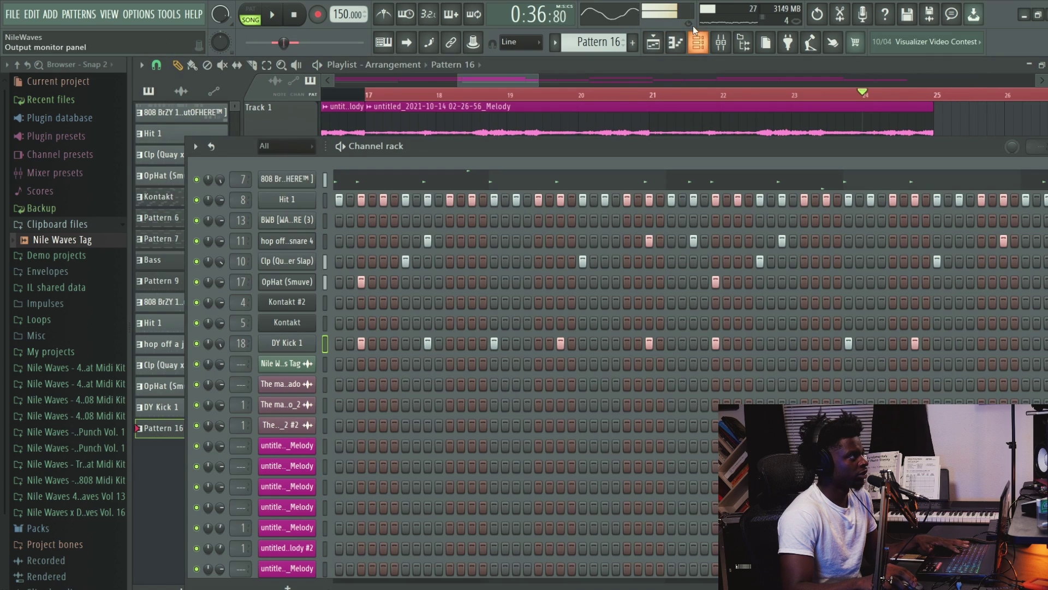
drag(535, 83, 681, 83)
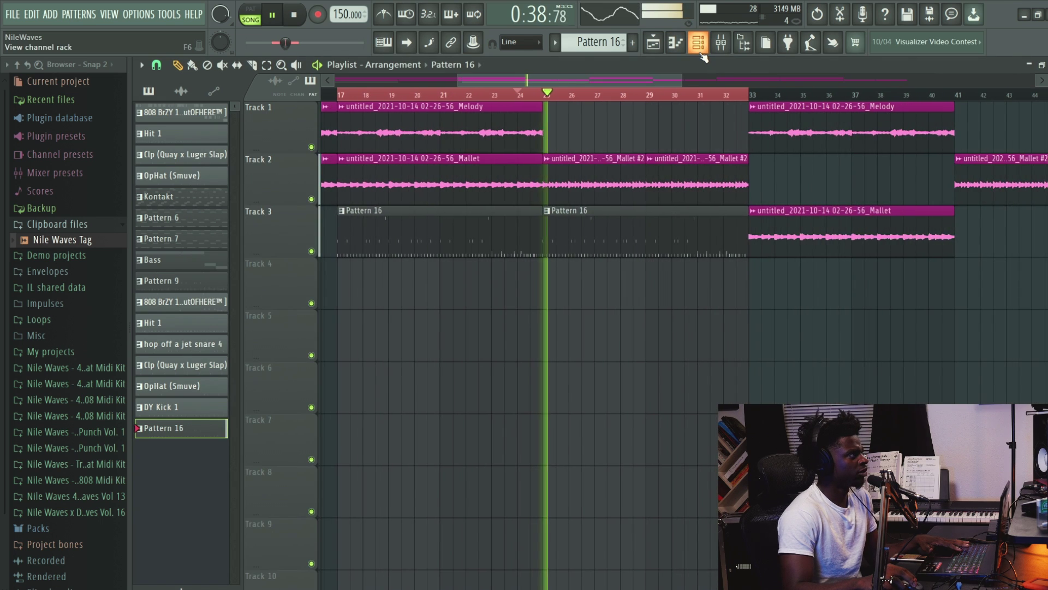
click(699, 42)
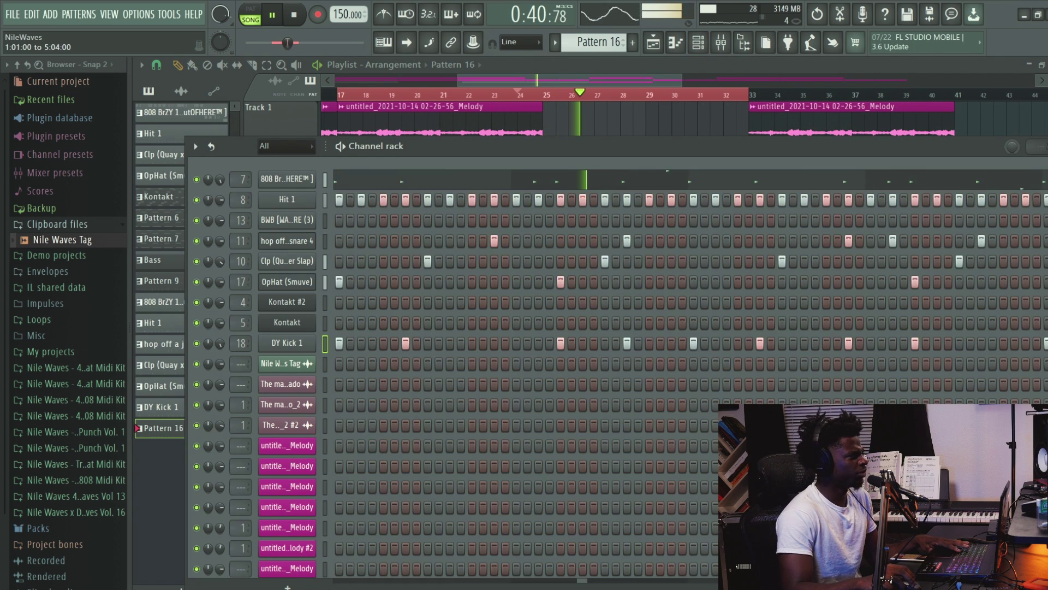
right_click(286, 280)
click(333, 277)
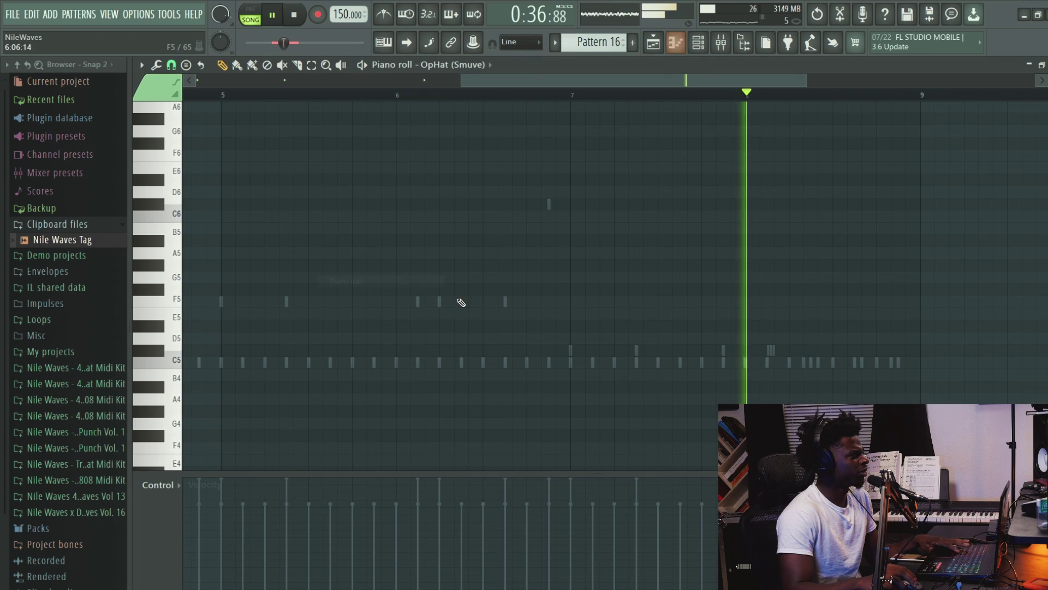
key(space)
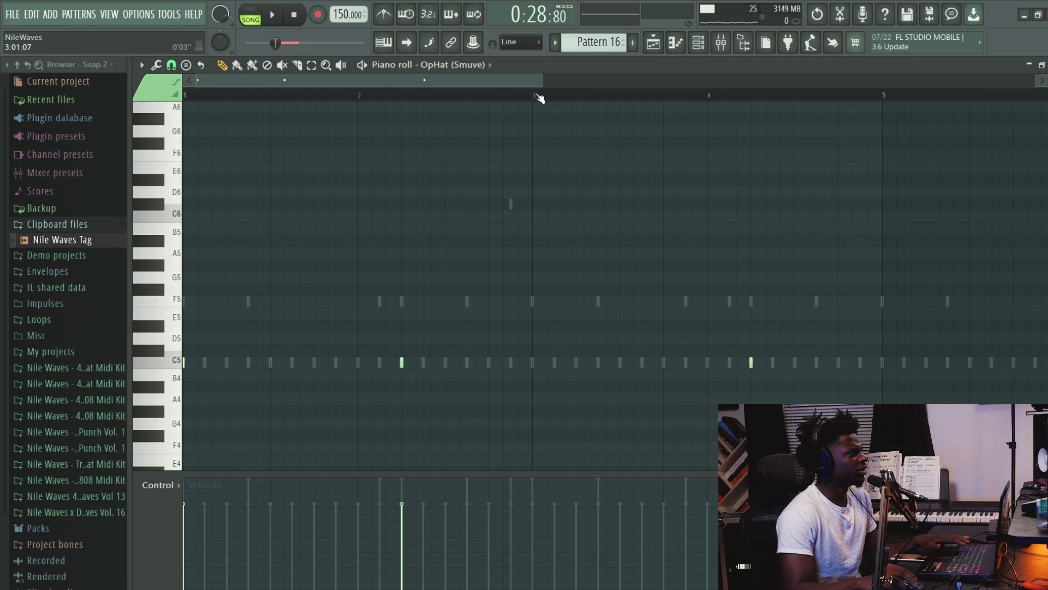
click(539, 96)
Set the playlist's play position to bar 25 and show the channel rack.
click(653, 47)
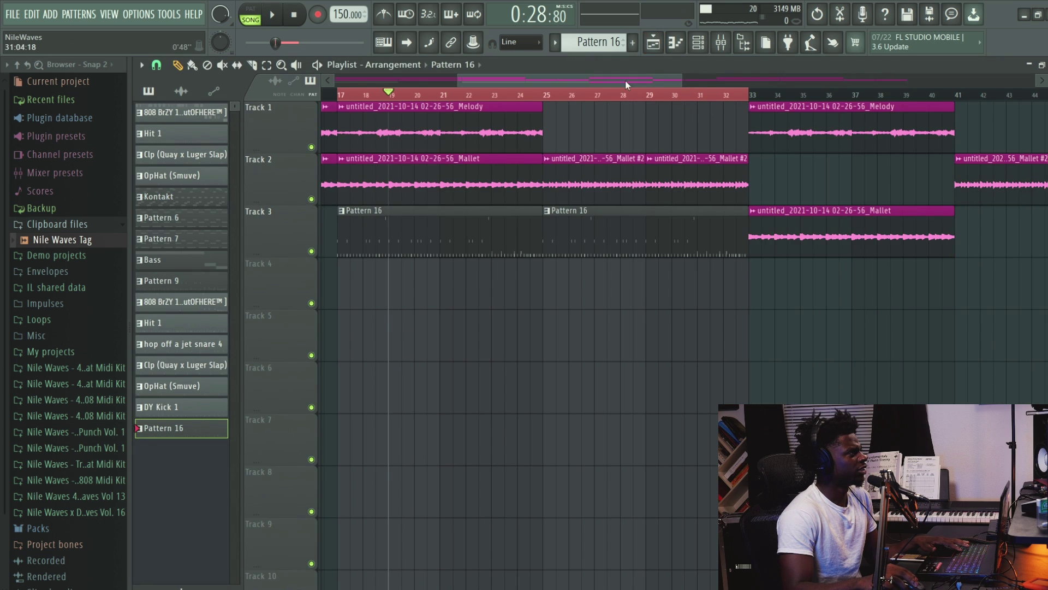
click(545, 94)
click(698, 42)
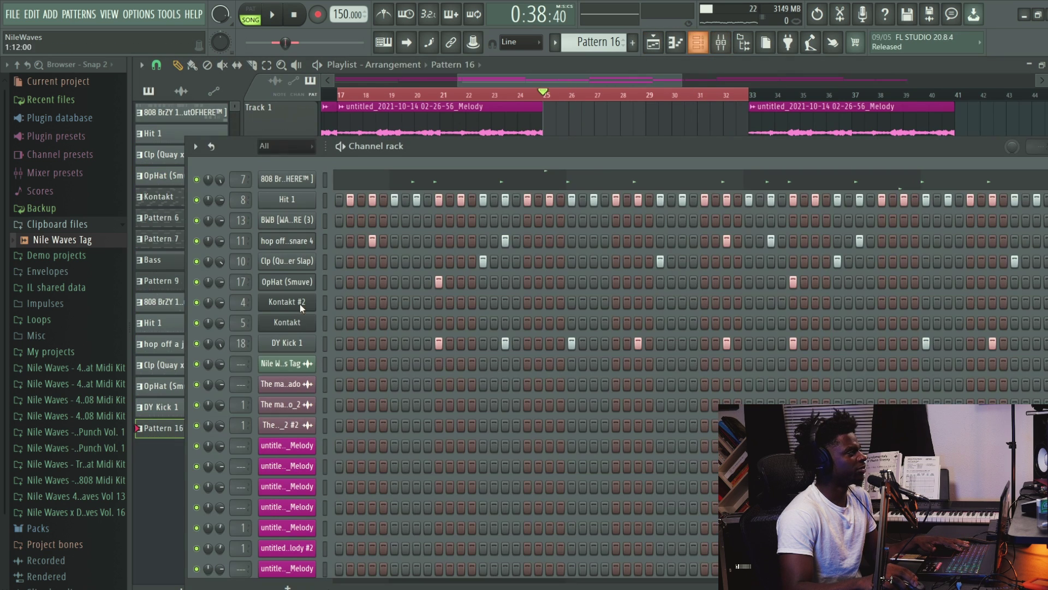
Delete the OpHat (Smuve) note in bar 4 and duplicate the notes of bars 1 and 2 through bar 8 in the piano roll.
right_click(303, 282)
key(Escape)
right_click(303, 282)
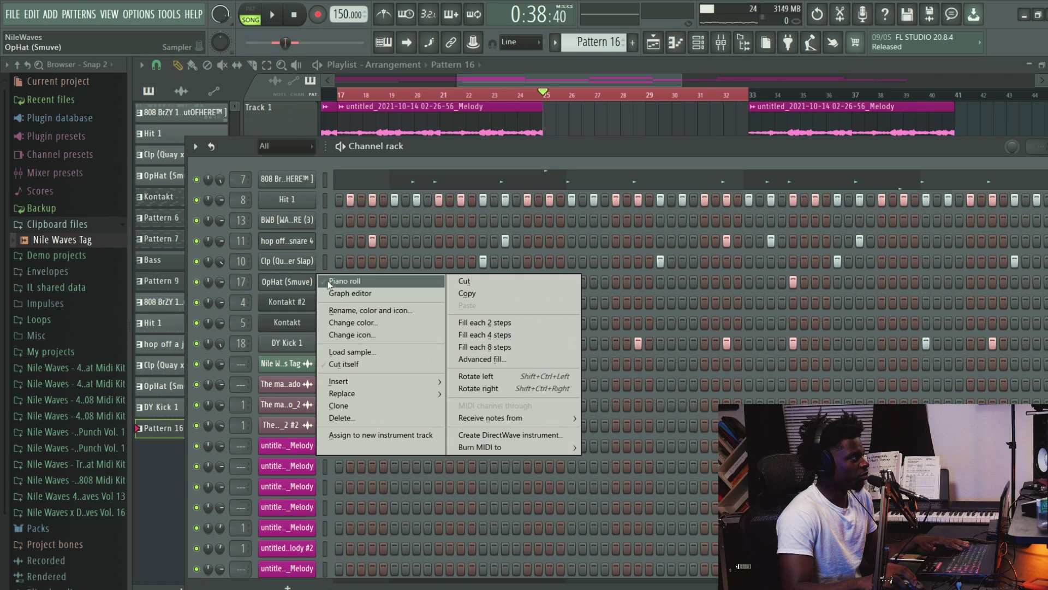
click(333, 280)
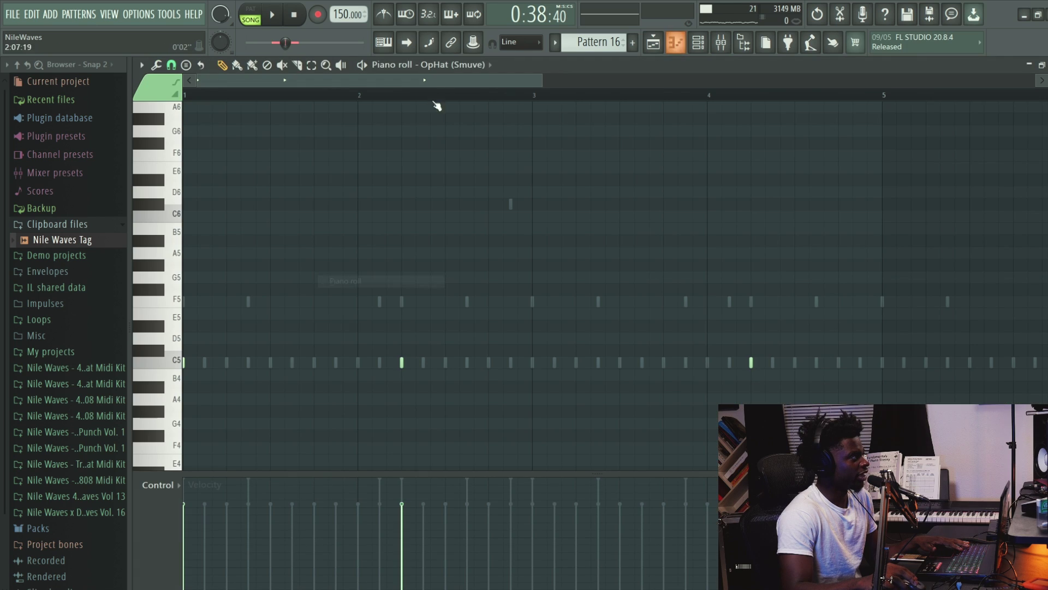
click(538, 101)
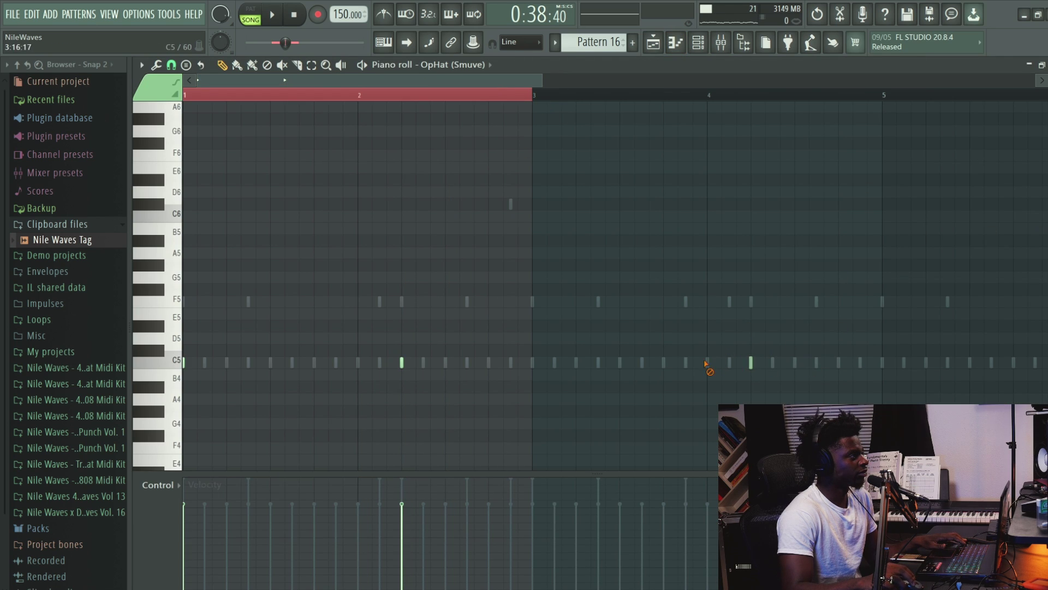
key(ctrl+b)
key(ctrl+b)
key(ctrl+b)
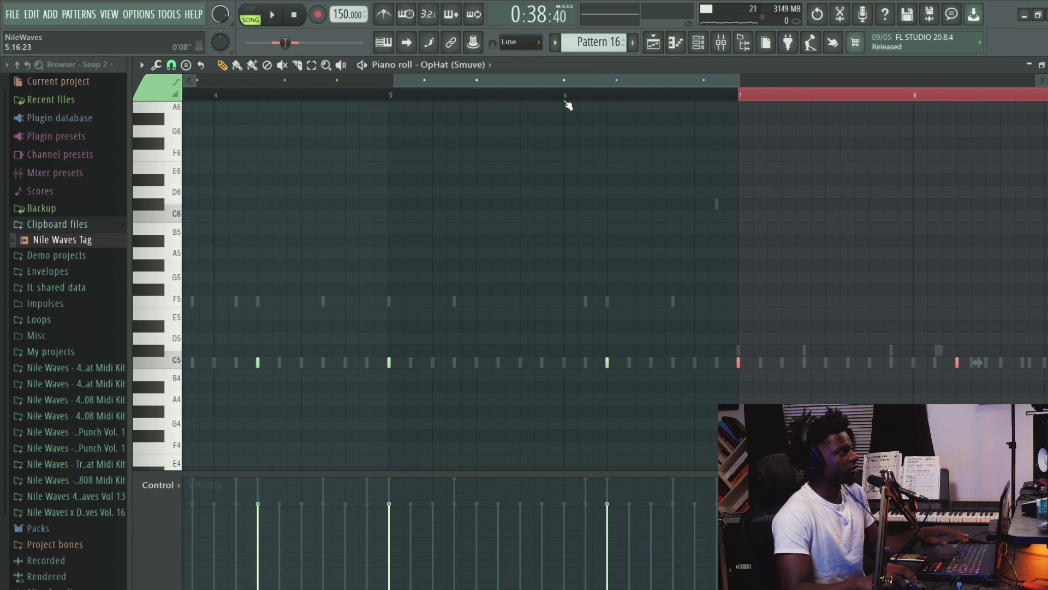
Play back the drum pattern, return to the playlist and bring the whole arrangement into view.
key(space)
click(244, 99)
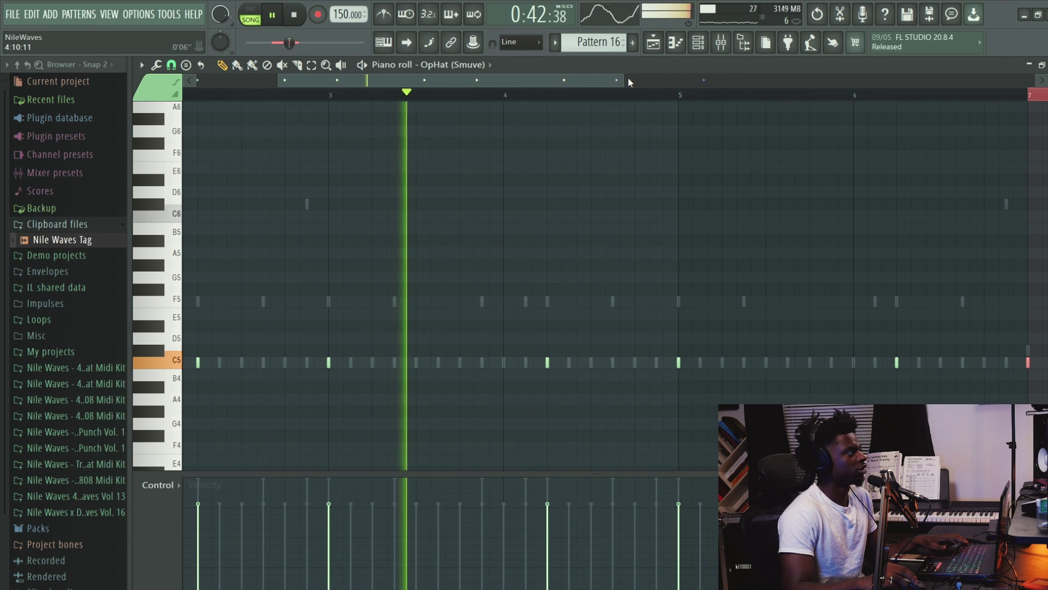
key(ctrl+z)
scroll(368, 108, left, 2)
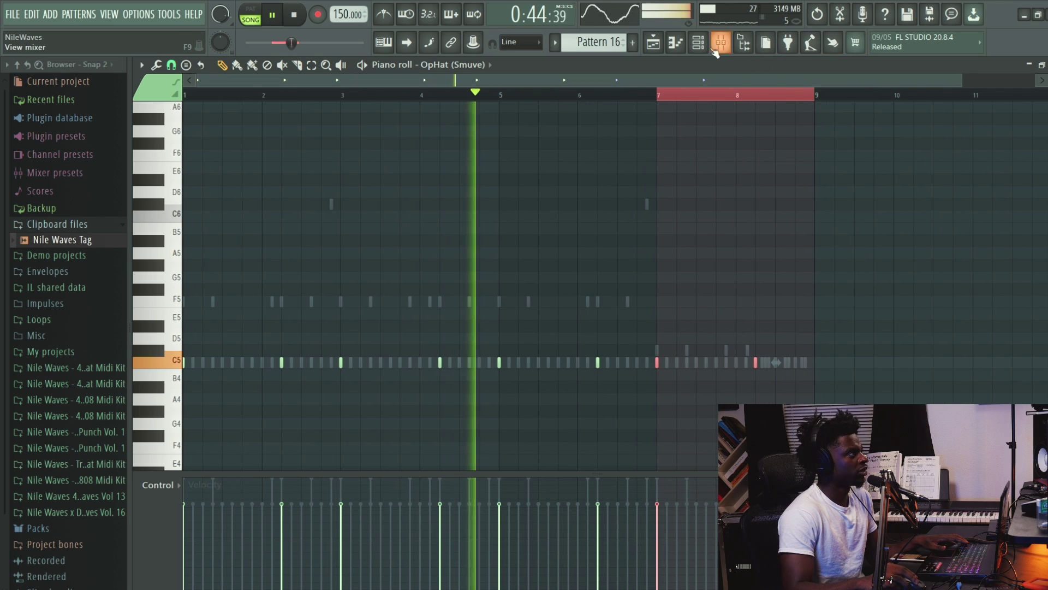
click(656, 46)
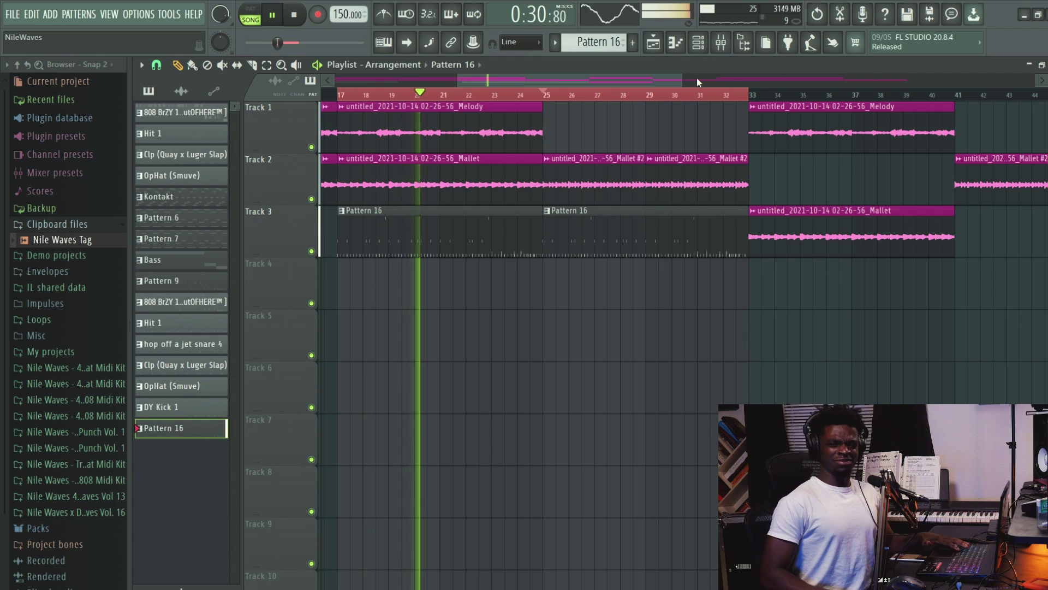
key(space)
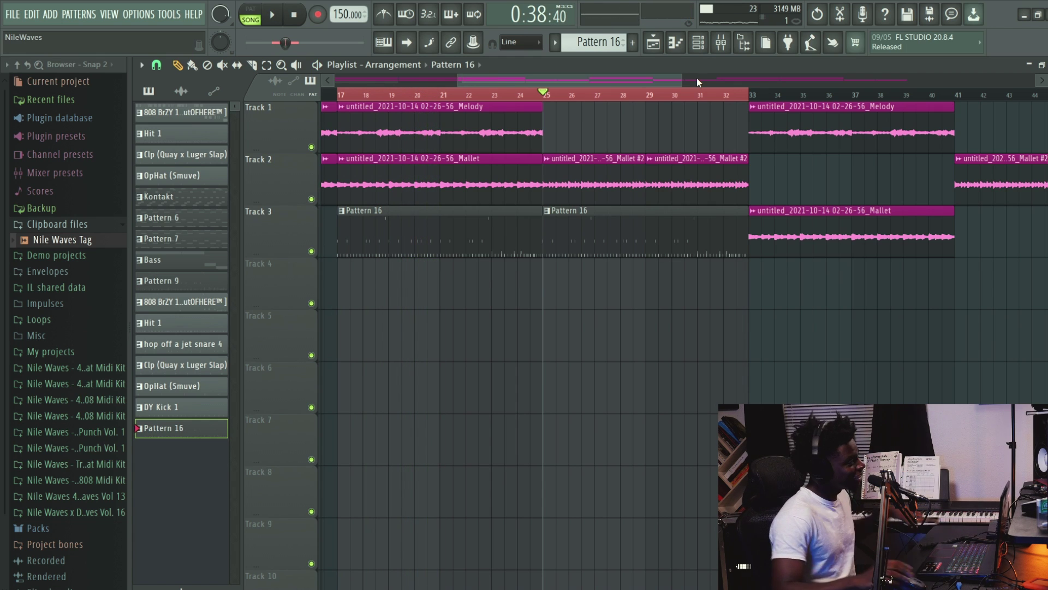
drag(696, 77, 962, 98)
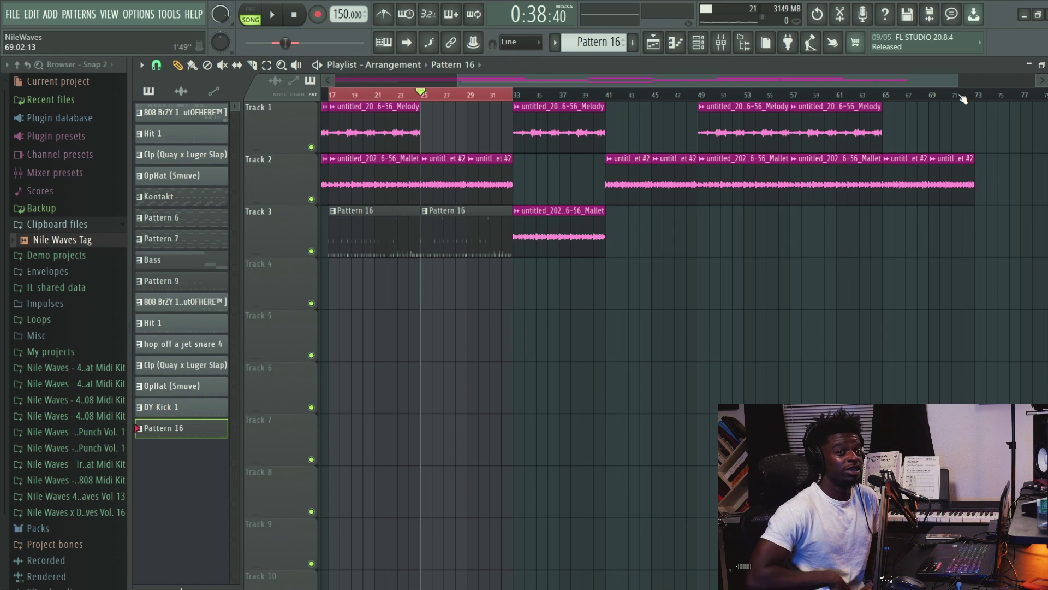